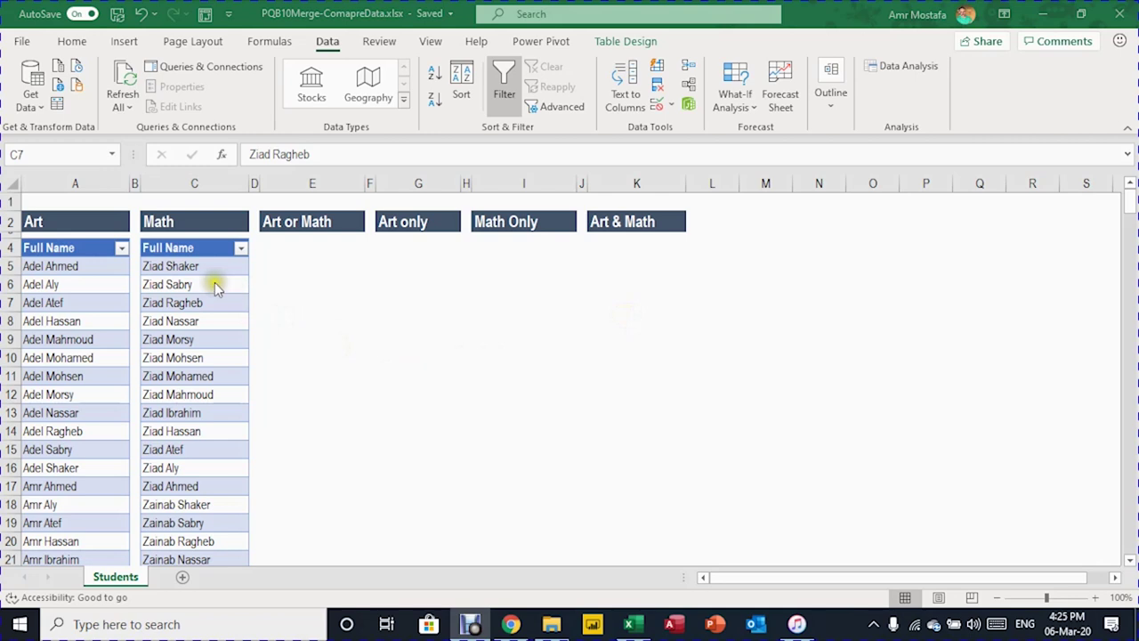
# Examine the Art and Math student lists from their headings to their last rows
pyautogui.click(60, 272)
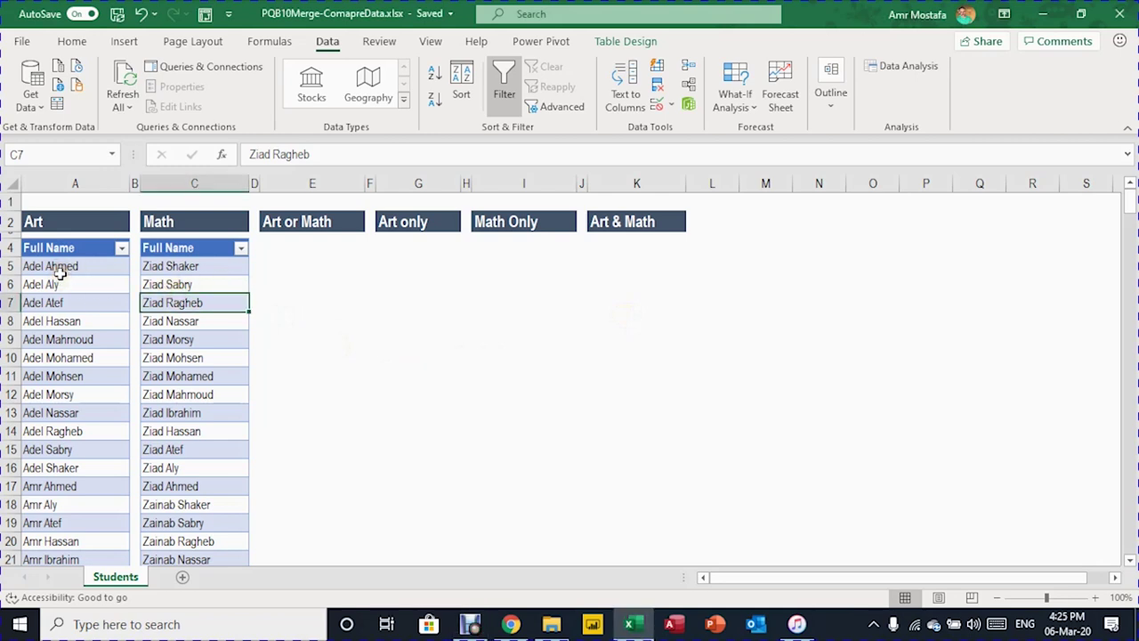
pyautogui.click(59, 267)
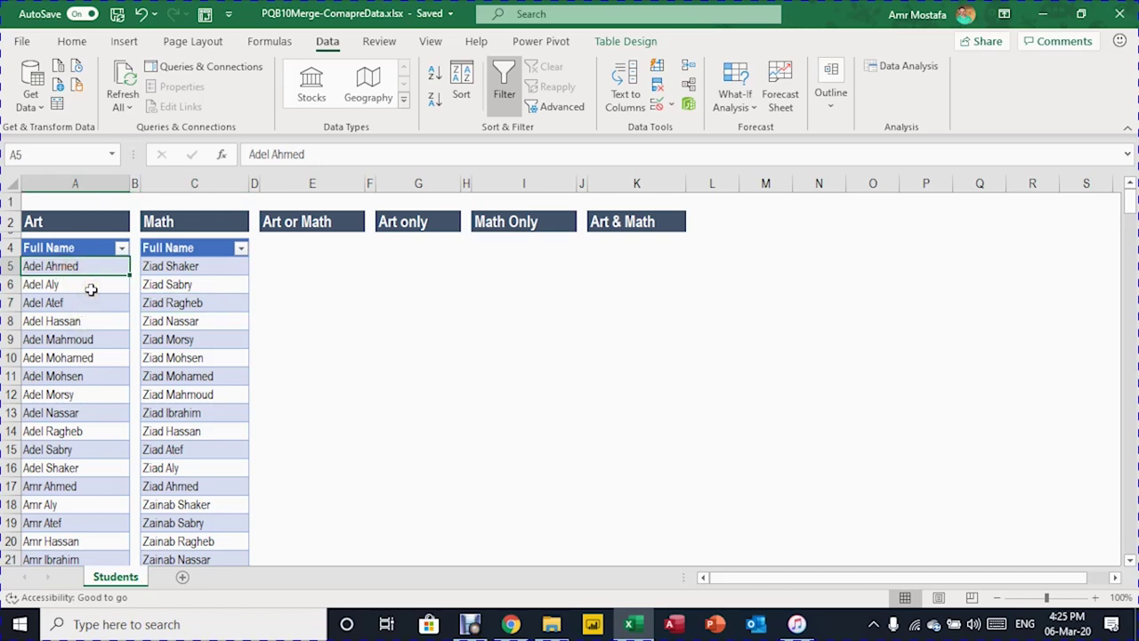
pyautogui.click(50, 222)
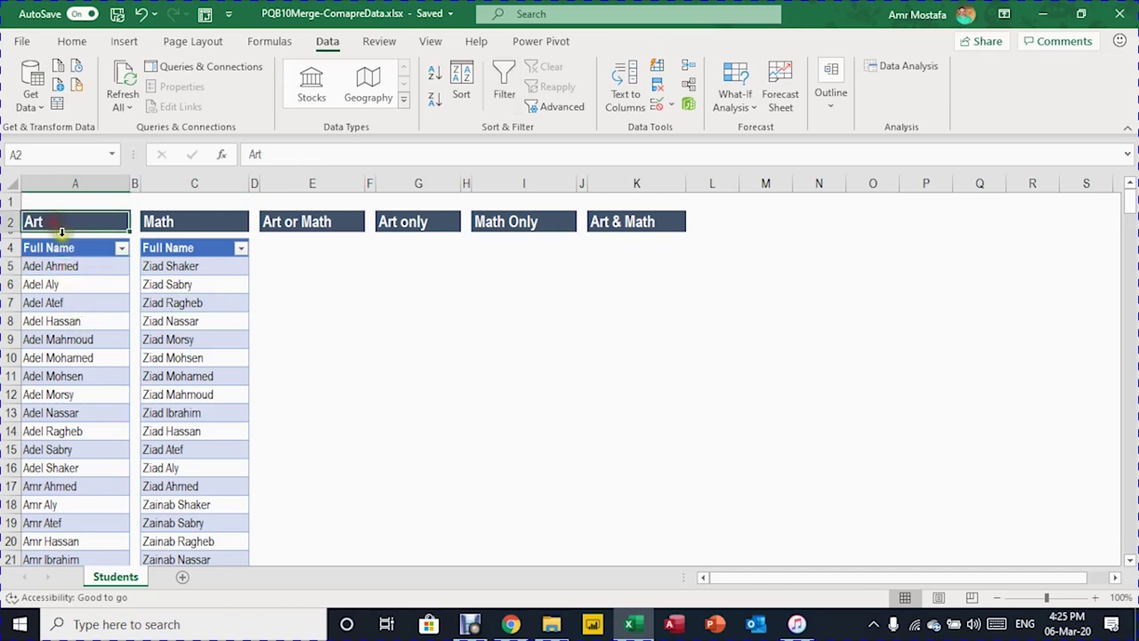
pyautogui.click(184, 267)
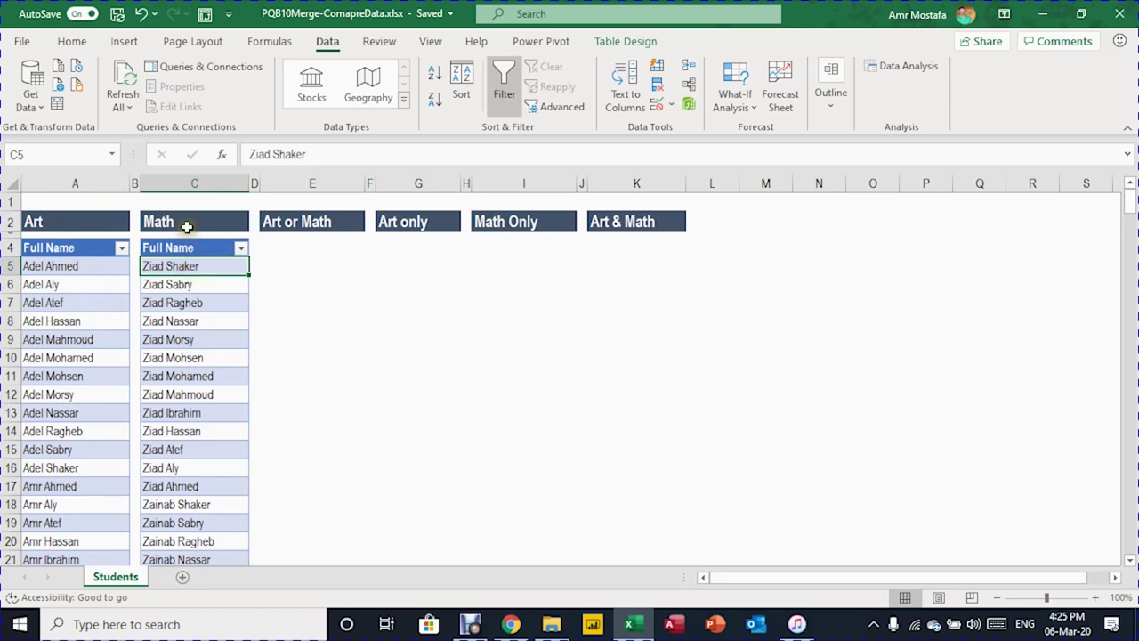
pyautogui.click(54, 266)
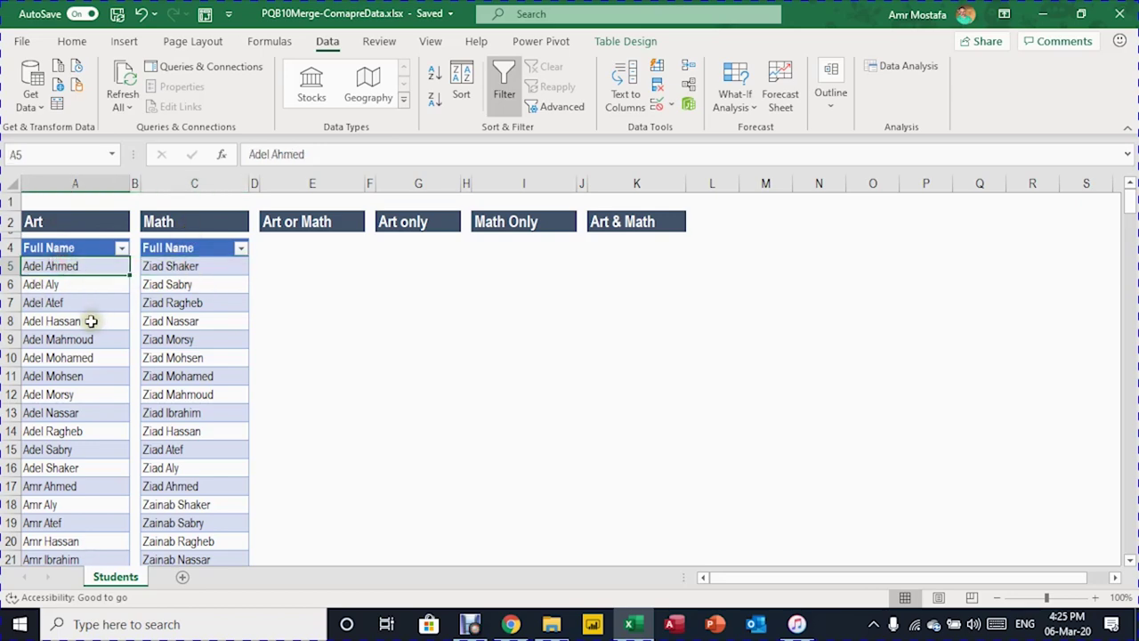
pyautogui.hotkey('ctrl', 'Down')
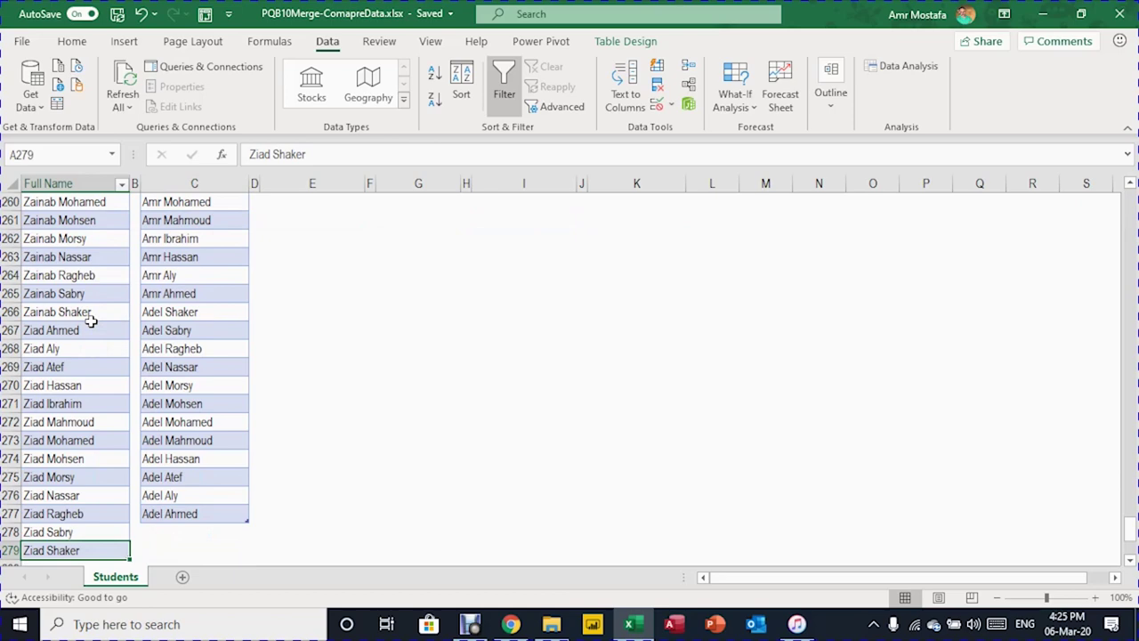
pyautogui.press('Up')
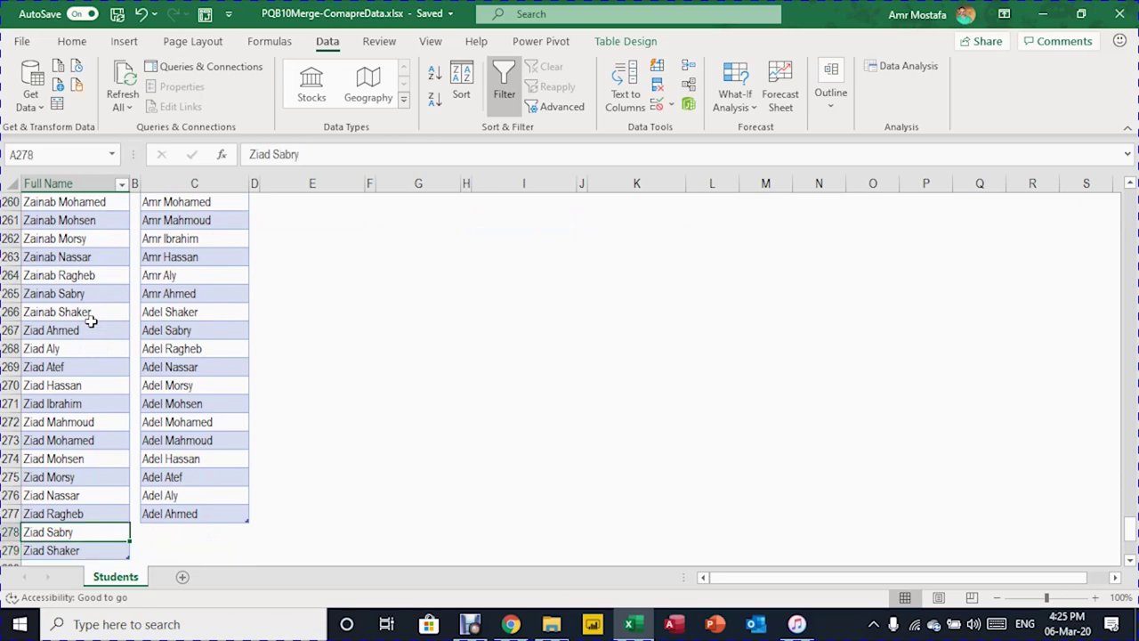
pyautogui.hotkey('ctrl', 'Up')
pyautogui.press('Down')
pyautogui.hotkey('ctrl', 'Right')
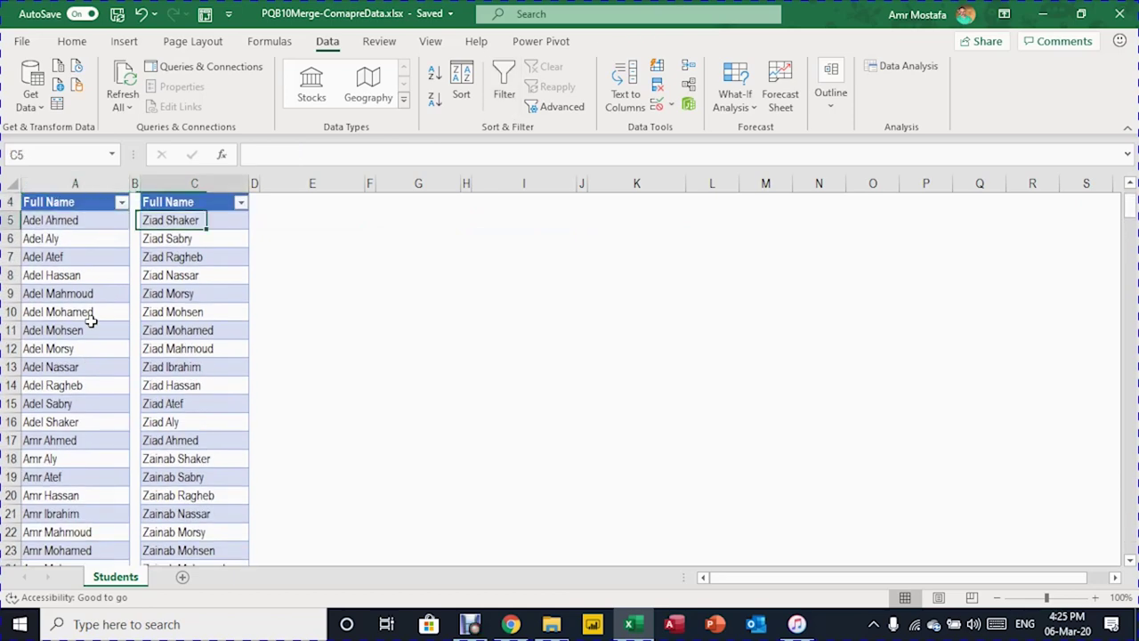
pyautogui.hotkey('ctrl', 'Down')
pyautogui.hotkey('ctrl', 'Up')
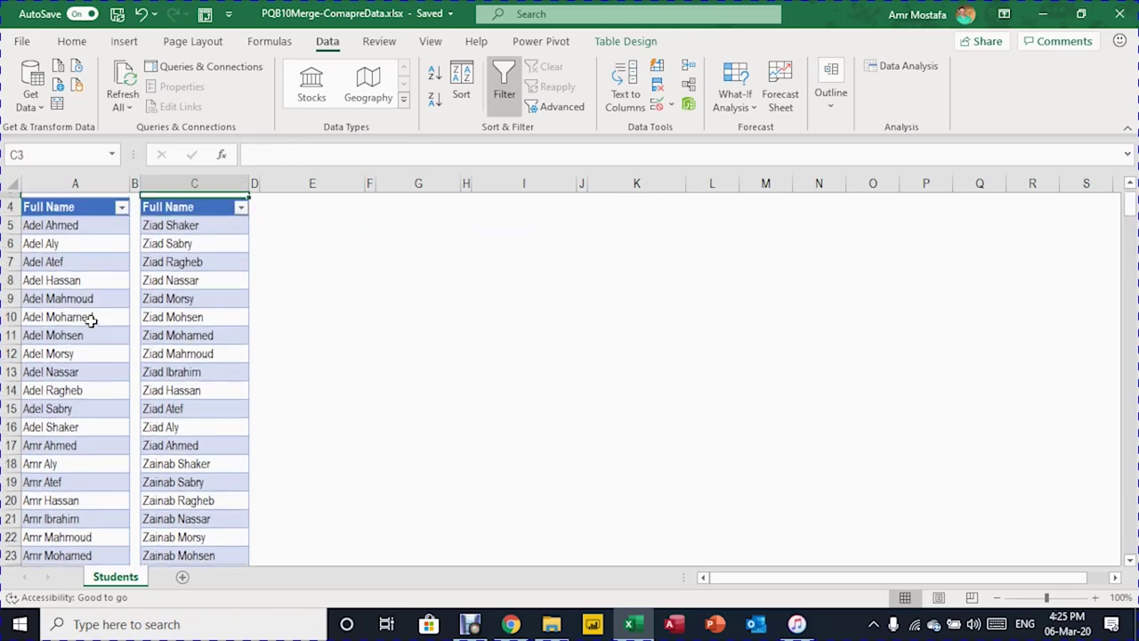
pyautogui.press('Up')
pyautogui.press('Down')
pyautogui.press('Down')
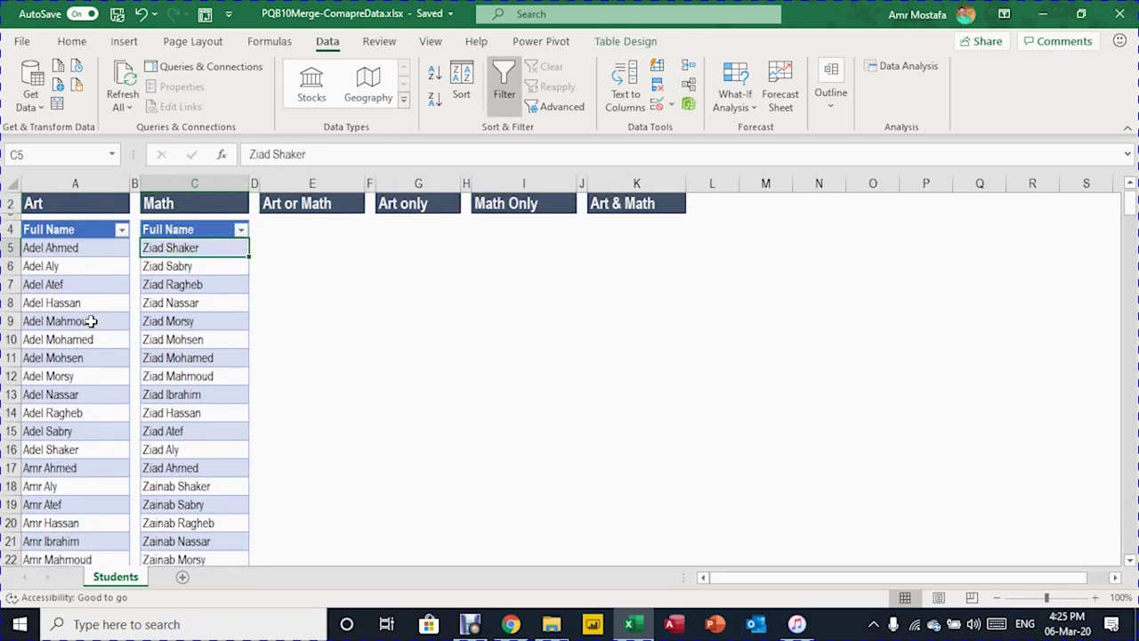
pyautogui.press('Up')
pyautogui.press('Up')
pyautogui.press('Up')
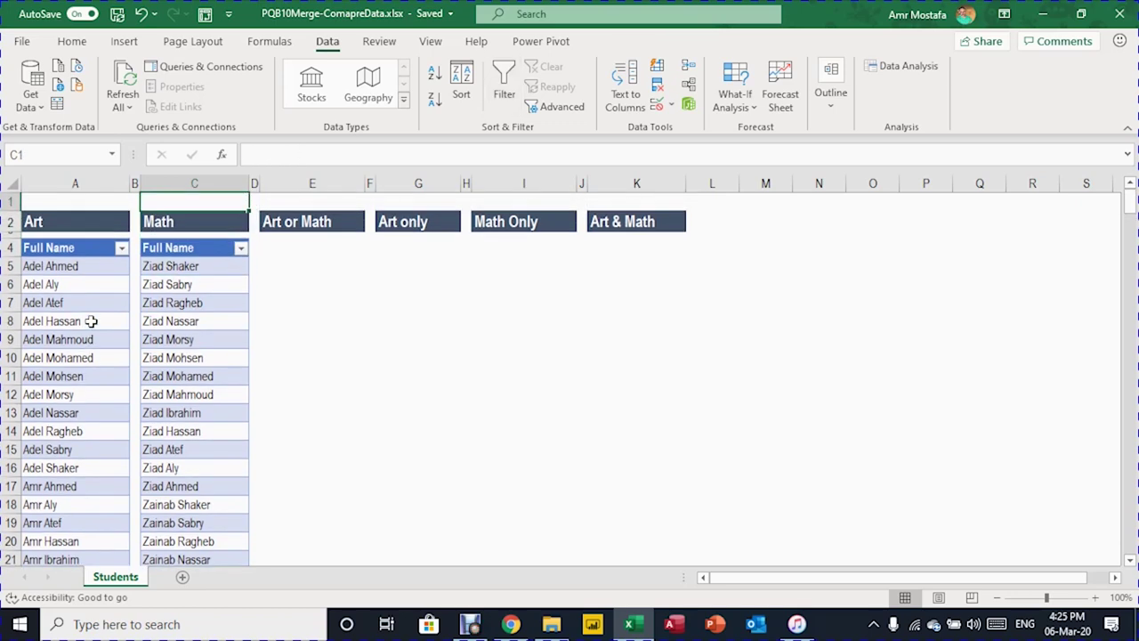
# Review the result columns set up for Art or Math, Art only, Math Only, and Art & Math
pyautogui.press('Down')
pyautogui.press('Right')
pyautogui.press('Right')
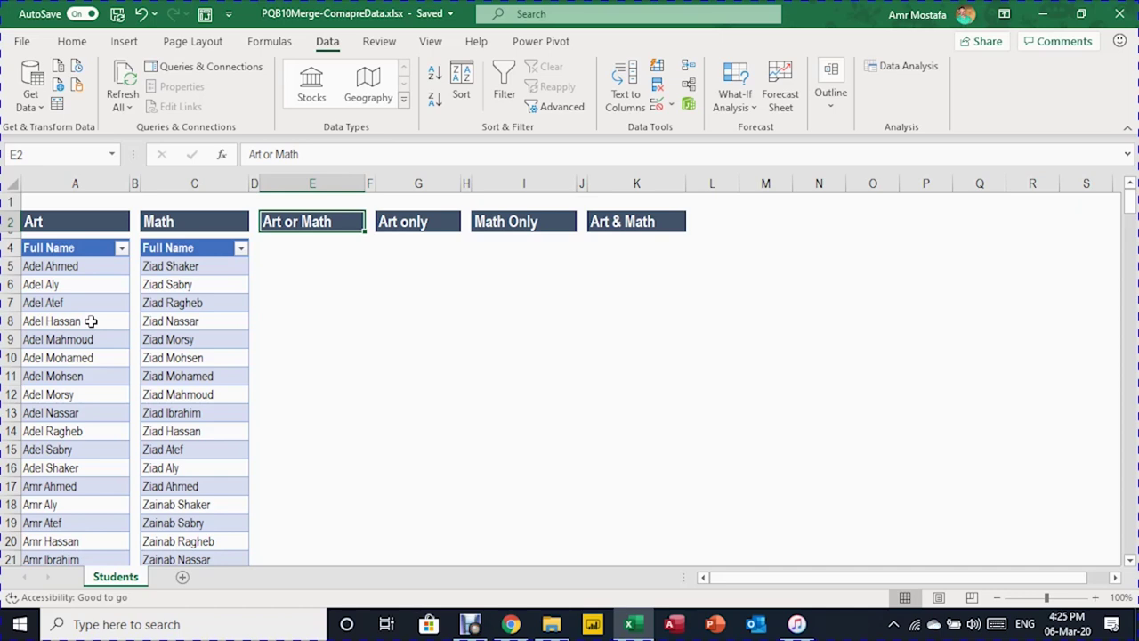
pyautogui.press('Down')
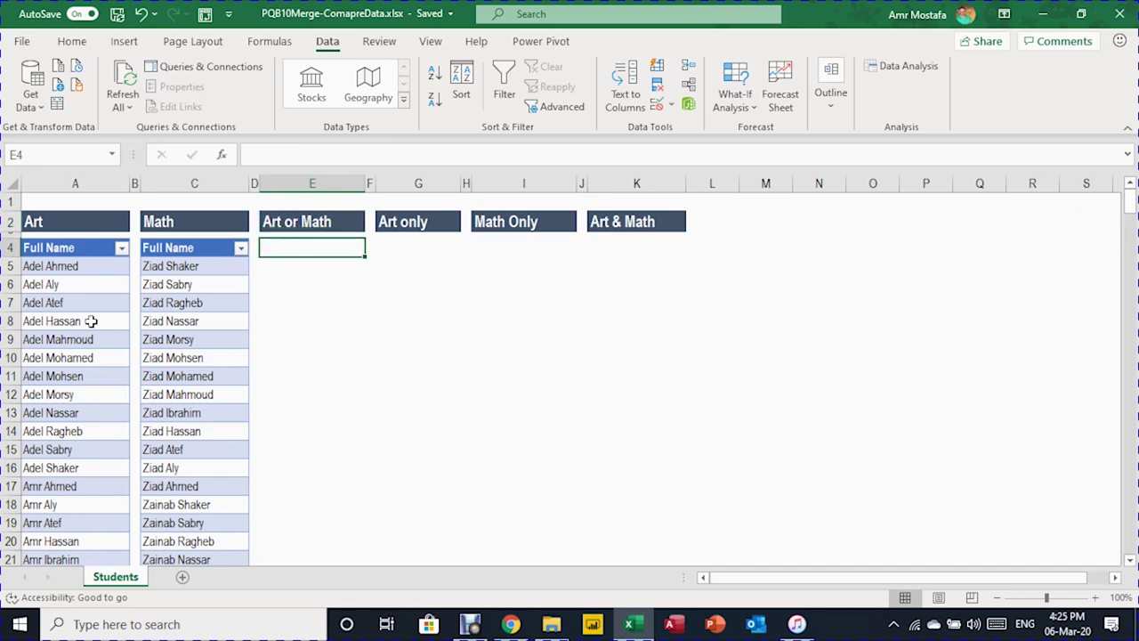
pyautogui.press('Right')
pyautogui.press('Right')
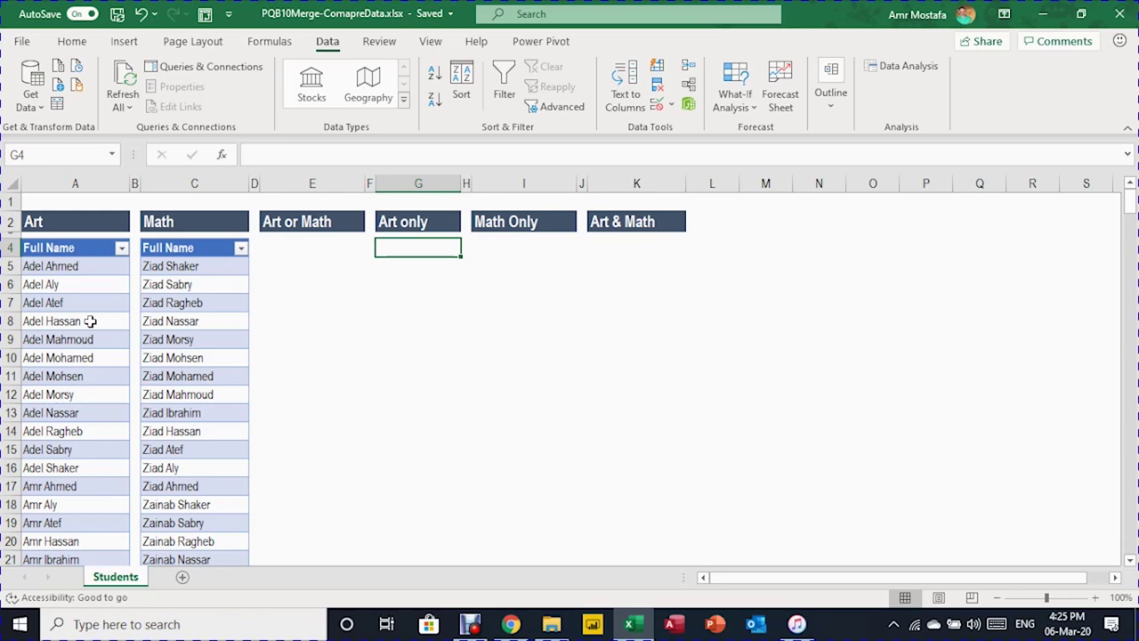
pyautogui.press('Right')
pyautogui.press('Right')
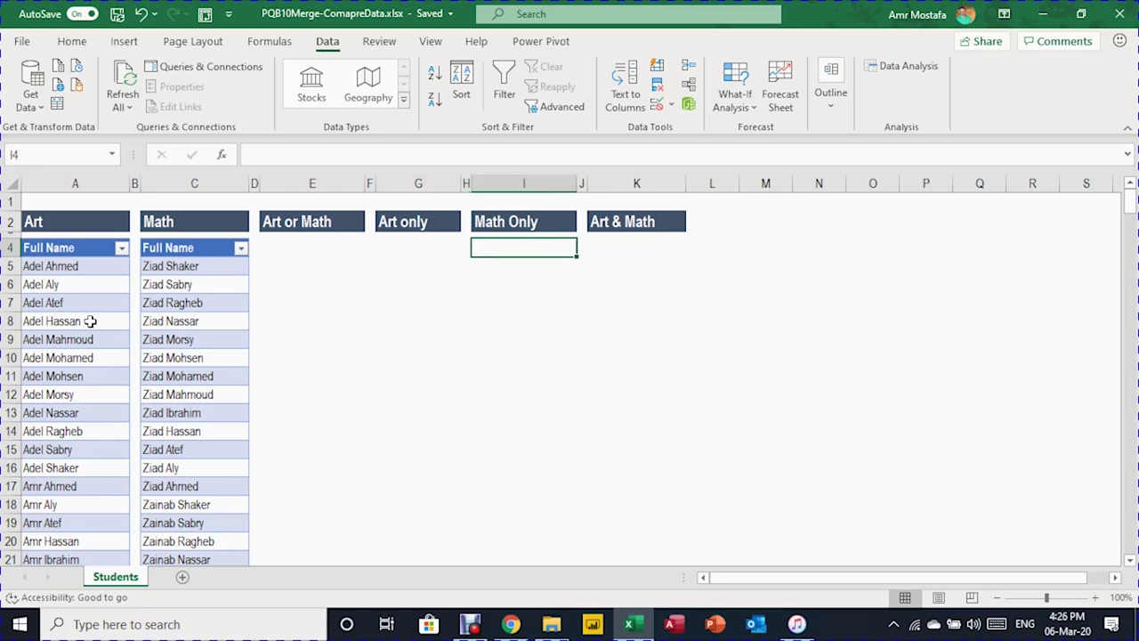
pyautogui.press('Right')
pyautogui.press('Right')
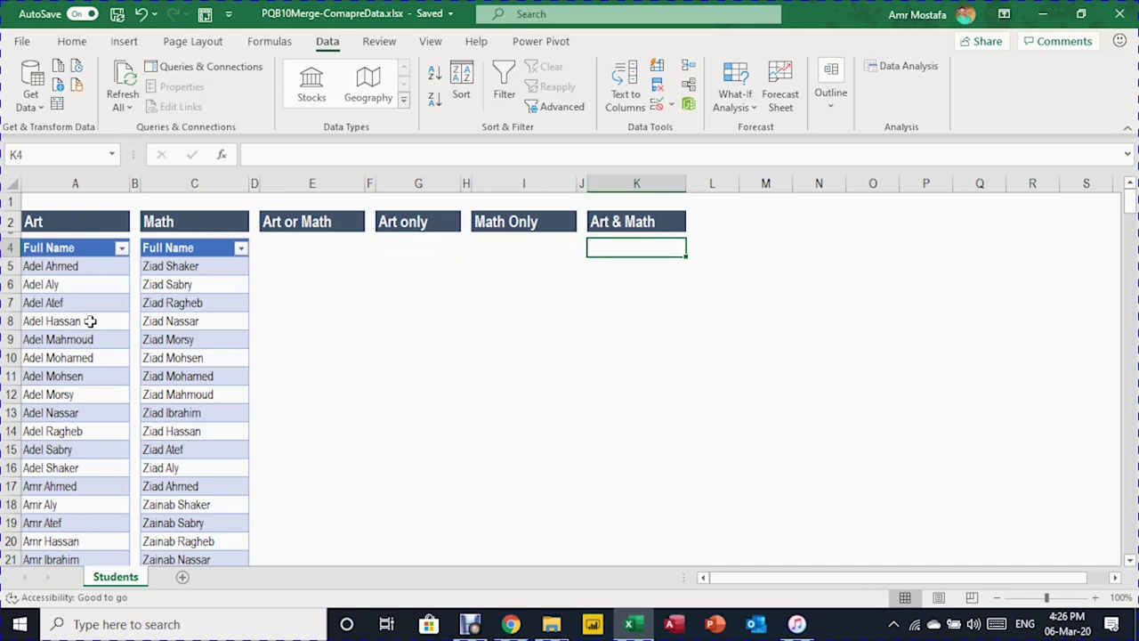
pyautogui.press('Left')
pyautogui.press('Left')
pyautogui.press('Left')
pyautogui.press('Left')
pyautogui.press('Left')
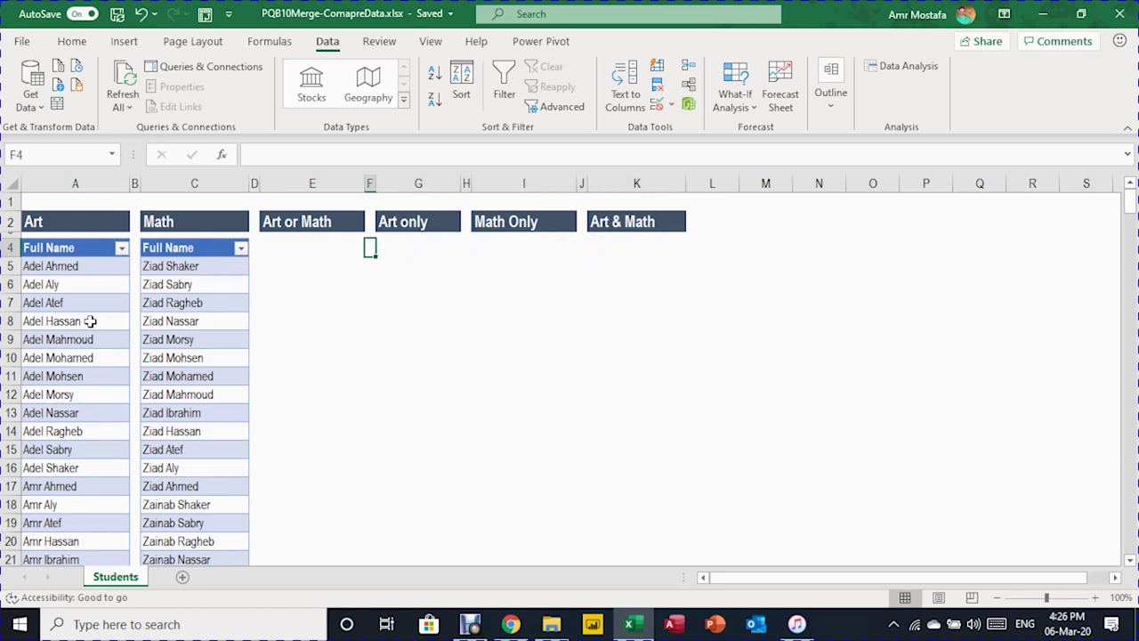
pyautogui.press('Left')
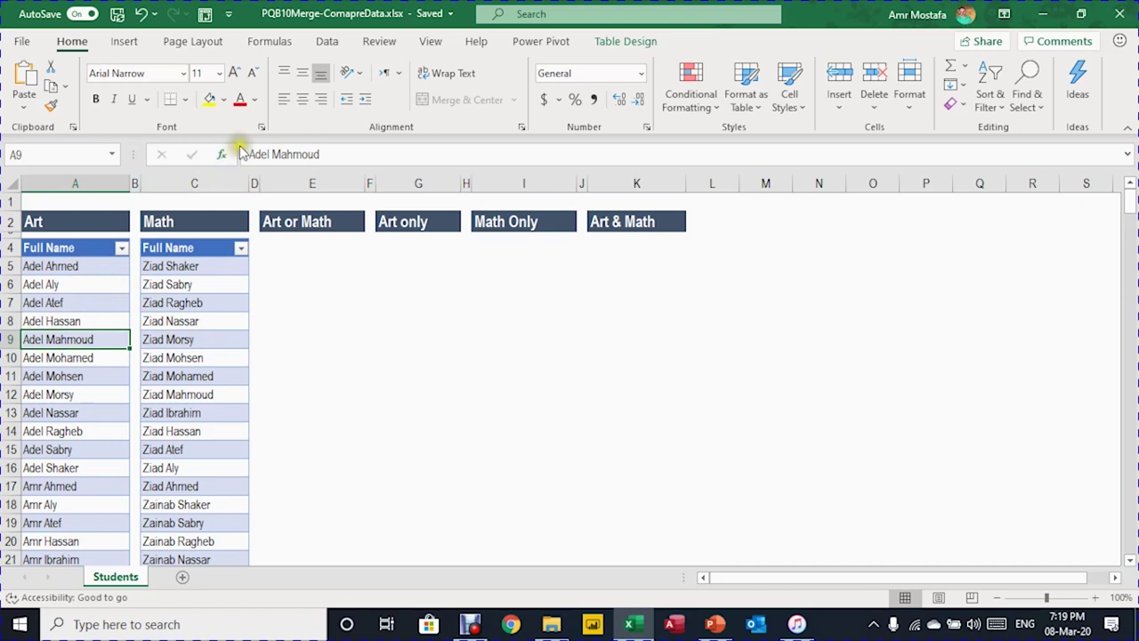
# Create a Power Query query from the Art table and inspect its Source and Changed Type steps
pyautogui.click(328, 44)
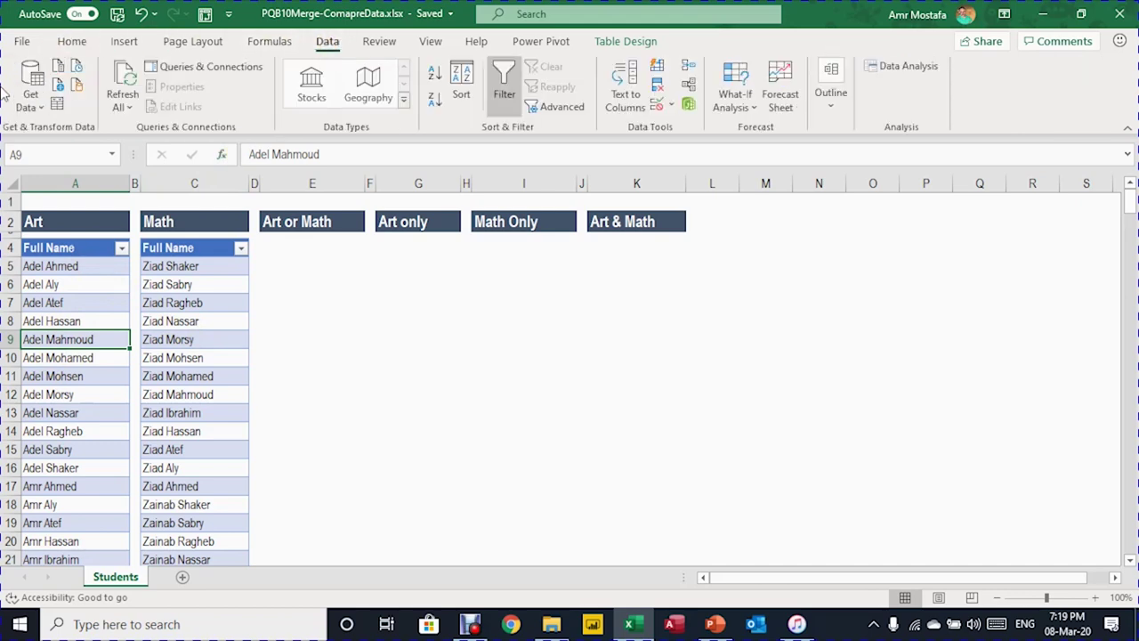
pyautogui.click(81, 125)
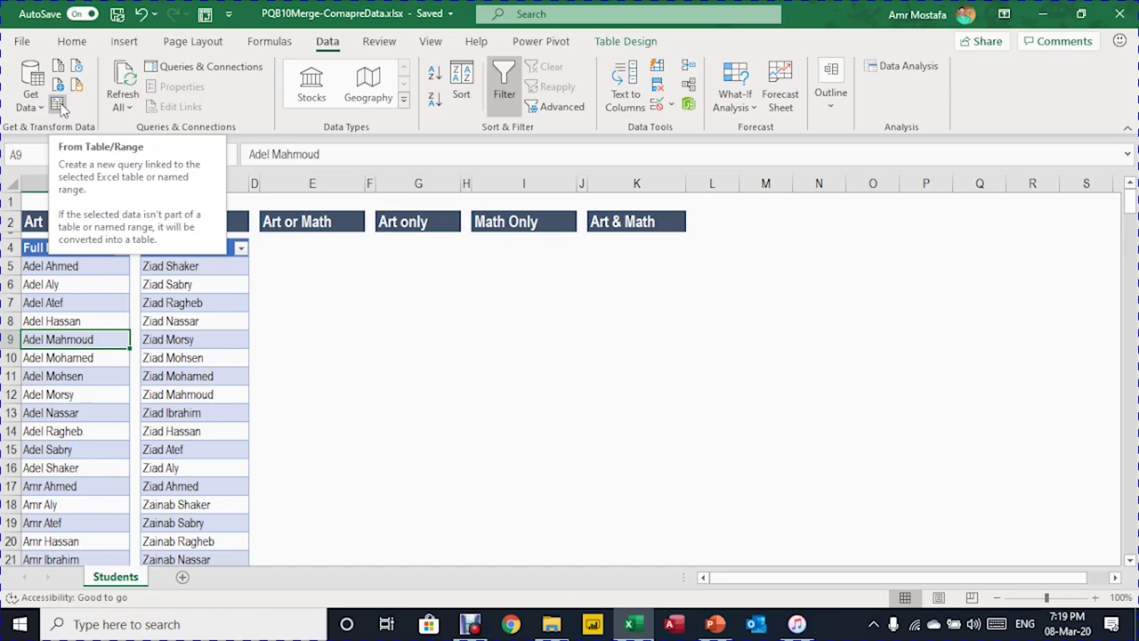
pyautogui.click(58, 105)
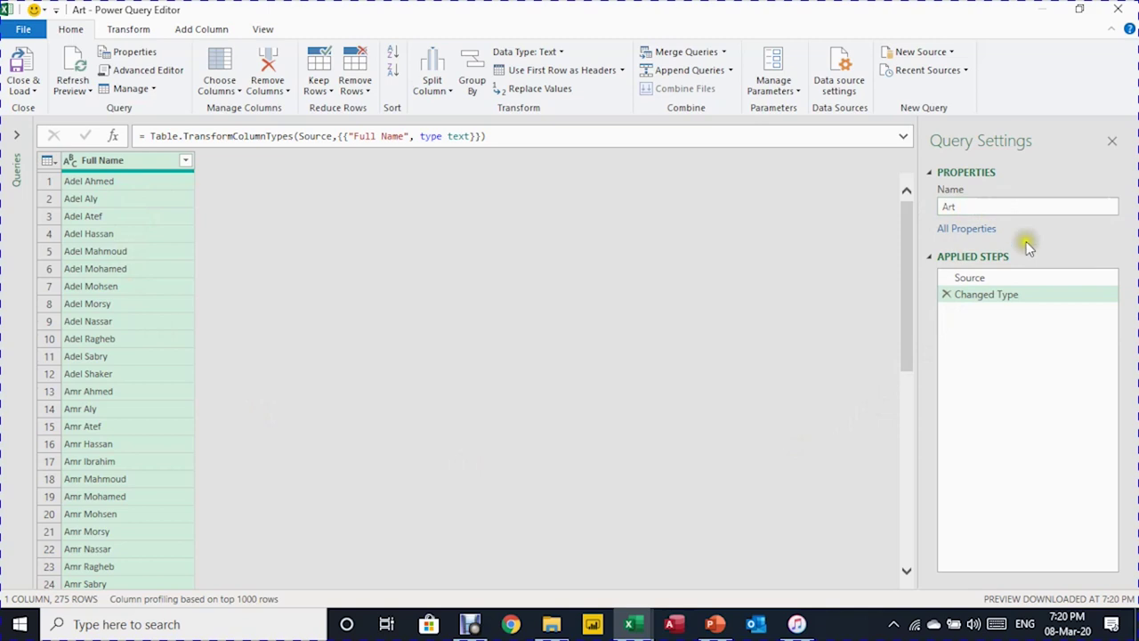
pyautogui.click(999, 275)
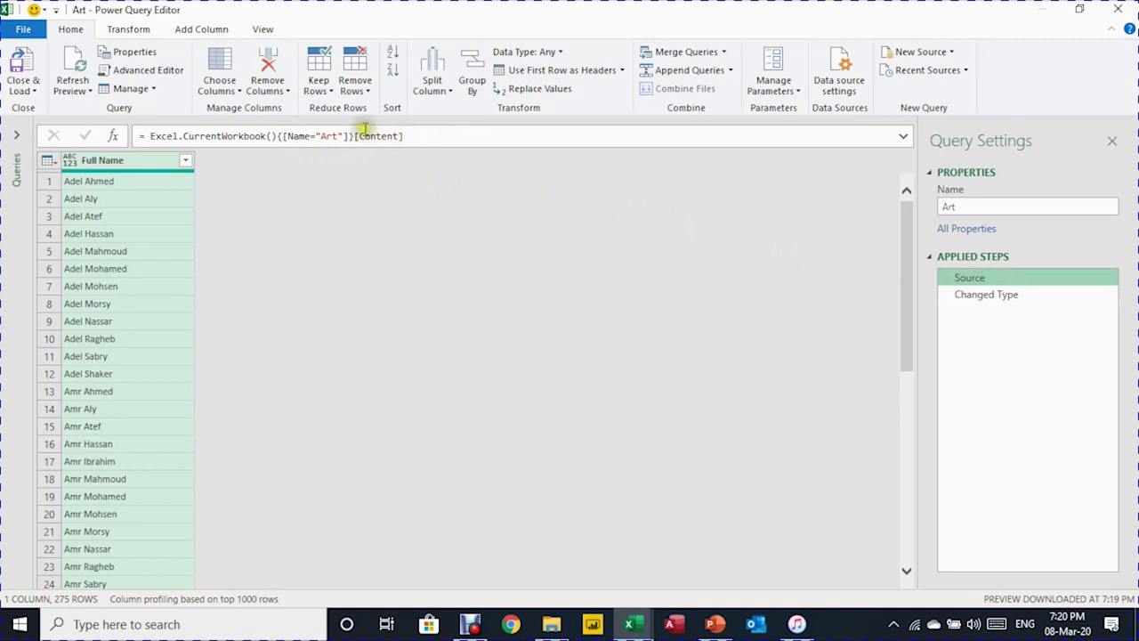
pyautogui.click(997, 296)
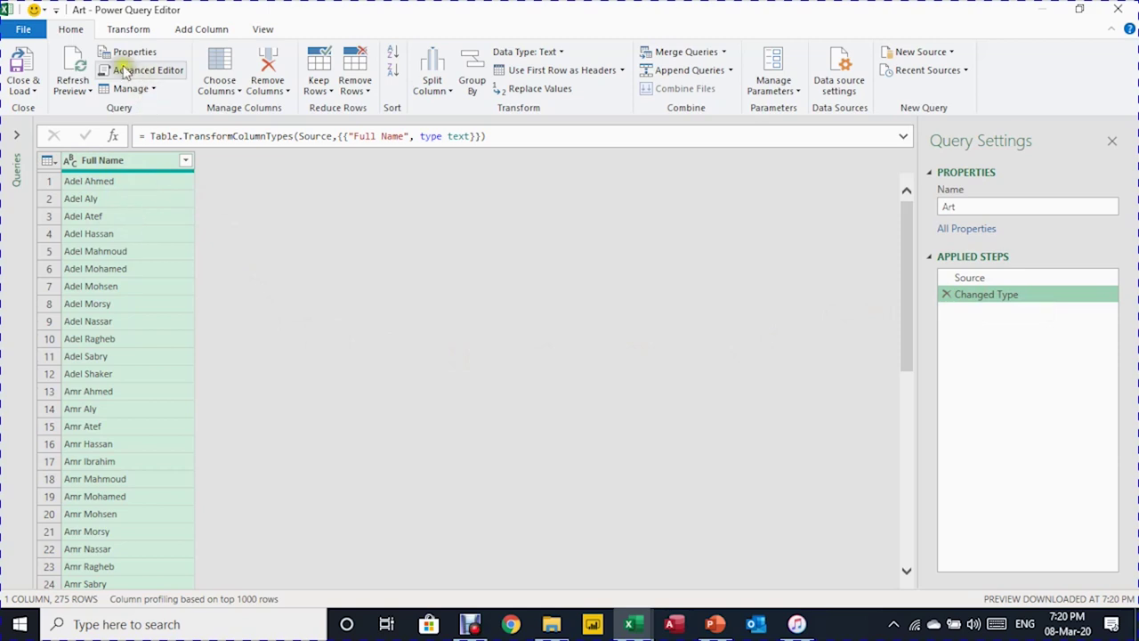
# Load the Art query as Only Create Connection and preview it in the workbook's query list
pyautogui.click(27, 89)
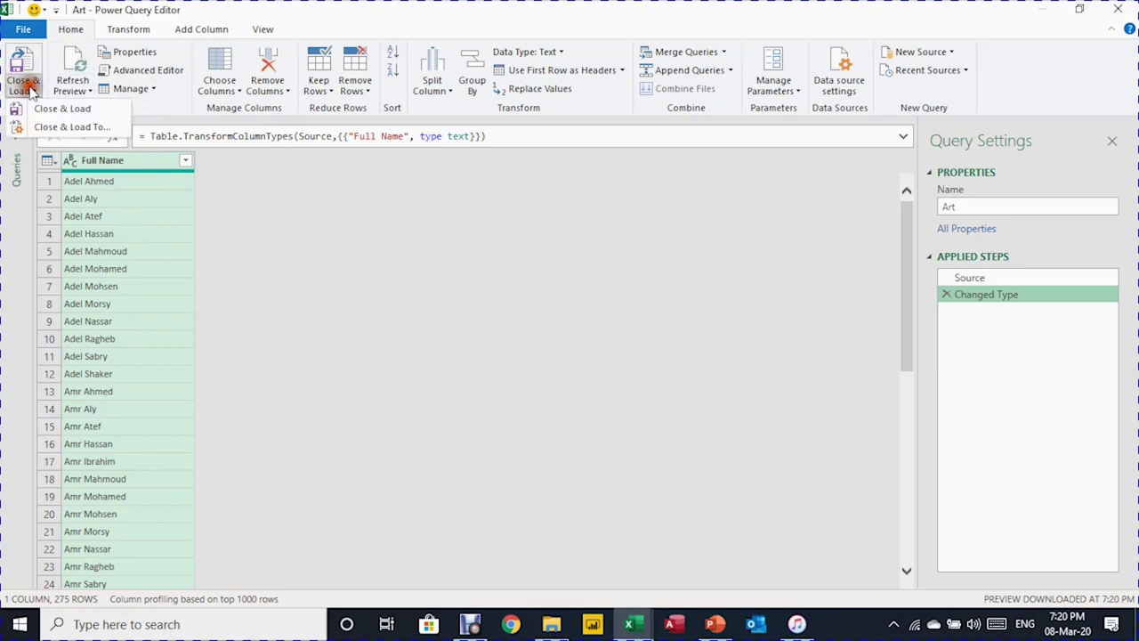
pyautogui.click(51, 127)
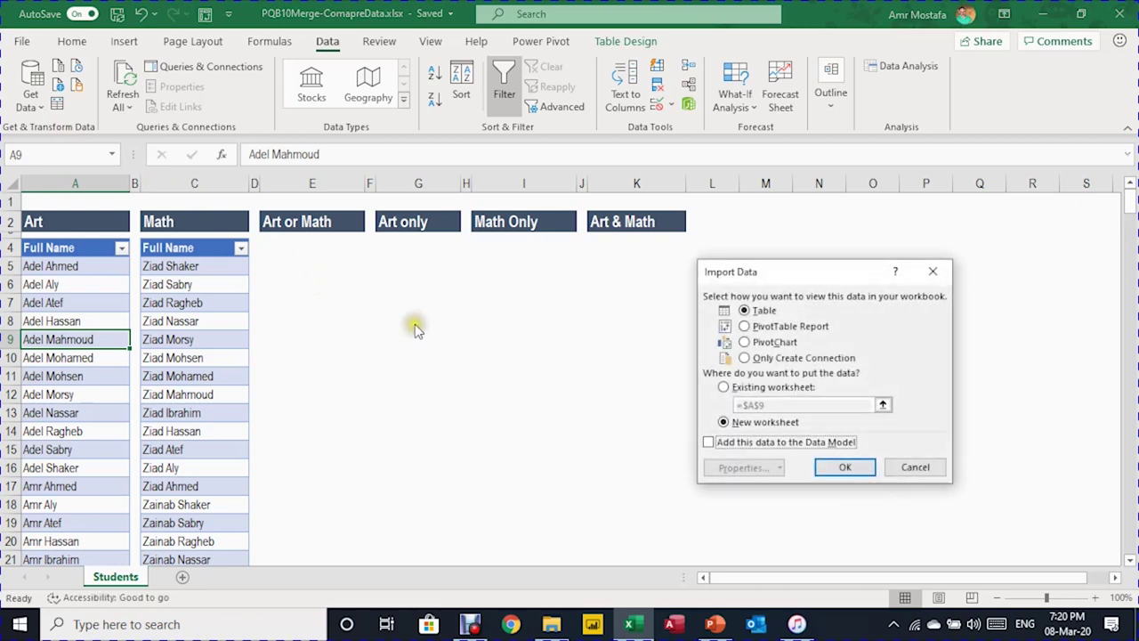
pyautogui.moveTo(776, 277); pyautogui.dragTo(717, 270)
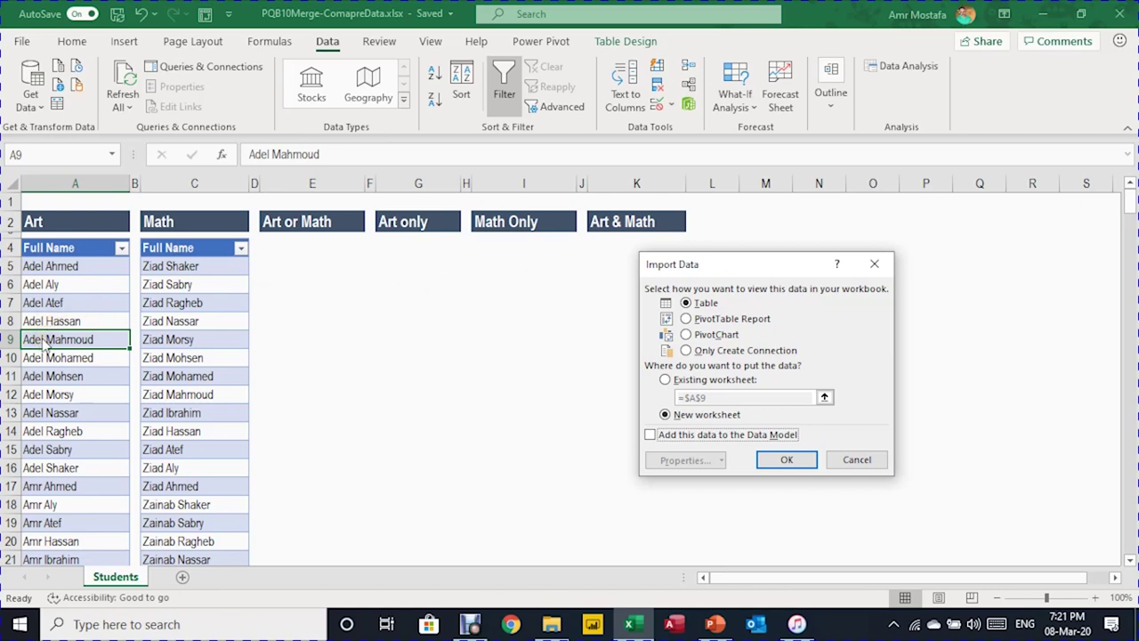
pyautogui.click(714, 352)
pyautogui.click(790, 461)
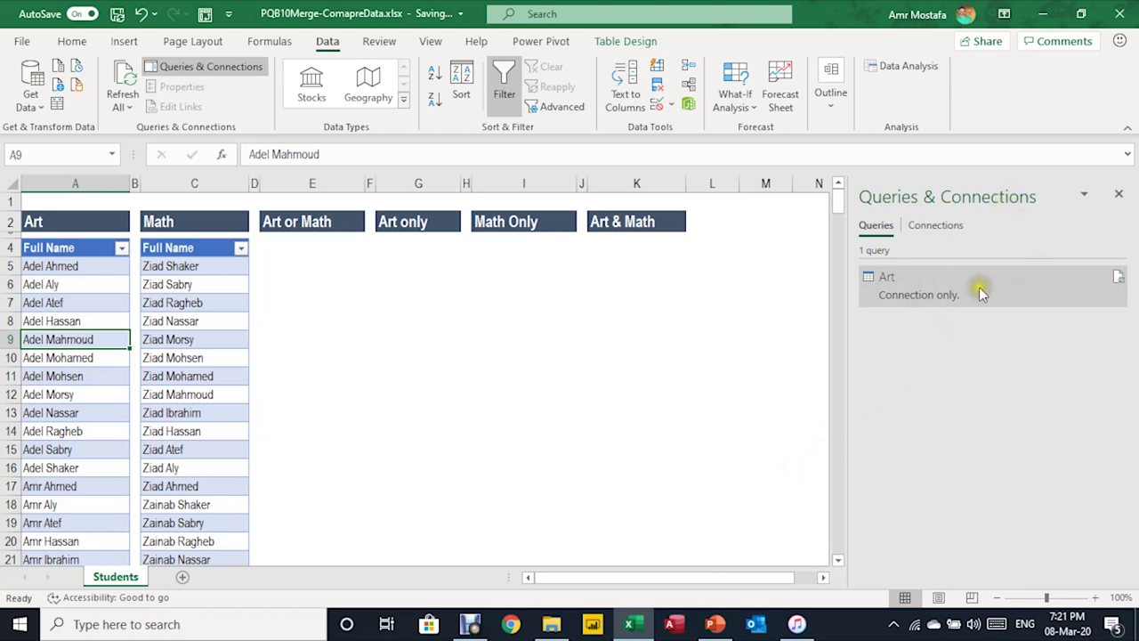
pyautogui.moveTo(996, 287)
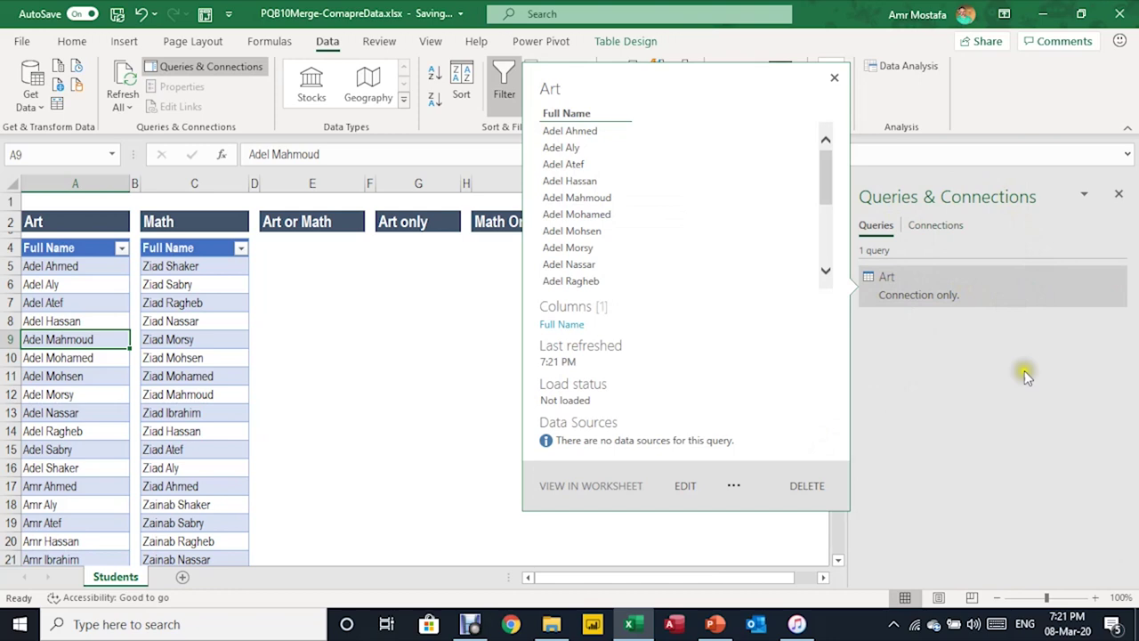
pyautogui.moveTo(888, 298)
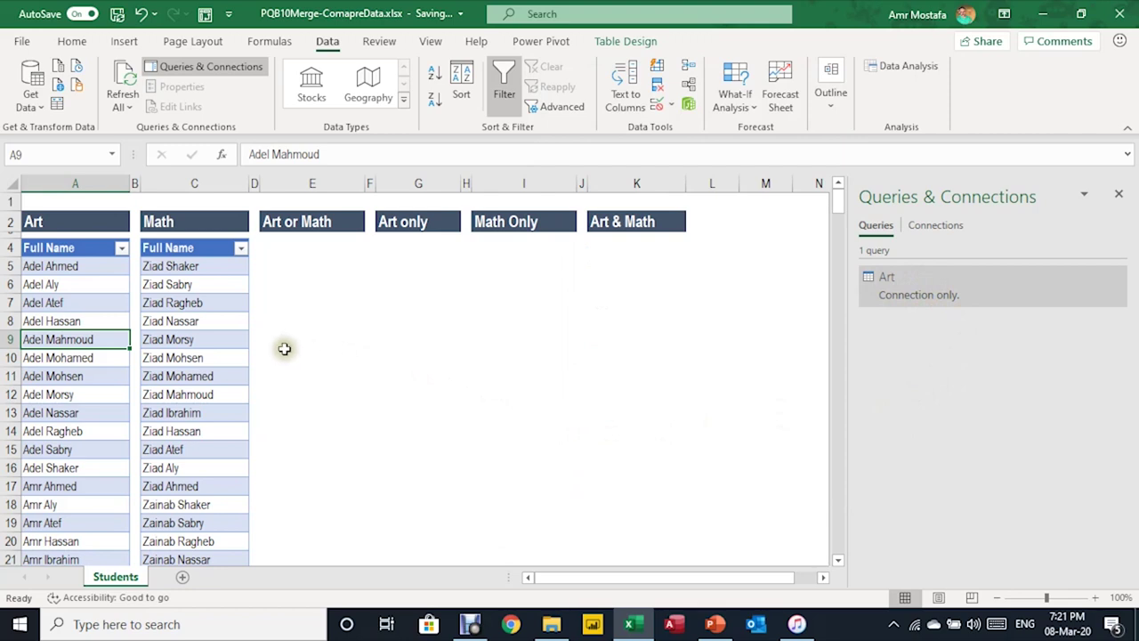
# Create a query from the Math table and load it as a connection only
pyautogui.click(178, 346)
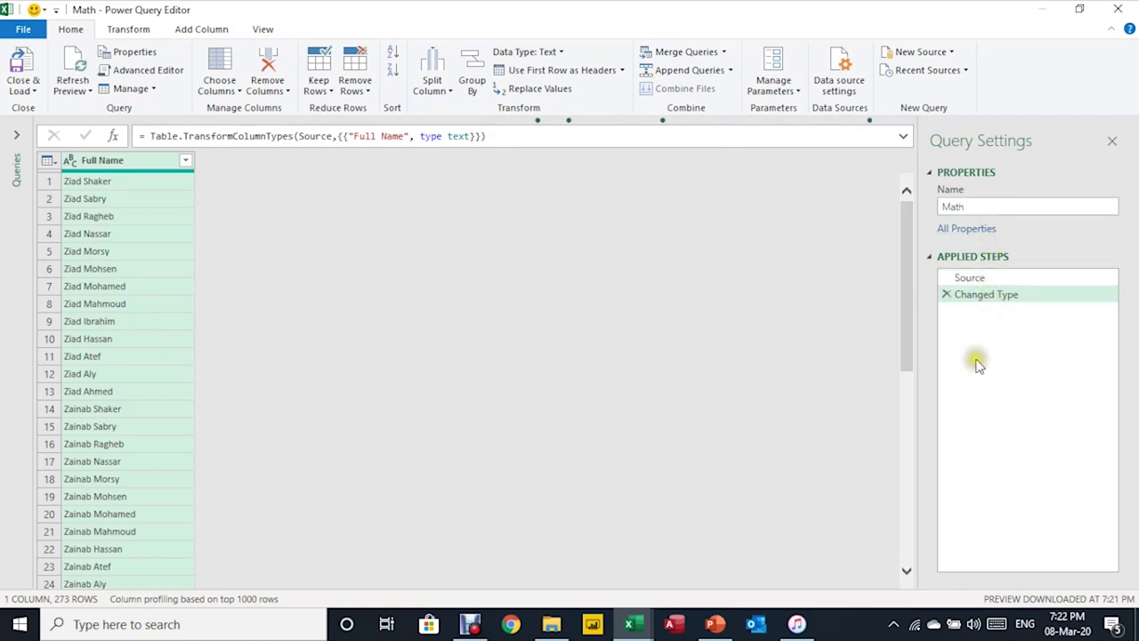
pyautogui.click(23, 86)
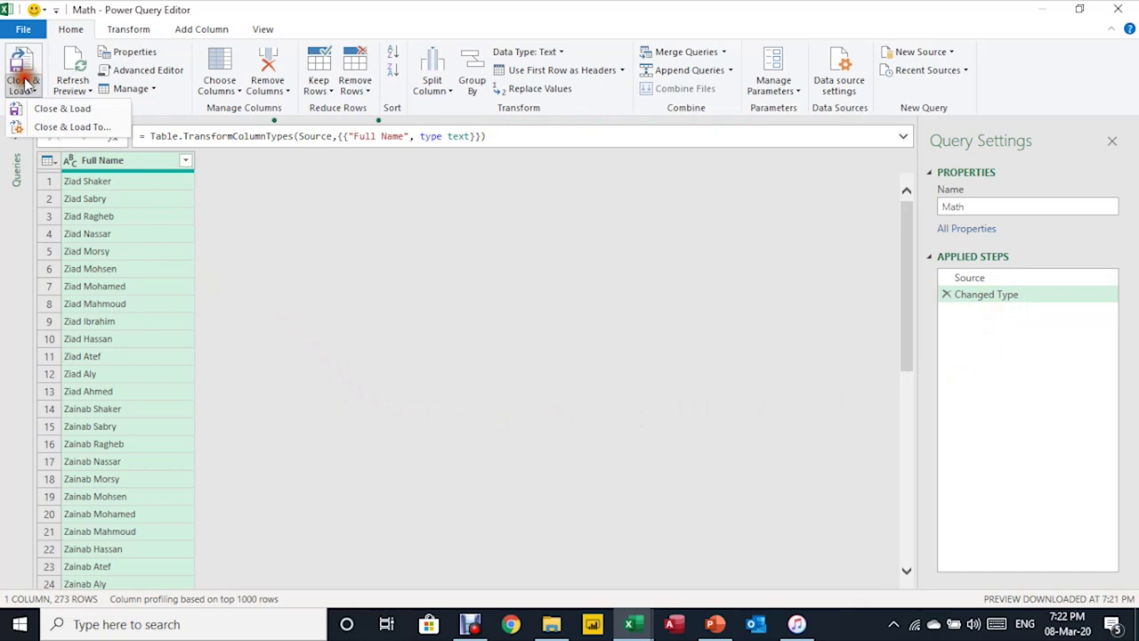
pyautogui.click(55, 108)
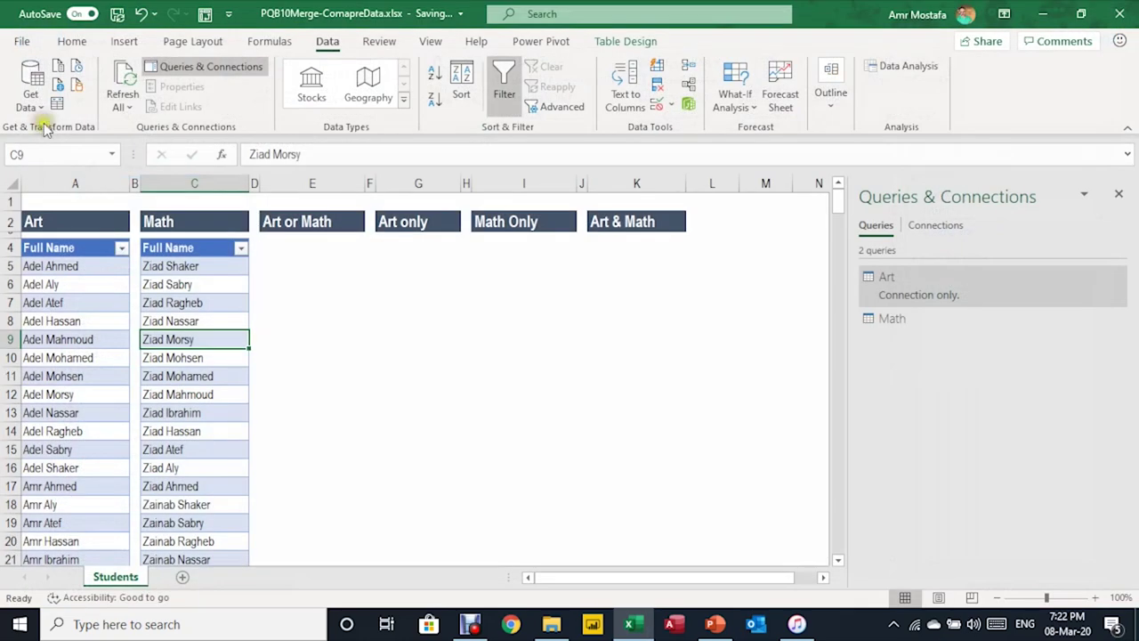
pyautogui.moveTo(679, 262); pyautogui.dragTo(610, 246)
pyautogui.click(627, 325)
pyautogui.click(713, 436)
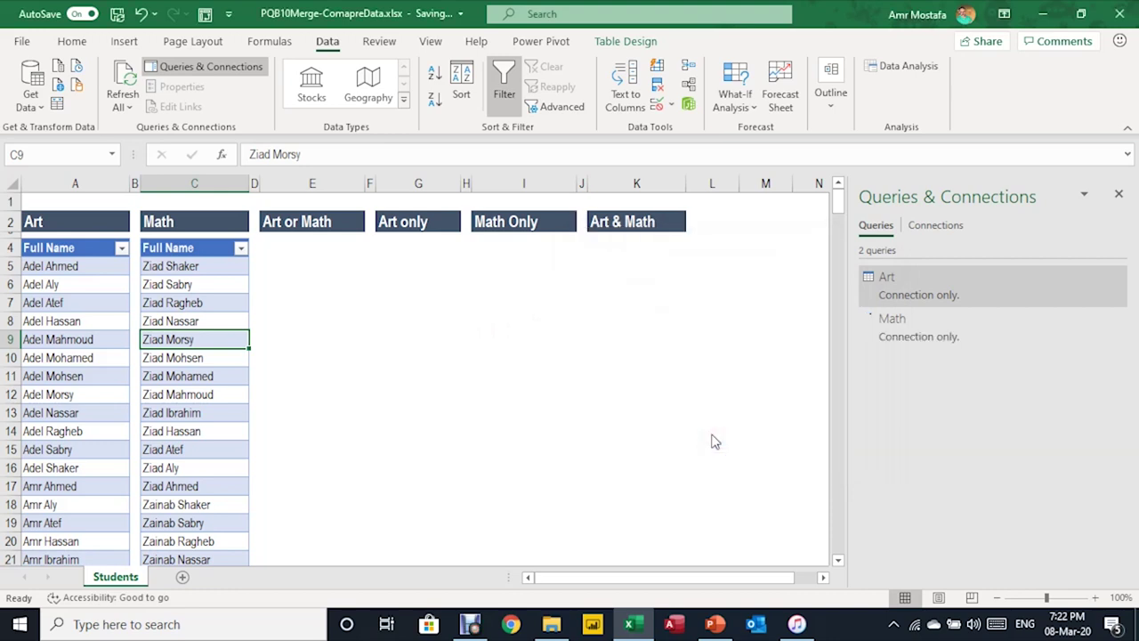
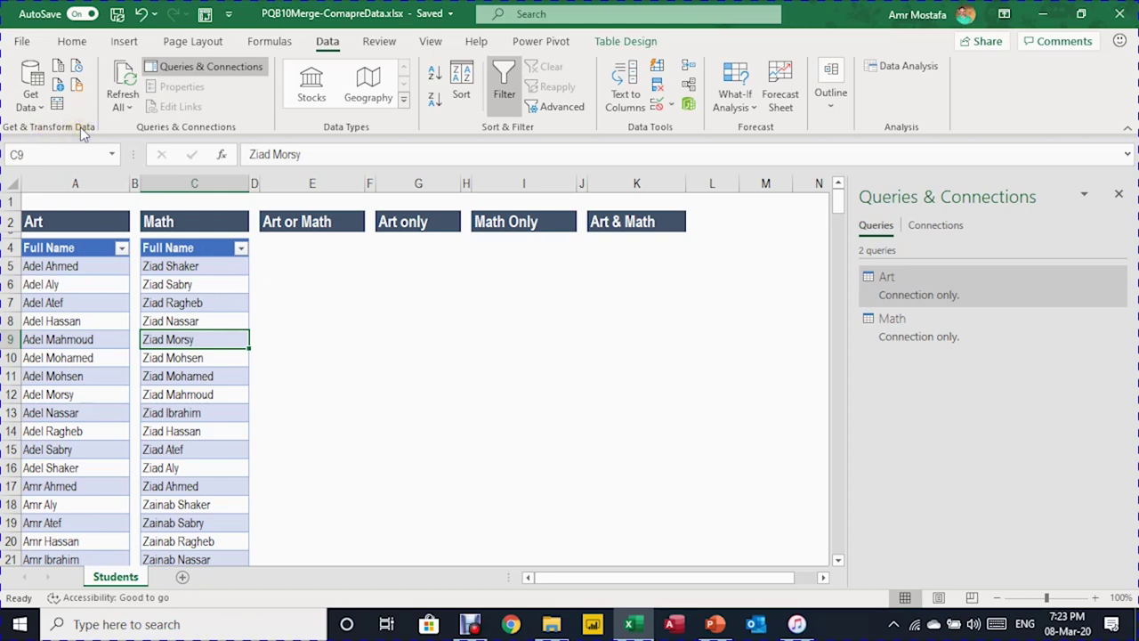
# Start a Merge of queries with Art as the first table and Math as the second
pyautogui.click(32, 105)
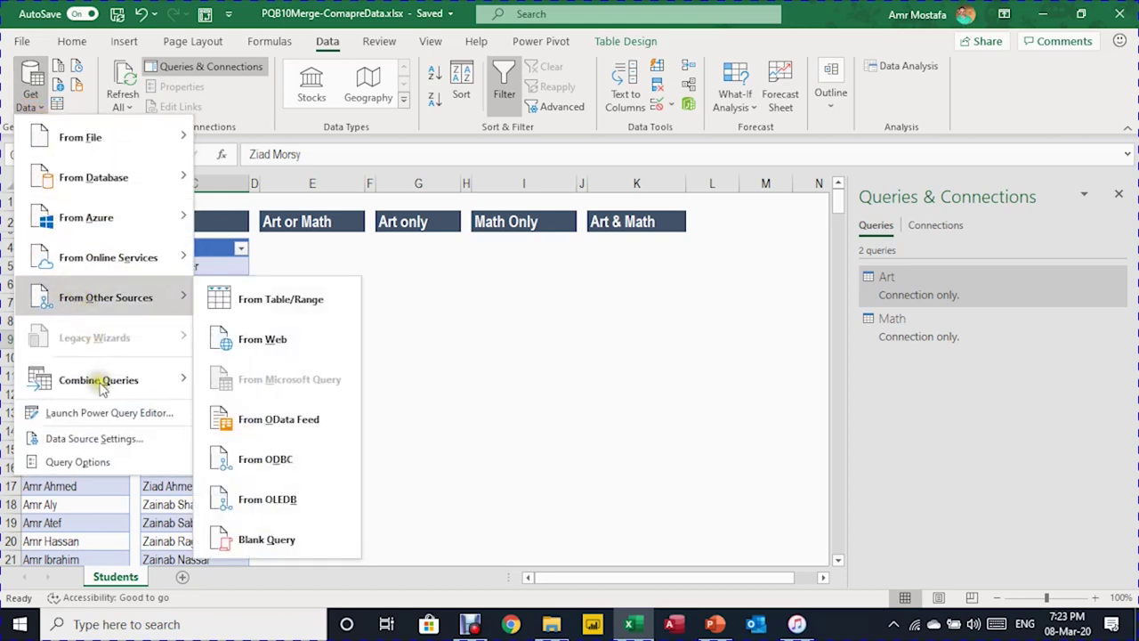
pyautogui.moveTo(102, 384)
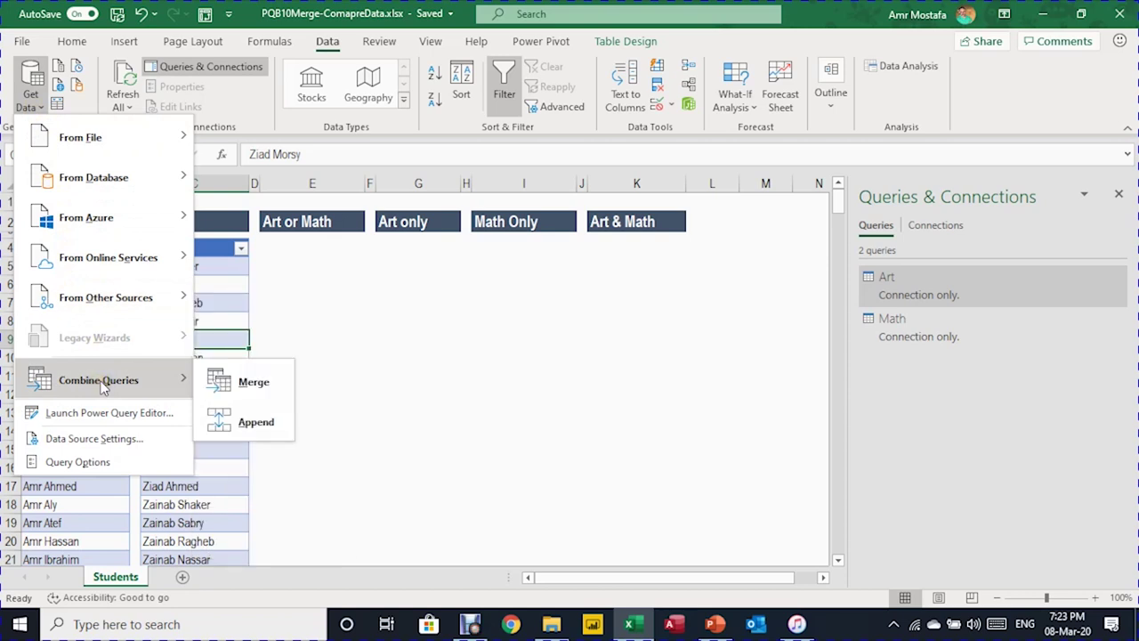
pyautogui.click(260, 385)
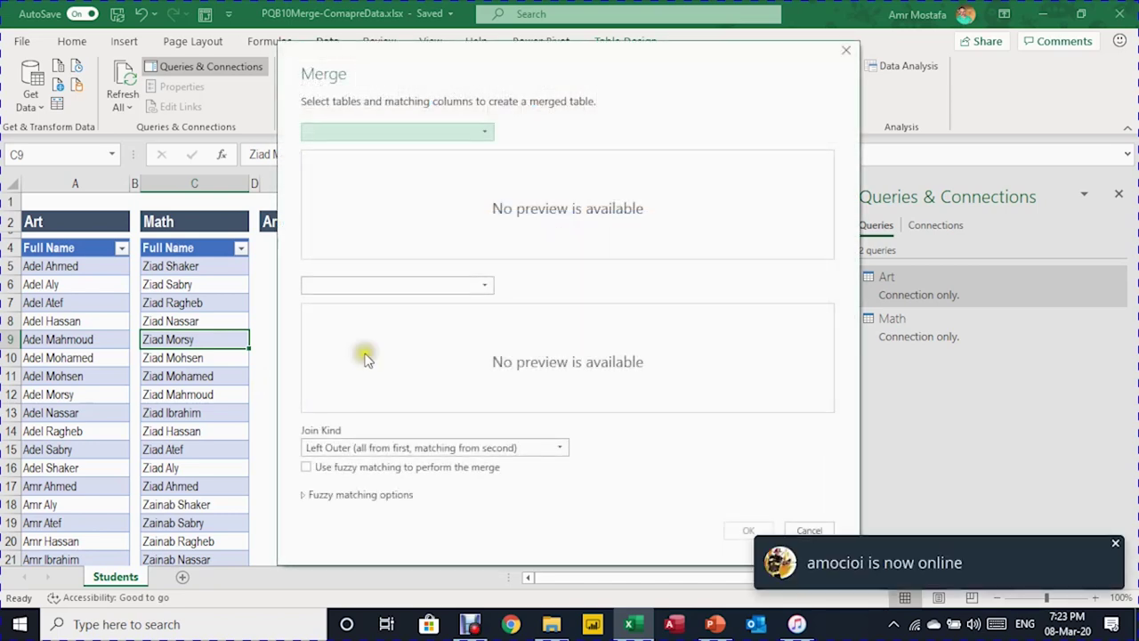
pyautogui.click(486, 133)
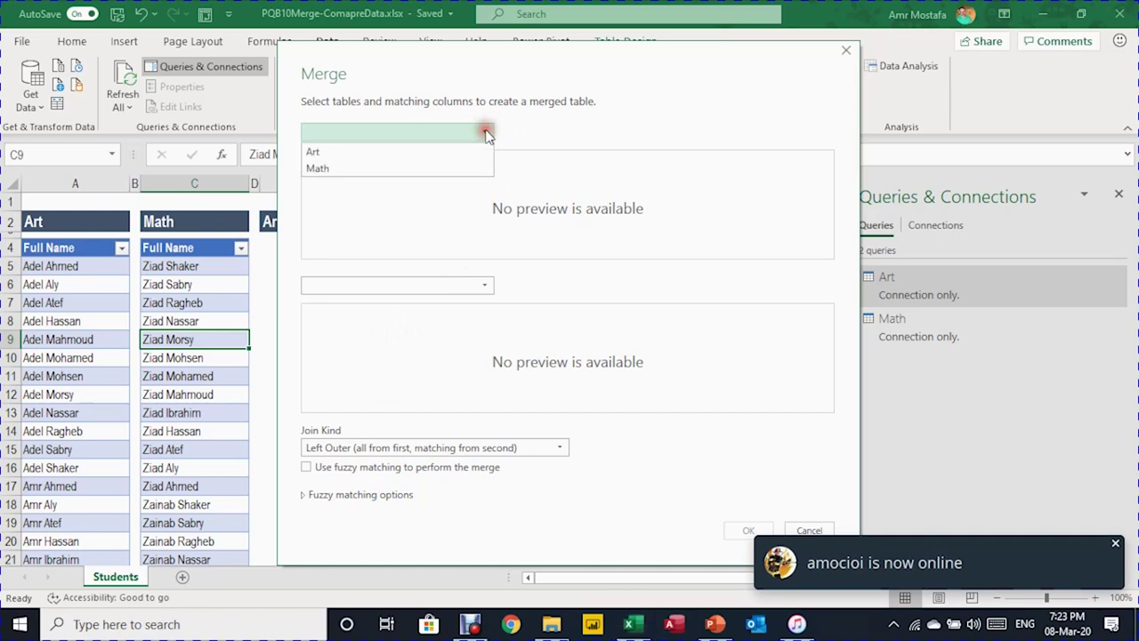
pyautogui.click(418, 154)
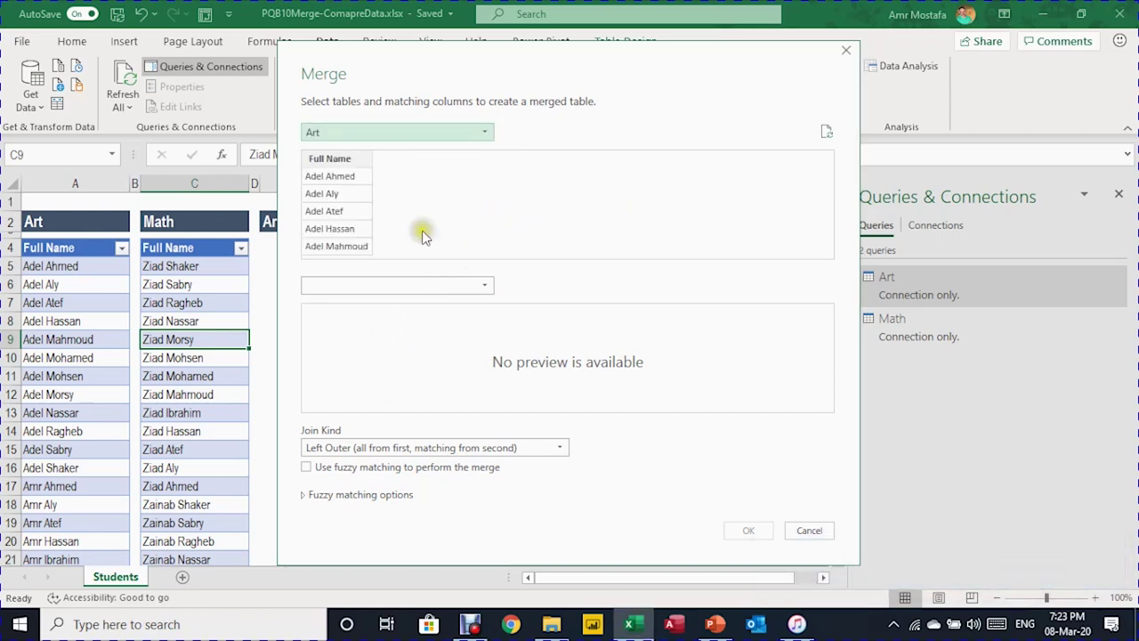
pyautogui.click(429, 283)
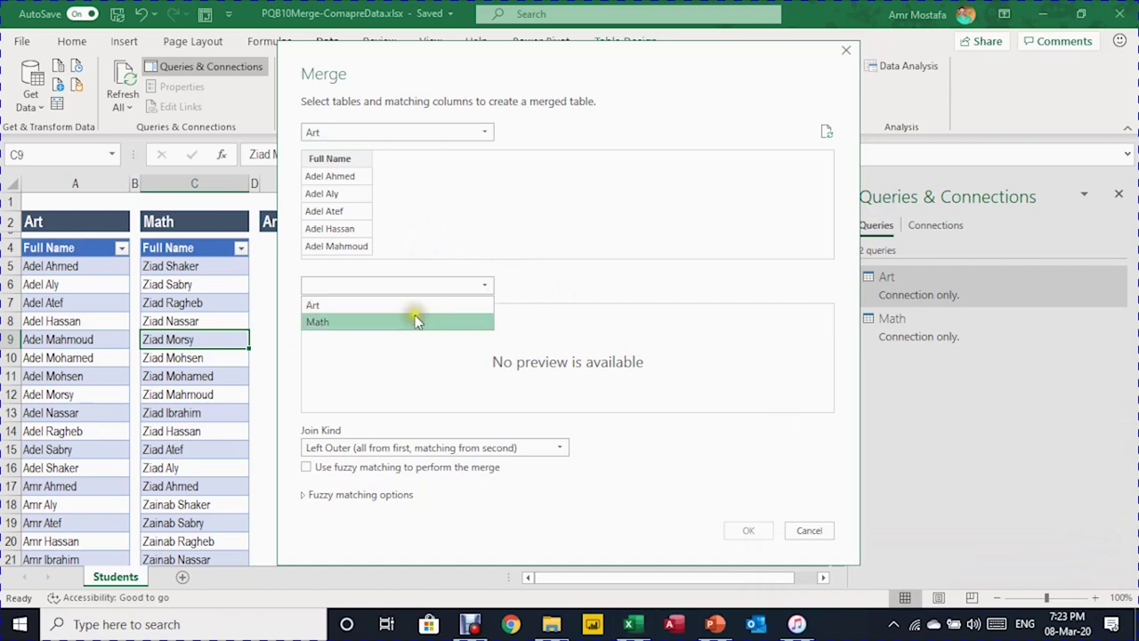
pyautogui.click(415, 318)
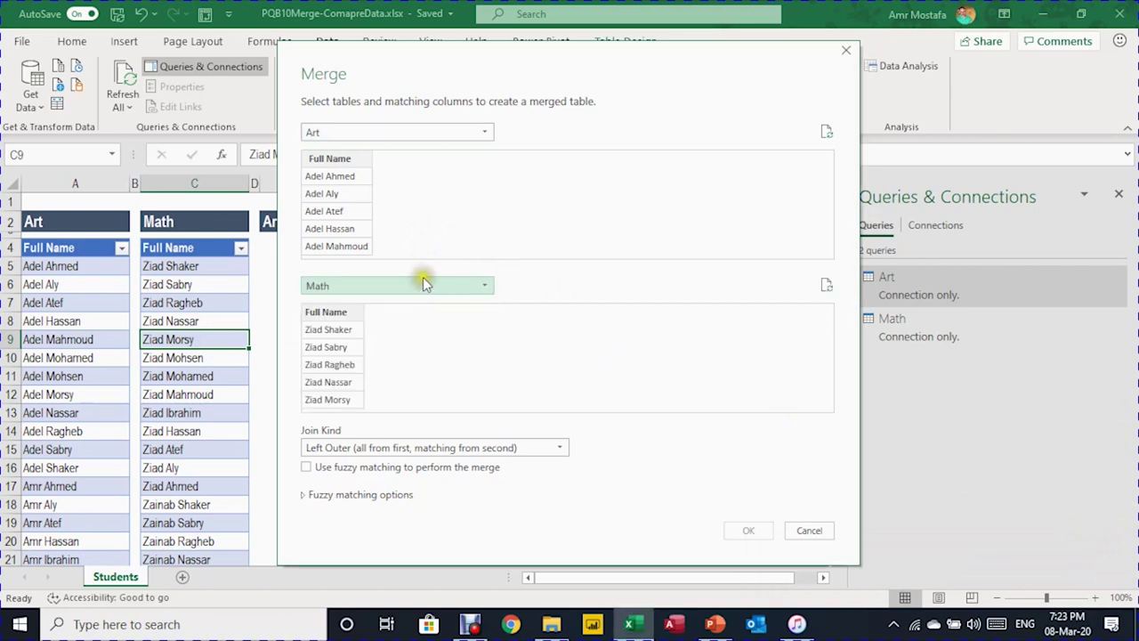
# Match both tables on Full Name with a Full Outer (all rows from both) join and create the merged query
pyautogui.click(340, 162)
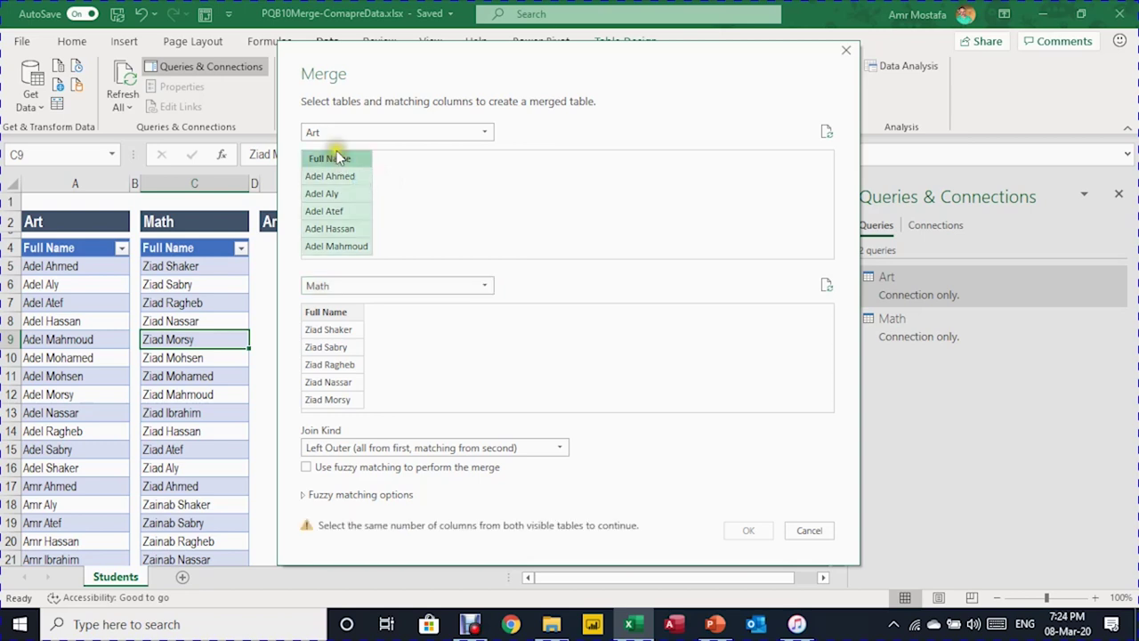
pyautogui.click(342, 314)
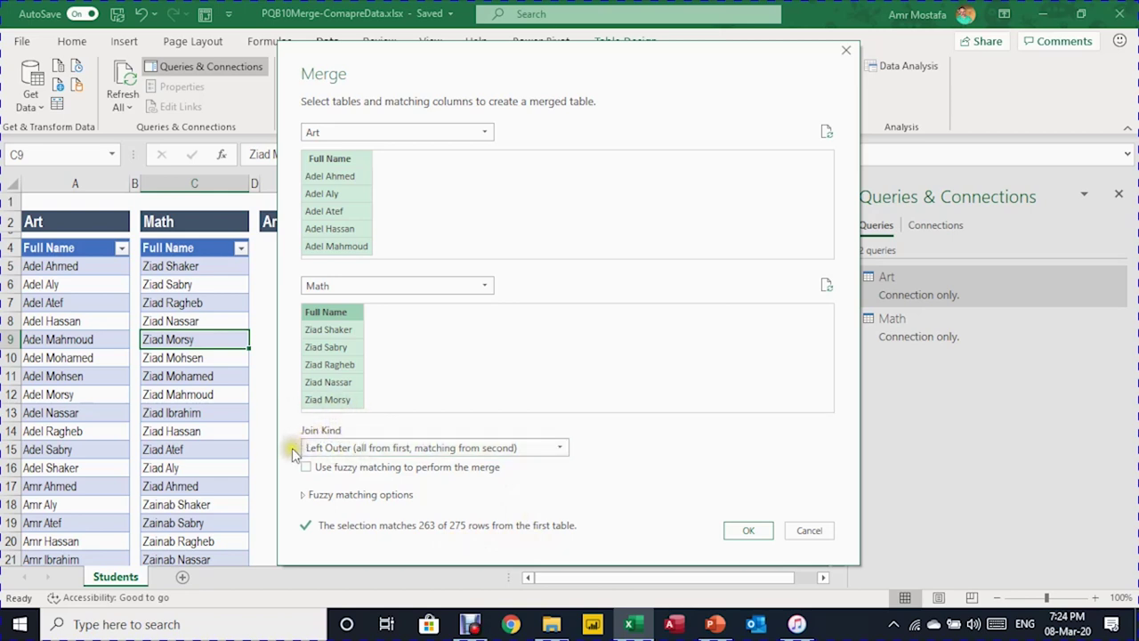
pyautogui.click(405, 449)
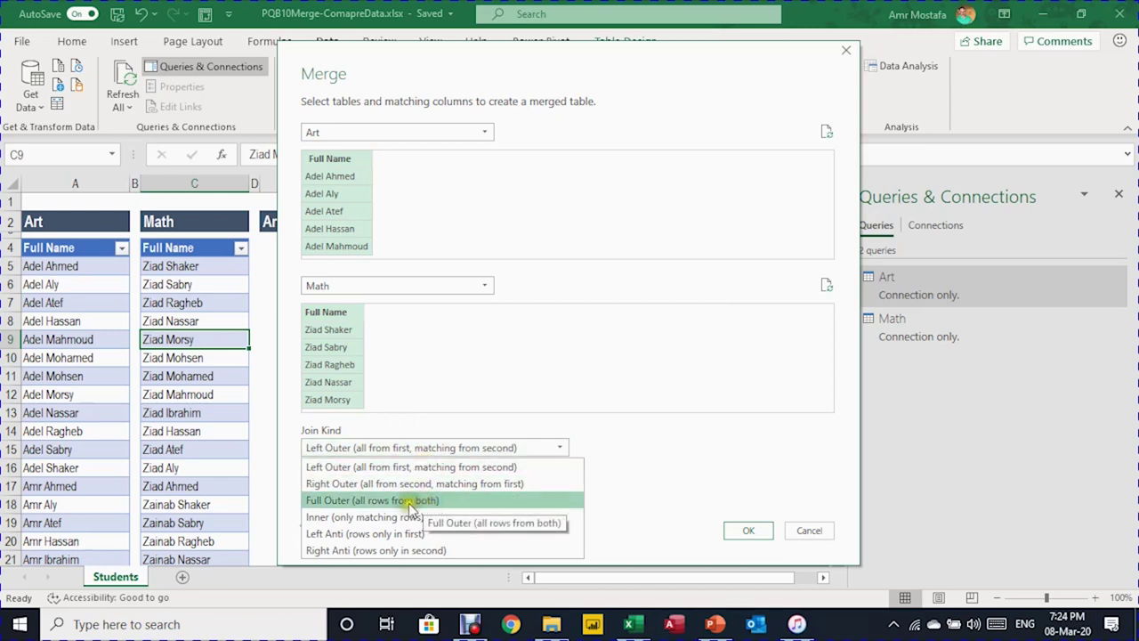
pyautogui.click(334, 503)
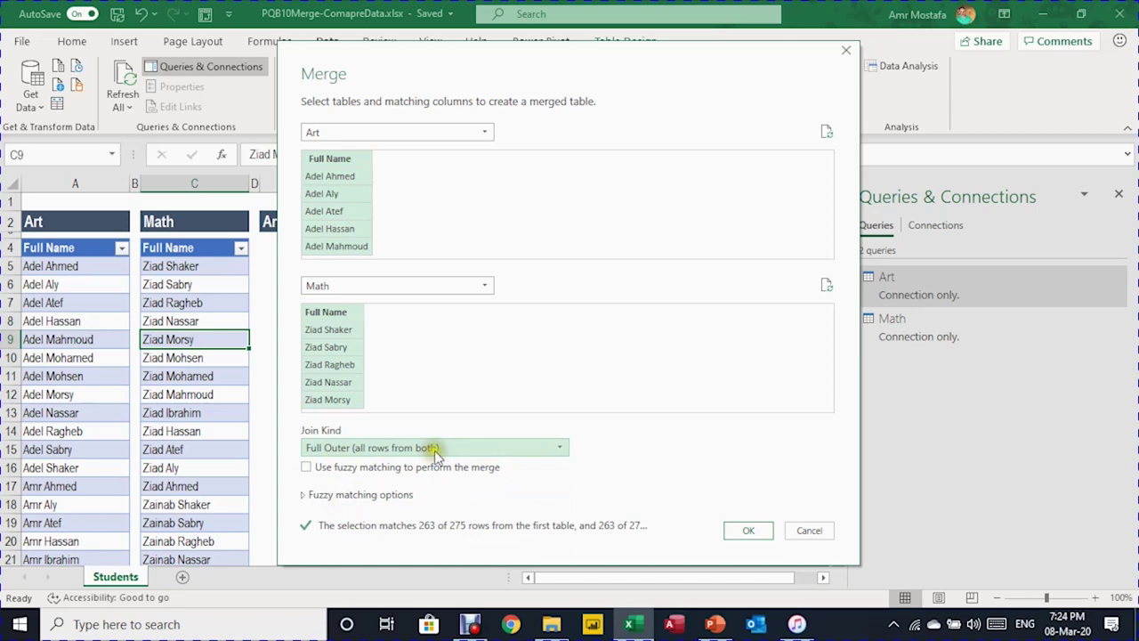
pyautogui.click(742, 534)
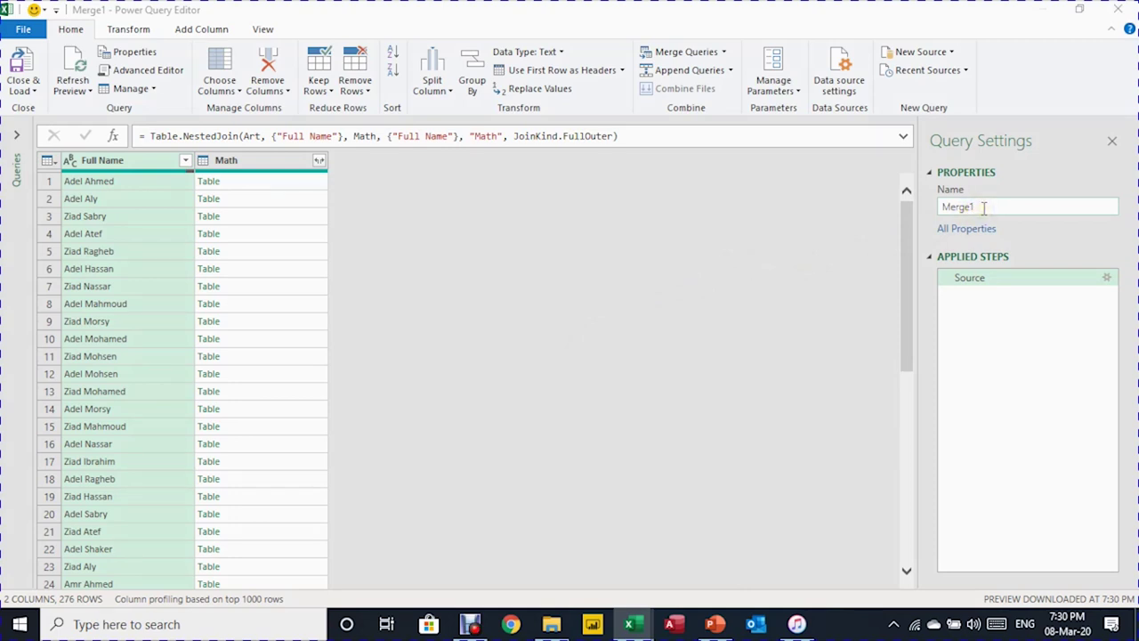
# Rename the merged query as ArtOrMath
pyautogui.moveTo(985, 206)
pyautogui.mouseDown()
pyautogui.moveTo(961, 216)
pyautogui.moveTo(939, 203)
pyautogui.mouseUp()
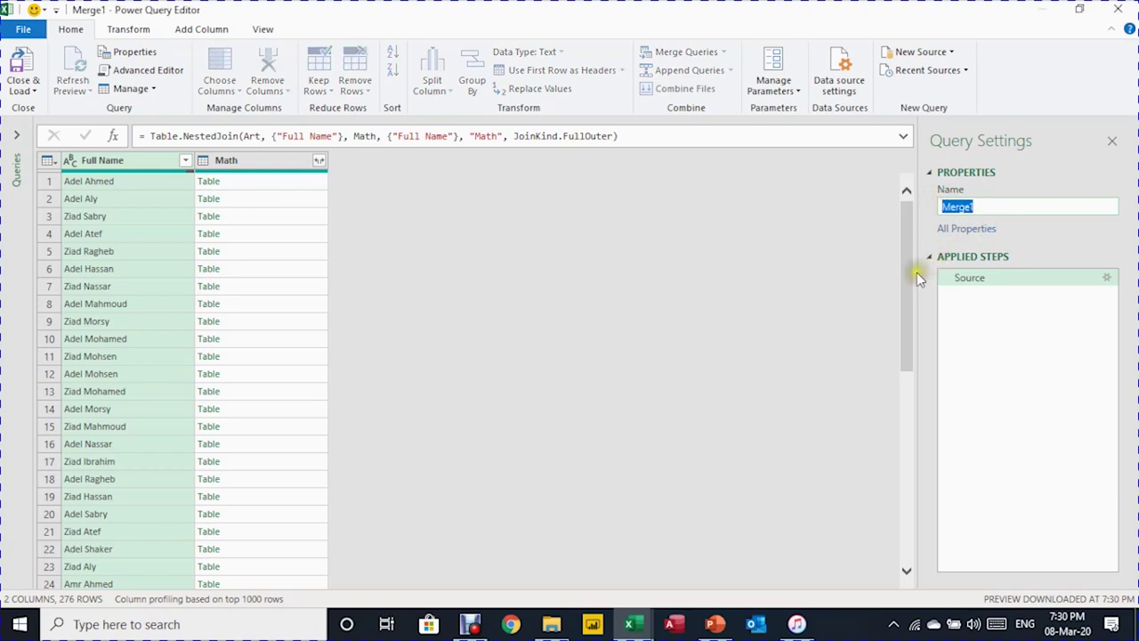
pyautogui.write('Art')
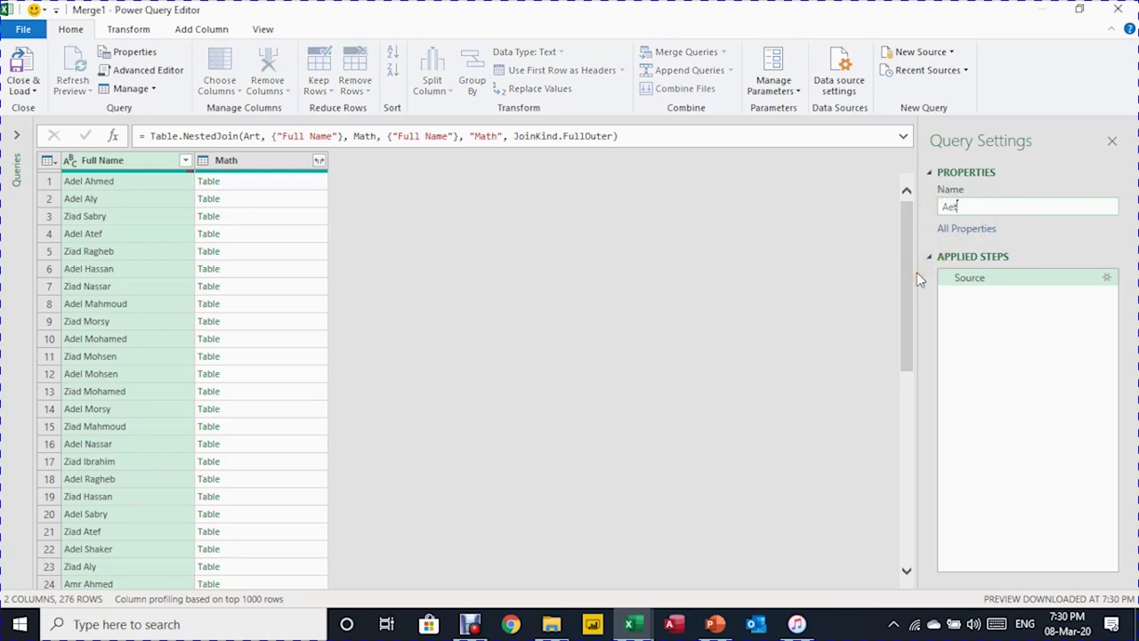
pyautogui.write('OrMath')
pyautogui.press('Return')
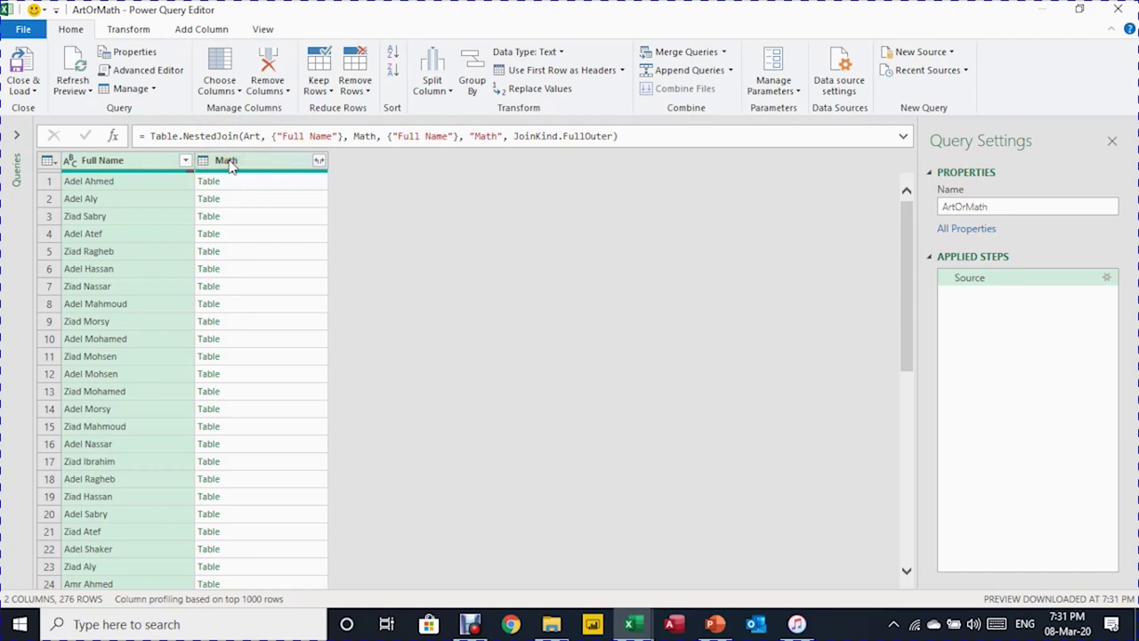
# Rename the Full Name column of the merged query as Art
pyautogui.doubleClick(111, 161)
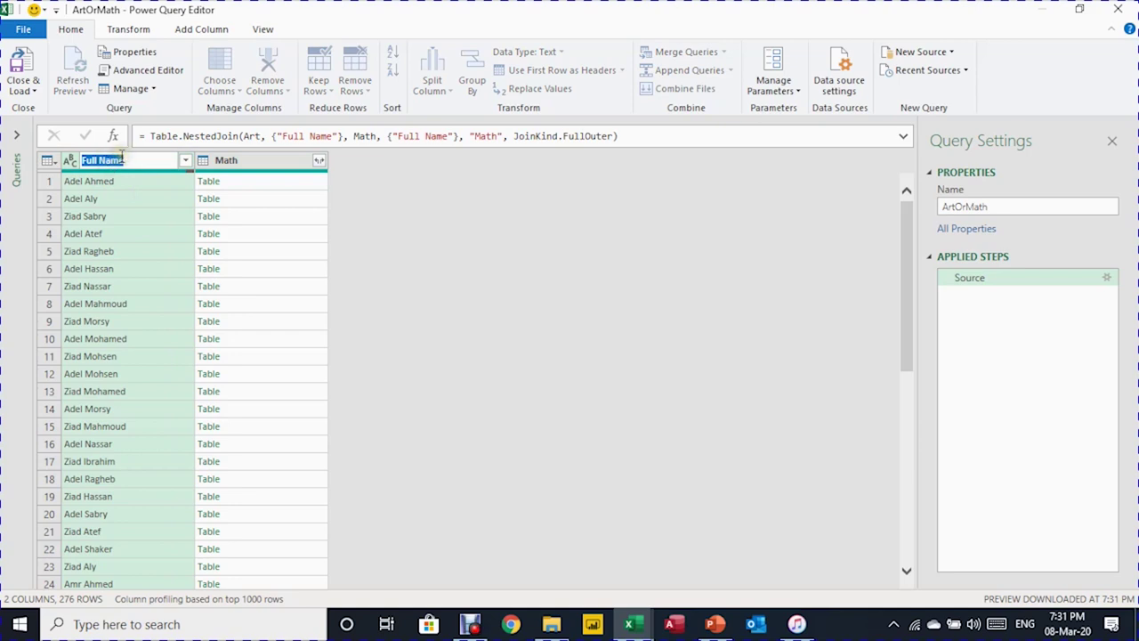
pyautogui.click(5, 9)
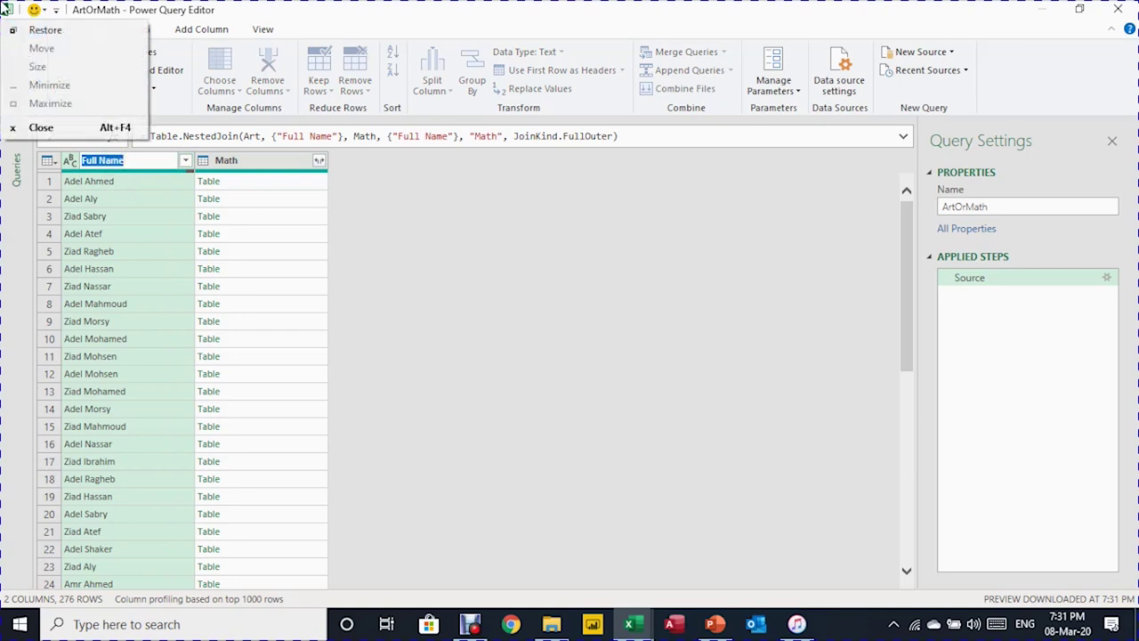
pyautogui.press('Escape')
pyautogui.write('Ar')
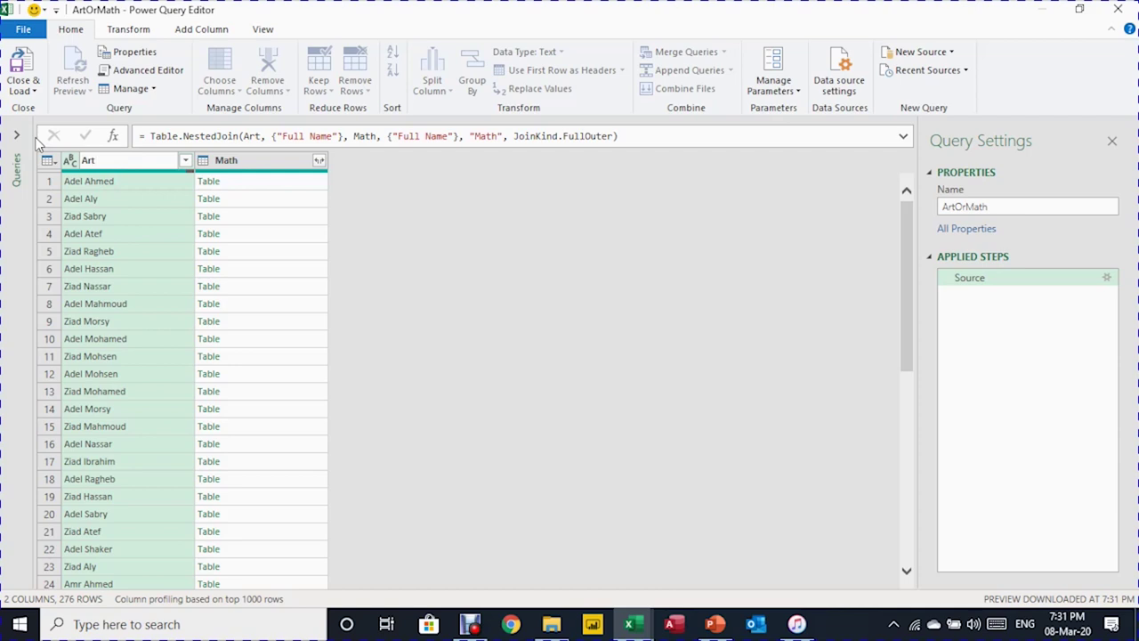
pyautogui.write('t')
pyautogui.press('Return')
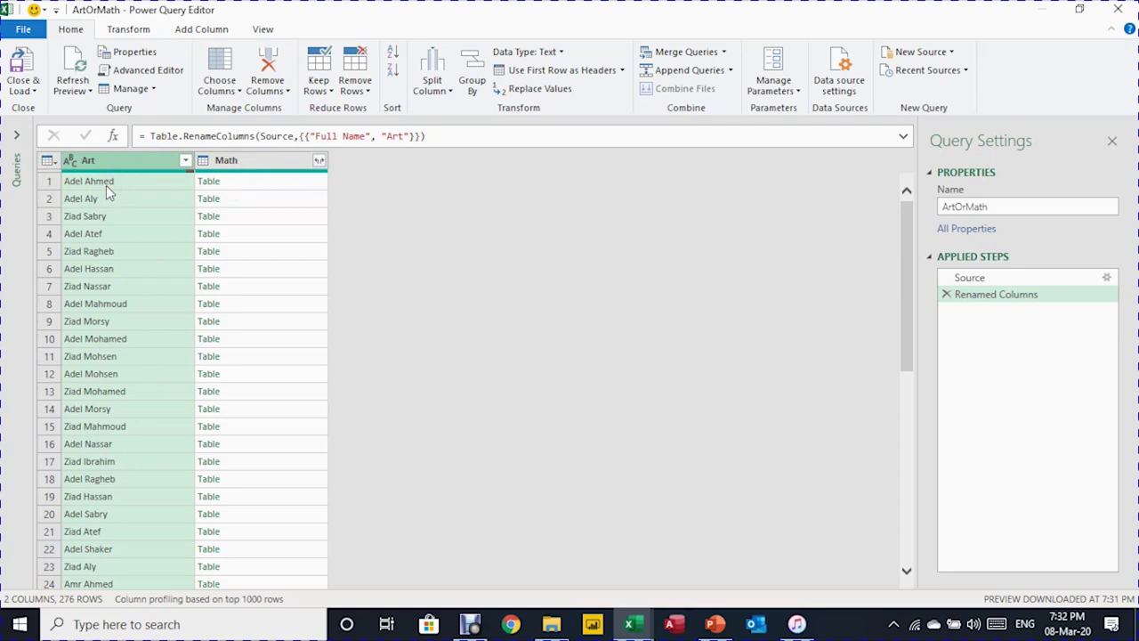
# Preview the first row's nested Math table and expand the Math column to Full Name without the original column name as prefix
pyautogui.click(301, 183)
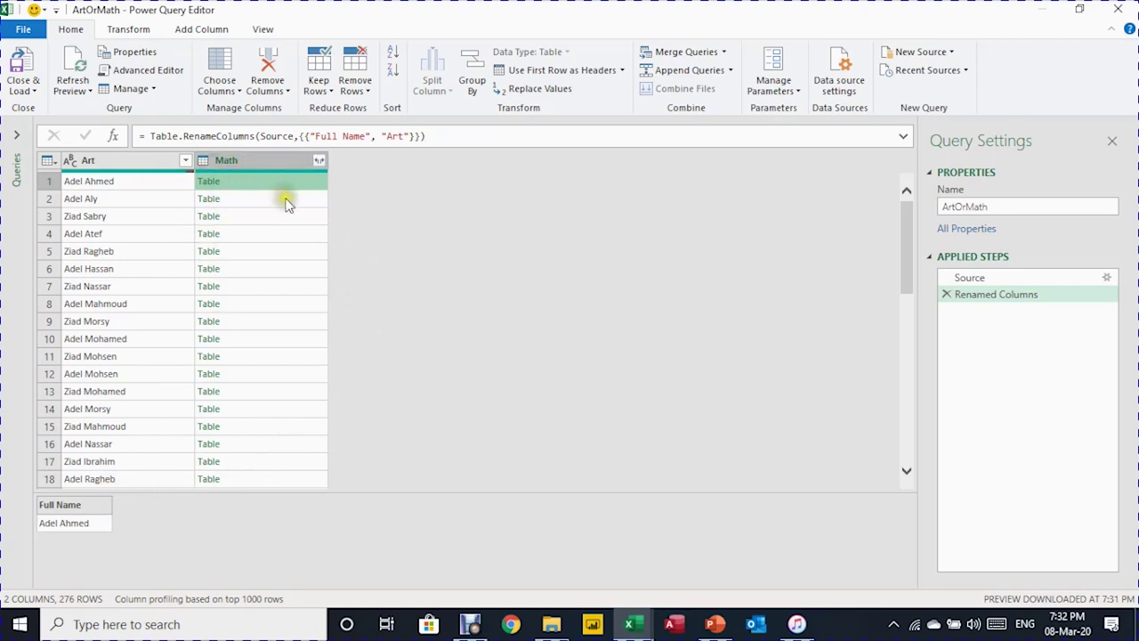
pyautogui.click(251, 189)
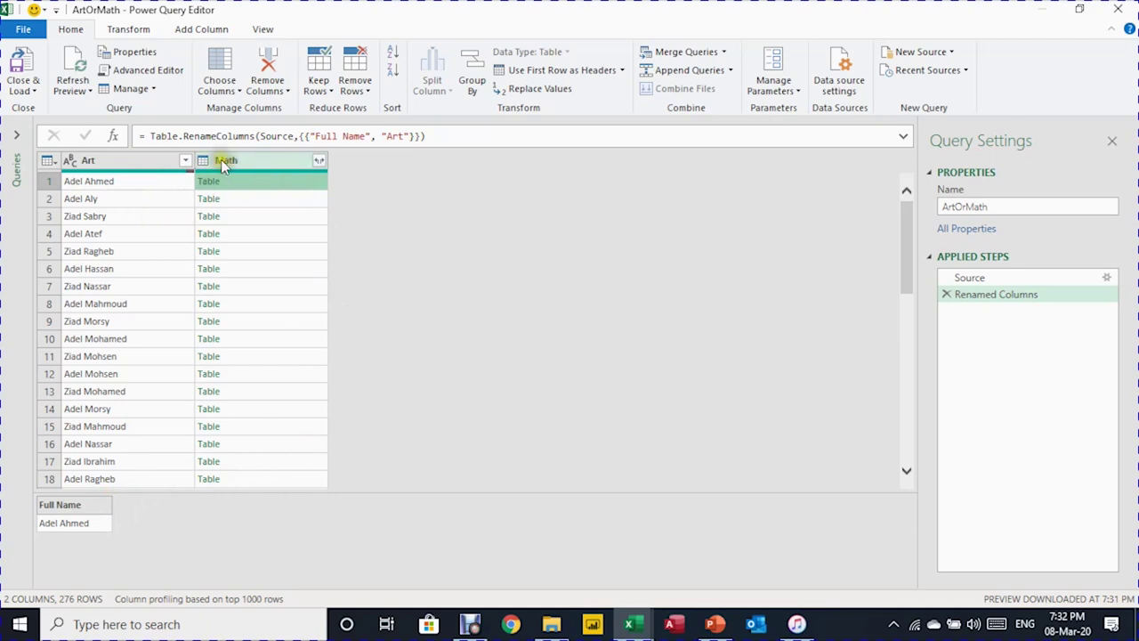
pyautogui.click(318, 163)
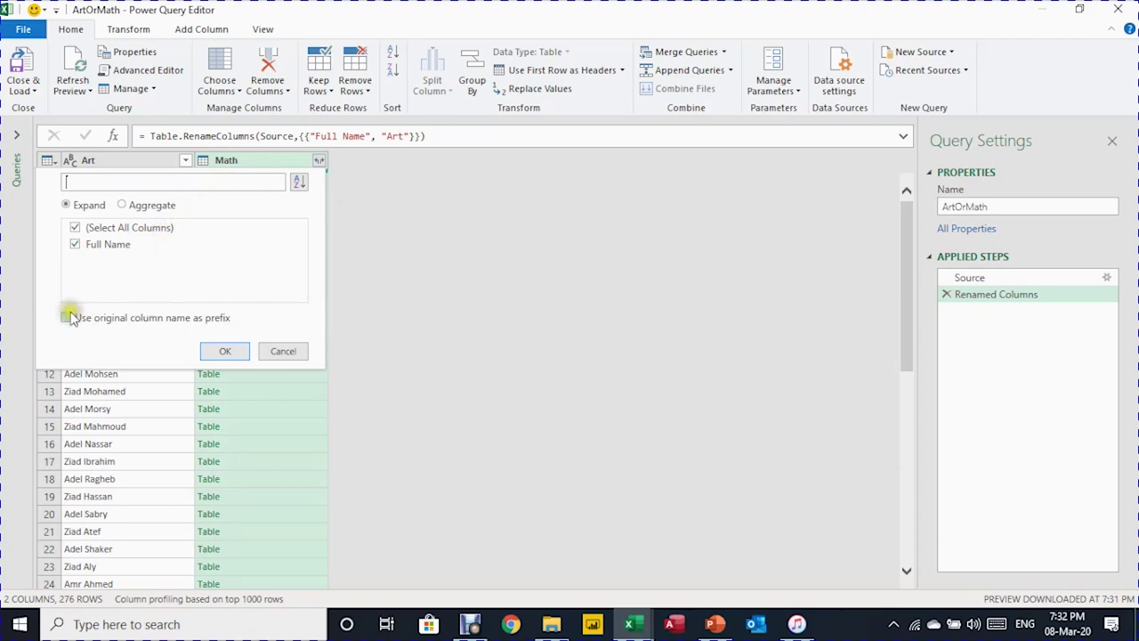
pyautogui.click(226, 351)
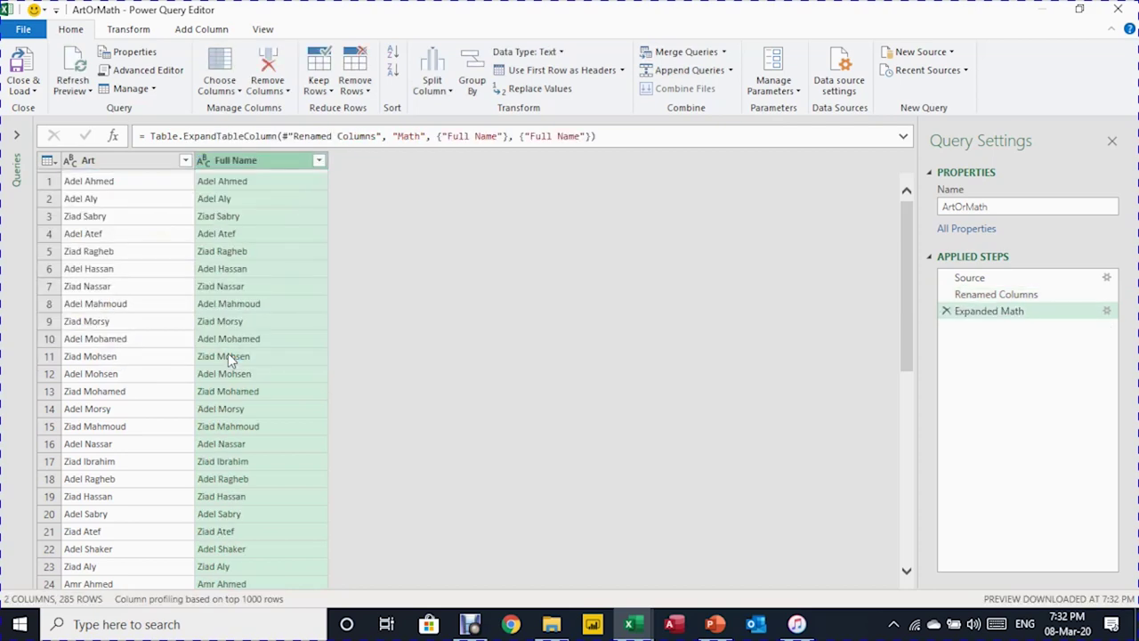
# Rename the expanded Full Name column as Math
pyautogui.doubleClick(242, 162)
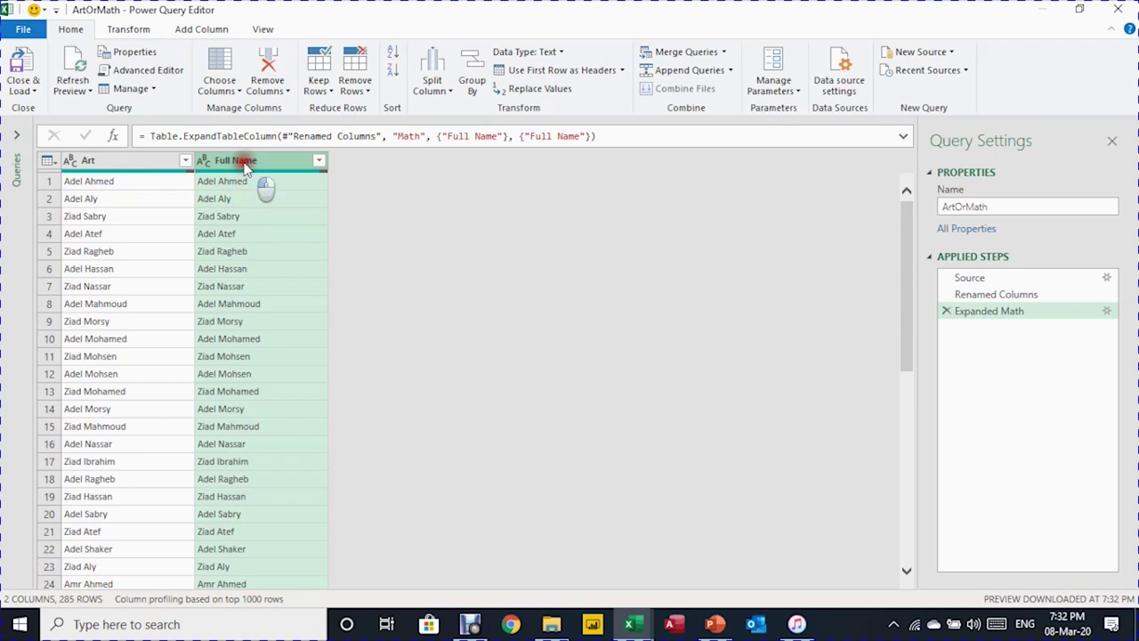
pyautogui.write('Ma')
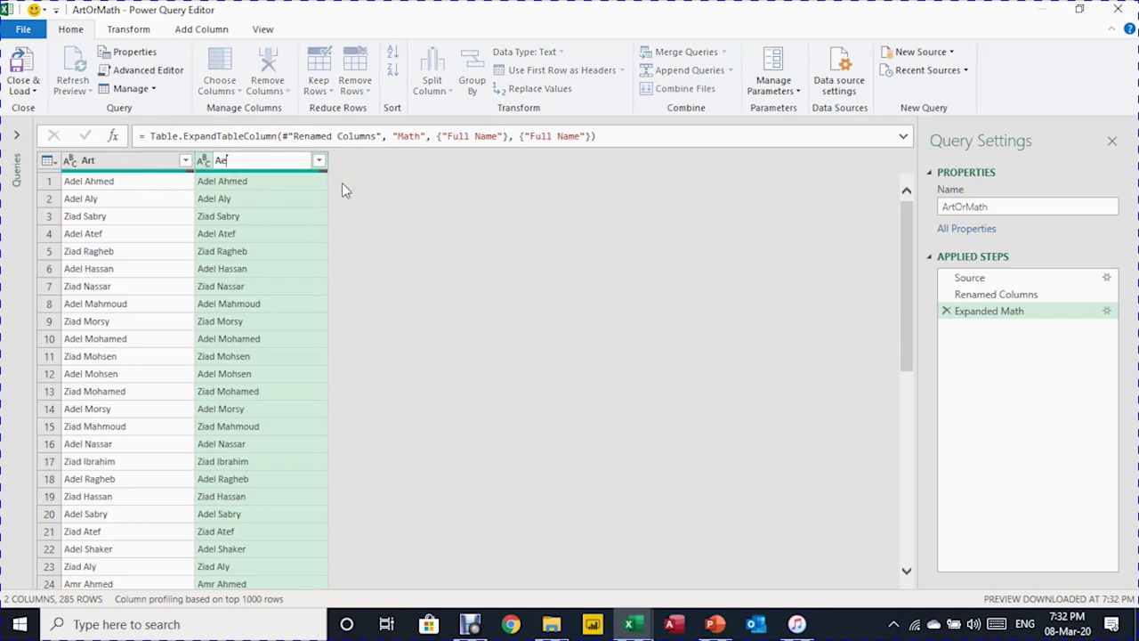
pyautogui.press('BackSpace')
pyautogui.press('BackSpace')
pyautogui.write('Math')
pyautogui.press('Return')
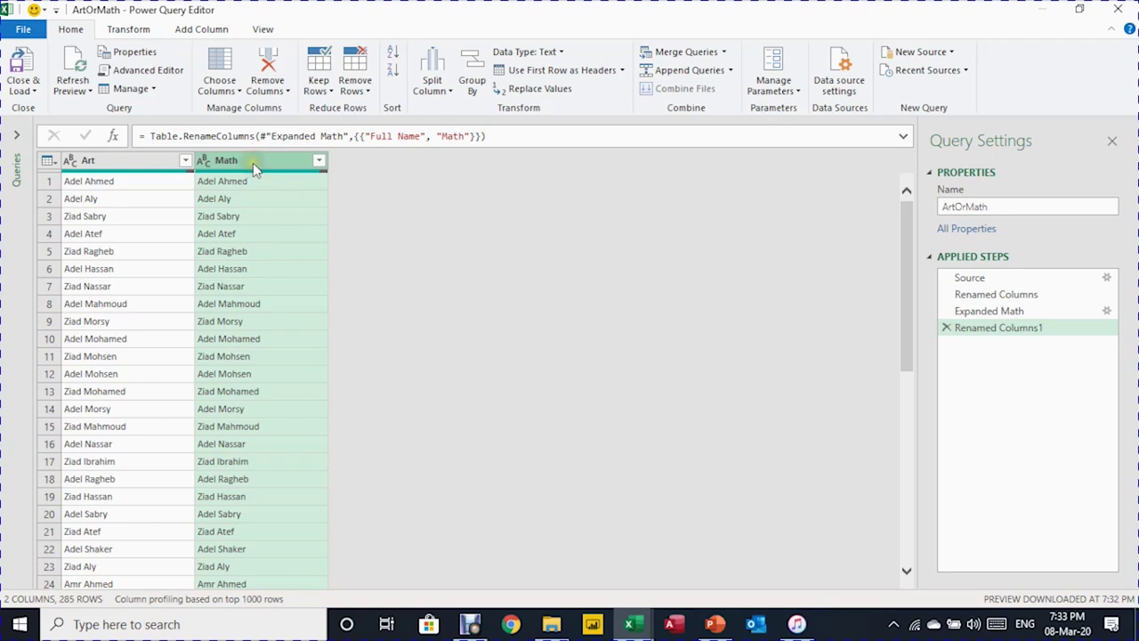
# Start a custom column in the ArtOrMath query and name it FullName
pyautogui.click(1024, 327)
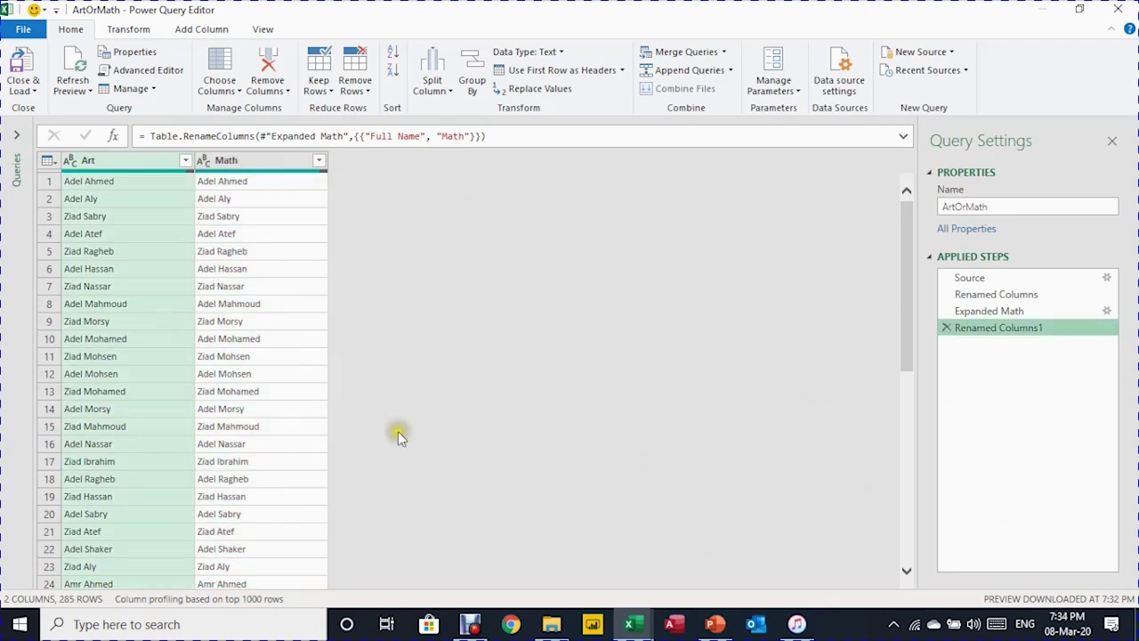
pyautogui.click(142, 171)
pyautogui.click(192, 28)
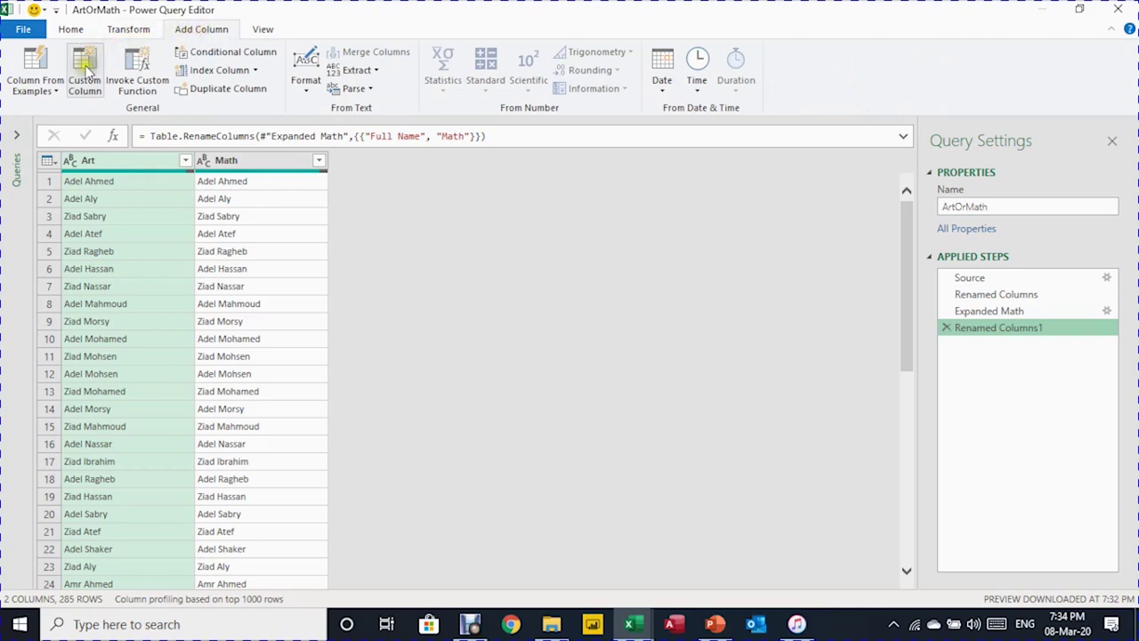
pyautogui.click(94, 92)
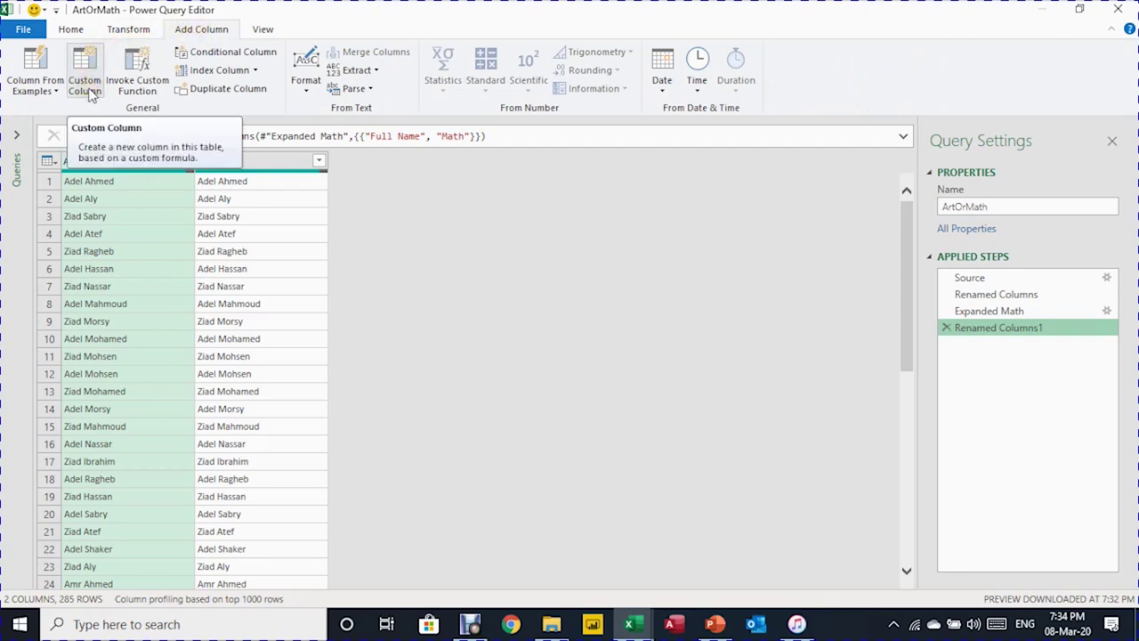
pyautogui.click(89, 93)
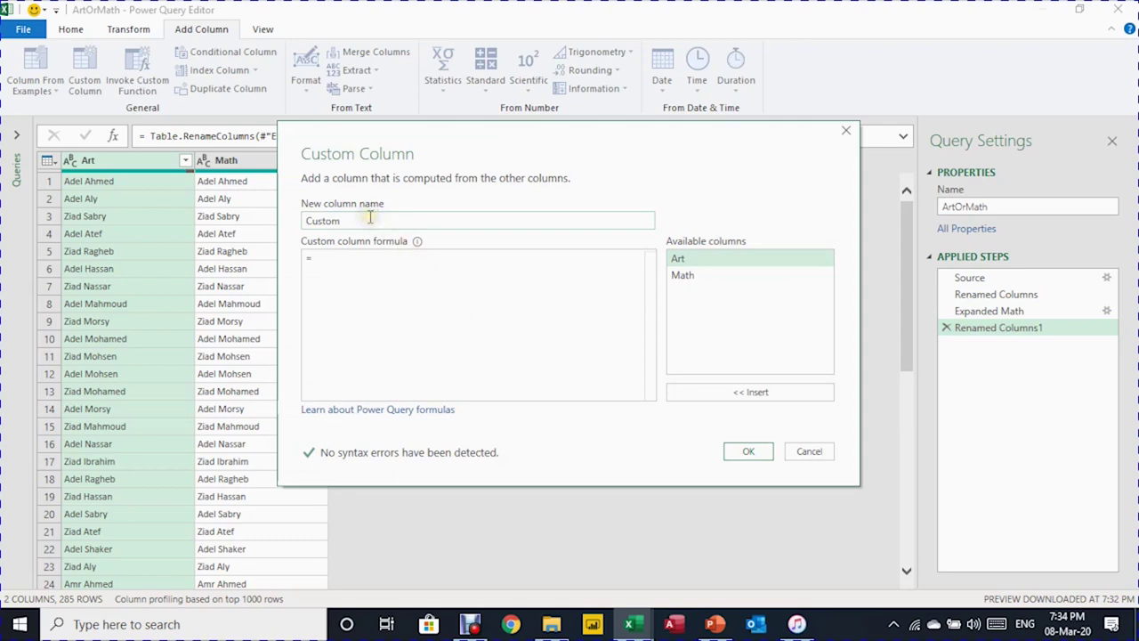
pyautogui.moveTo(345, 219); pyautogui.dragTo(271, 189)
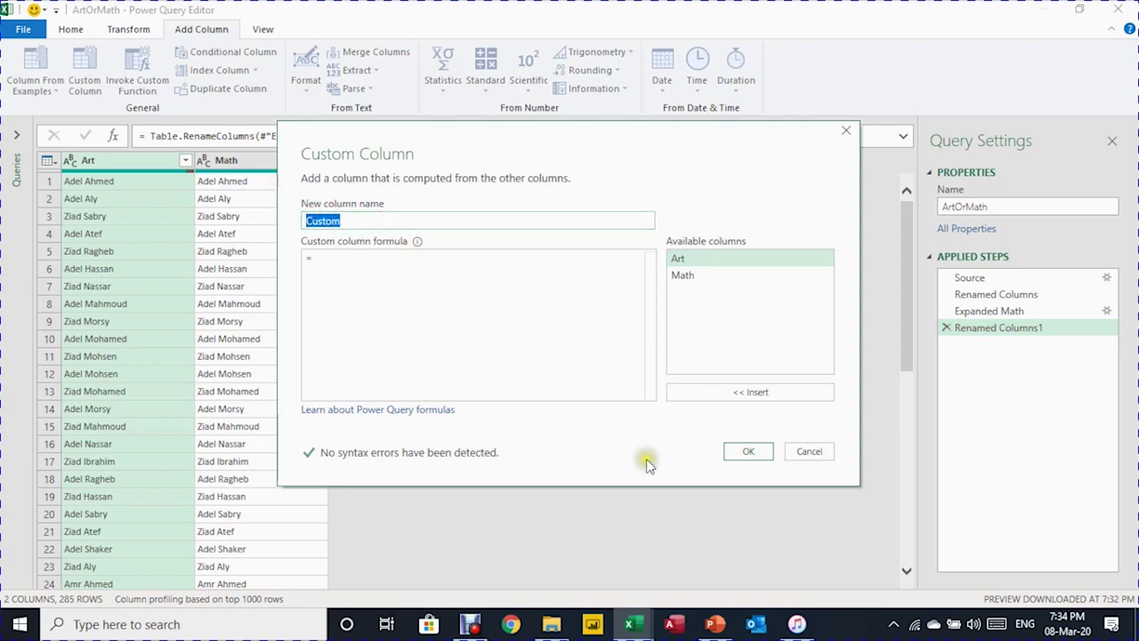
pyautogui.write('FullName')
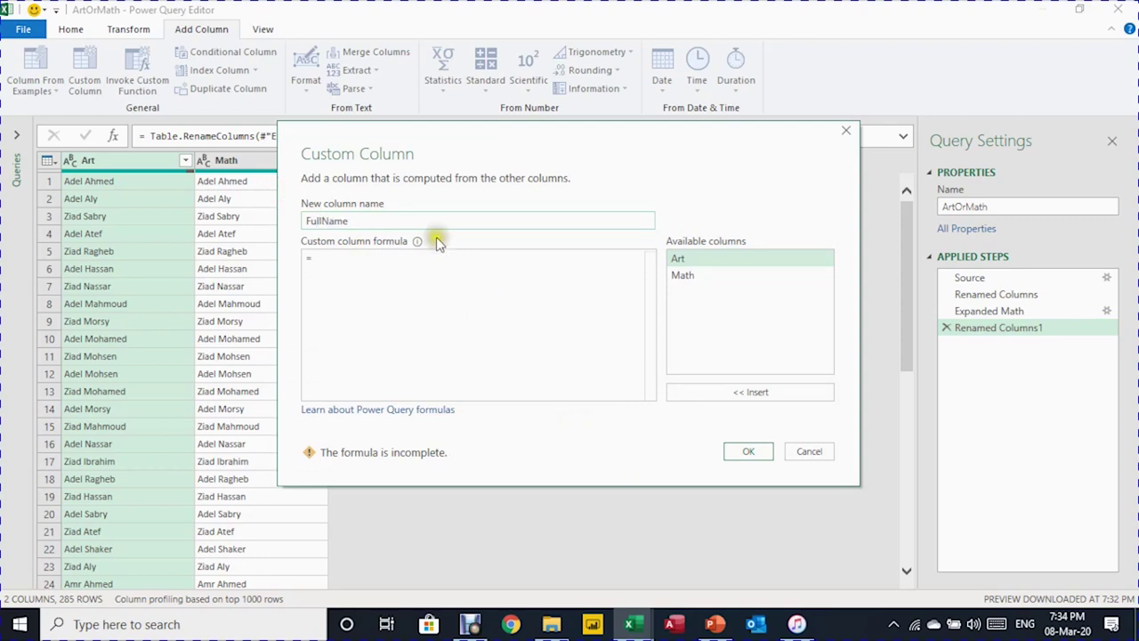
# Begin the FullName custom column formula with the condition if [Art] <> null then
pyautogui.click(327, 258)
pyautogui.moveTo(433, 139); pyautogui.dragTo(521, 186)
pyautogui.click(433, 305)
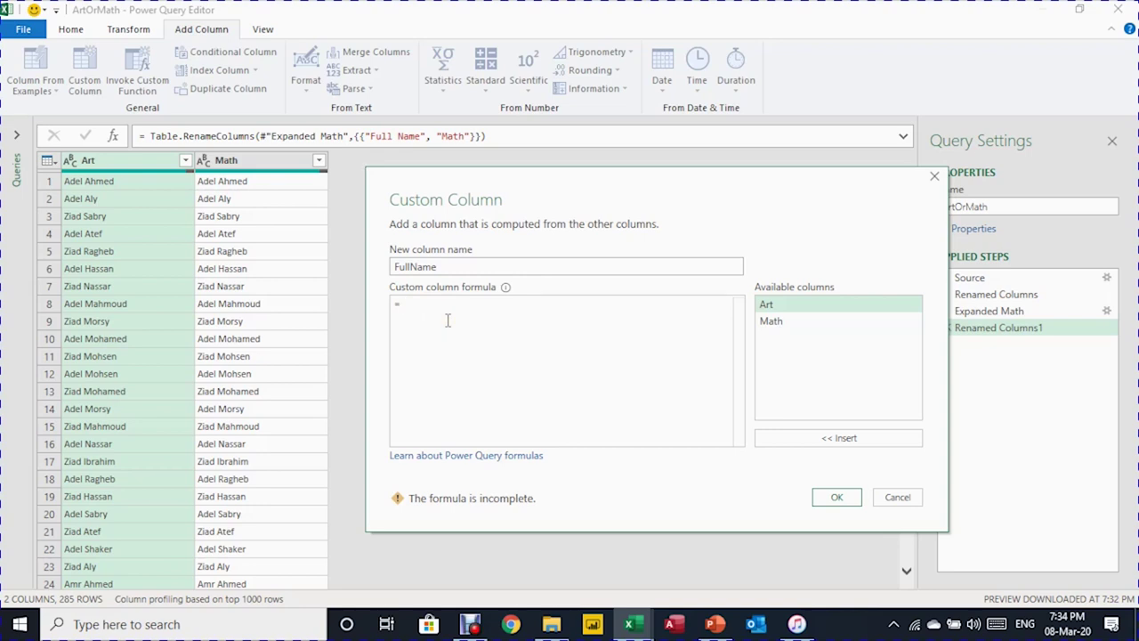
pyautogui.write('if')
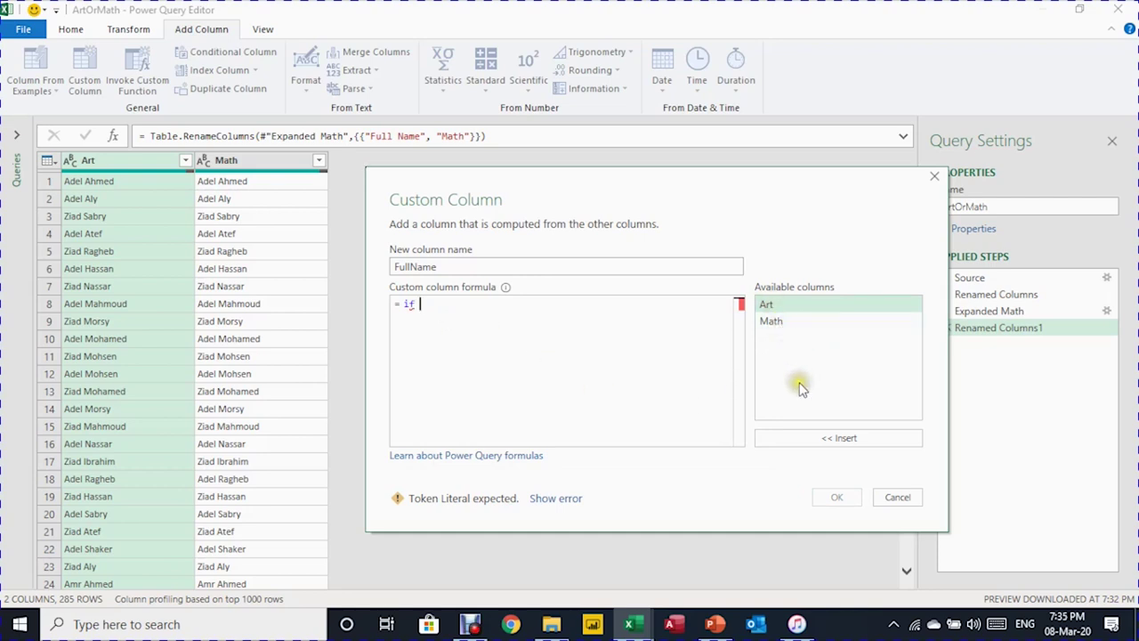
pyautogui.click(786, 307)
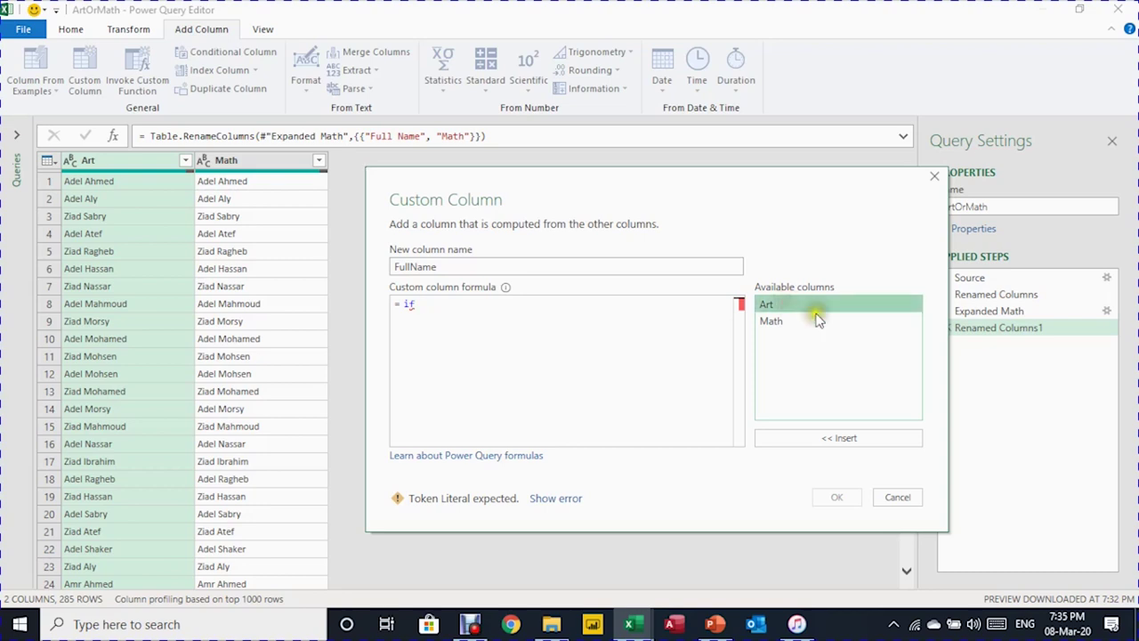
pyautogui.click(838, 439)
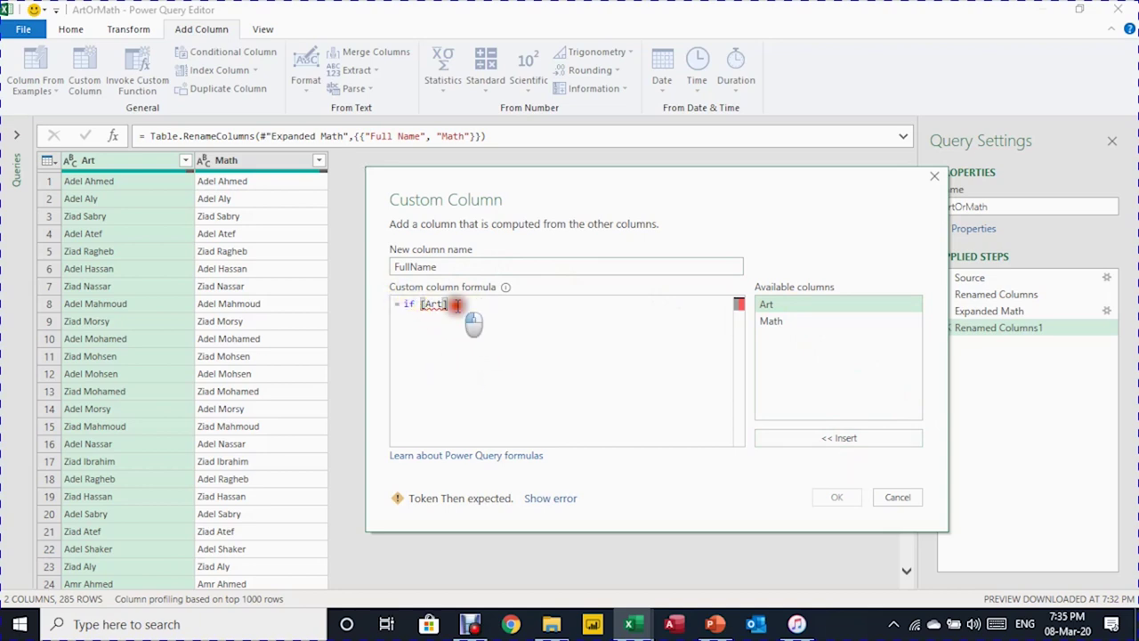
pyautogui.click(452, 304)
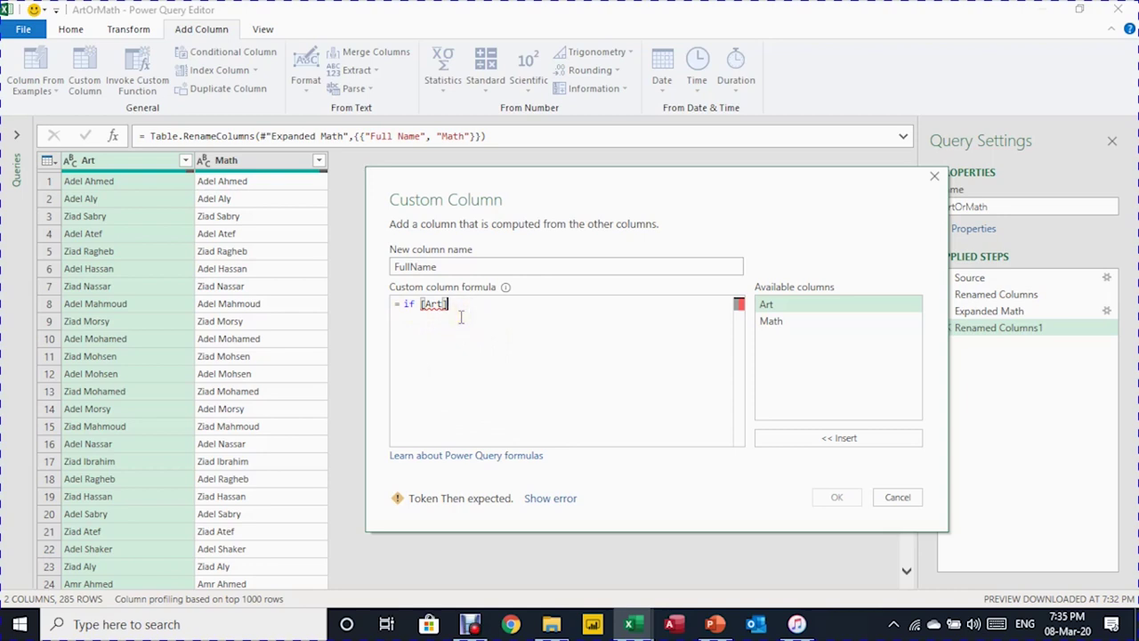
pyautogui.write('=')
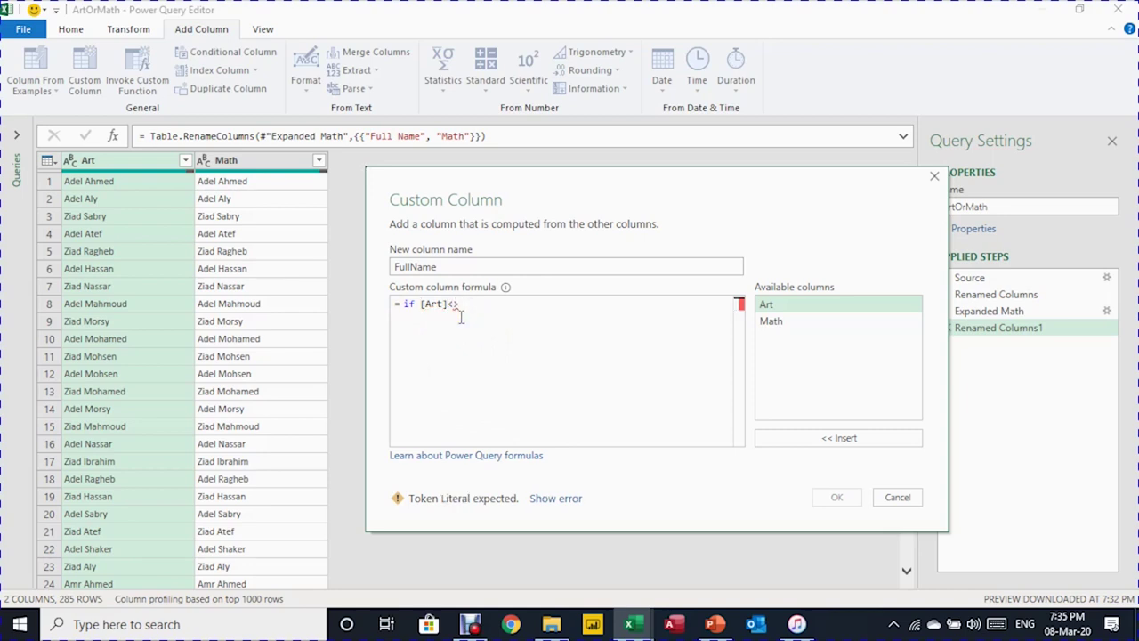
pyautogui.write(' null')
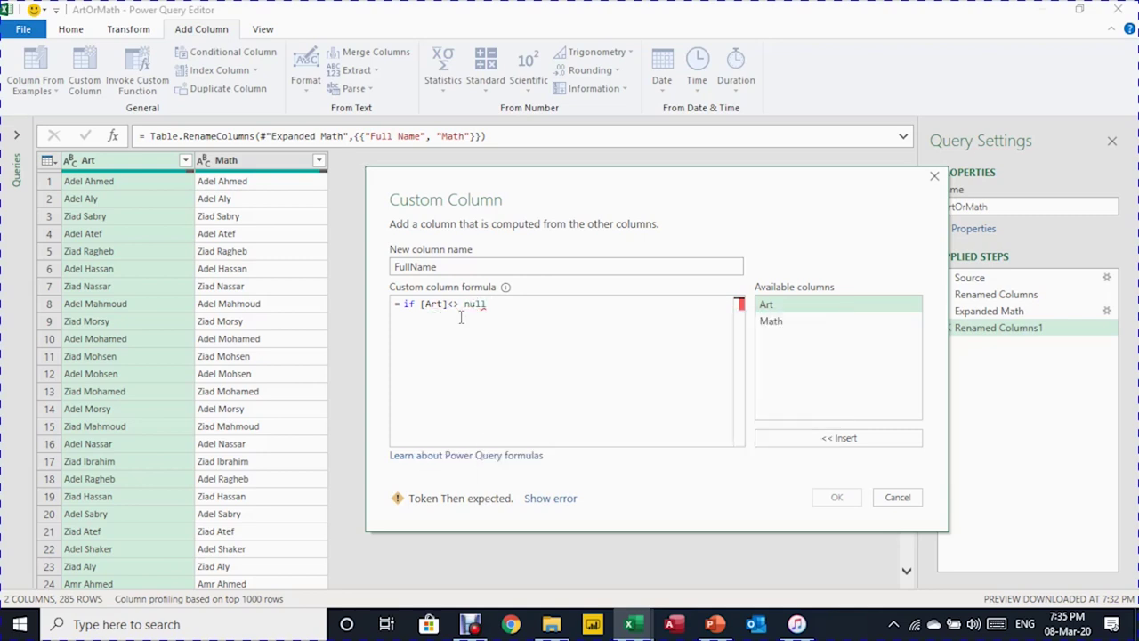
pyautogui.click(447, 305)
pyautogui.write('en')
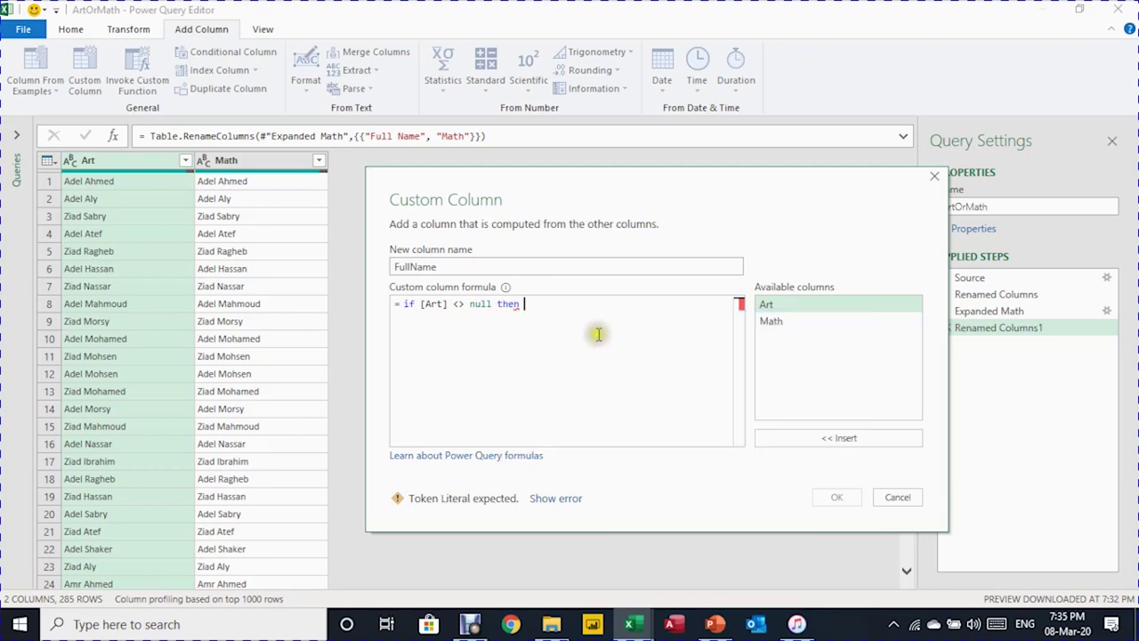
# Complete the formula with [Art] else [Math] after then, correct the spelling of else, and create the FullName column
pyautogui.doubleClick(780, 306)
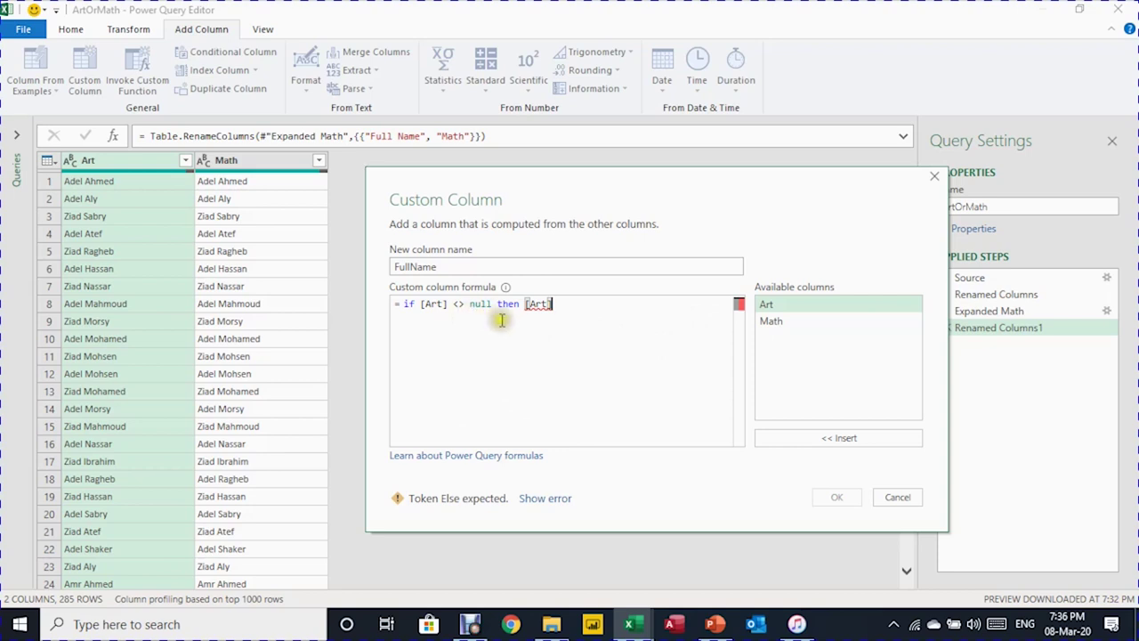
pyautogui.click(570, 306)
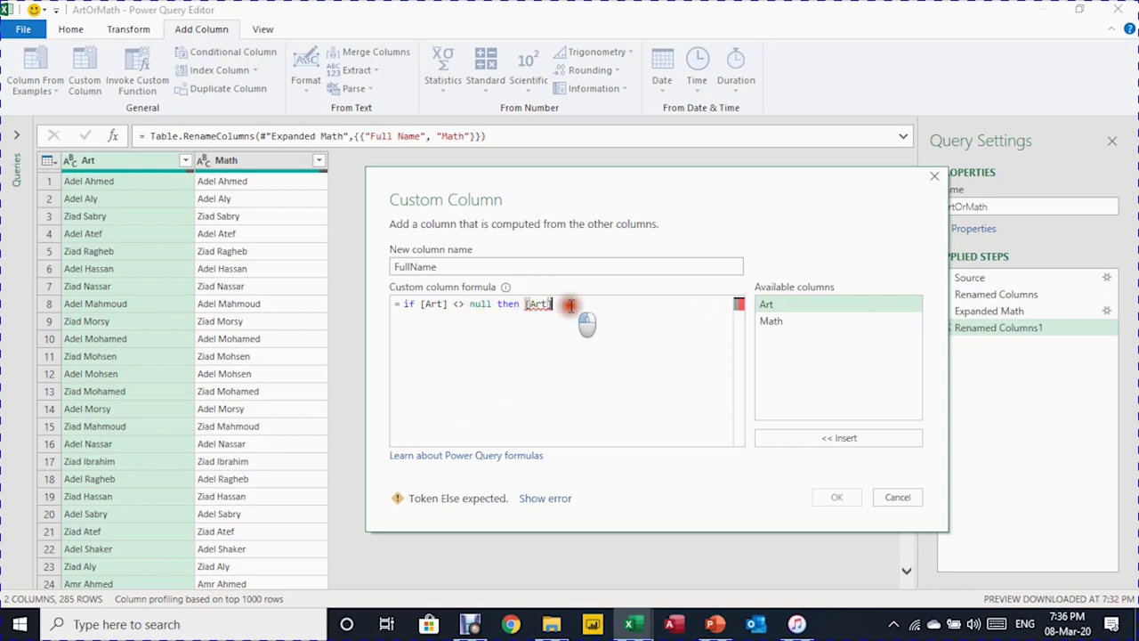
pyautogui.write('els')
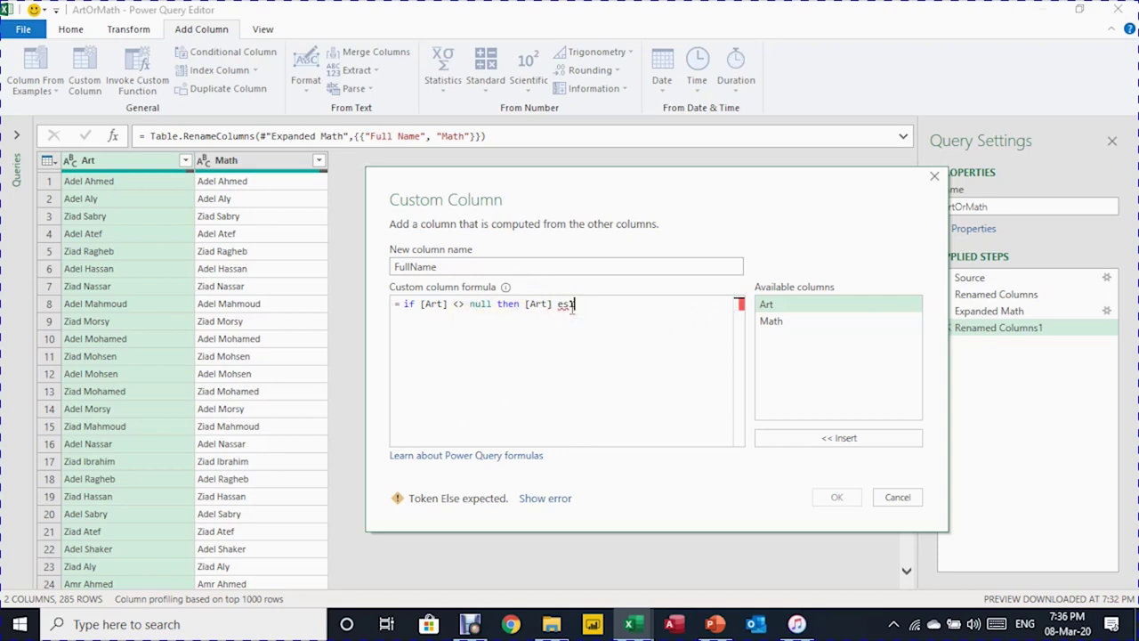
pyautogui.write('e')
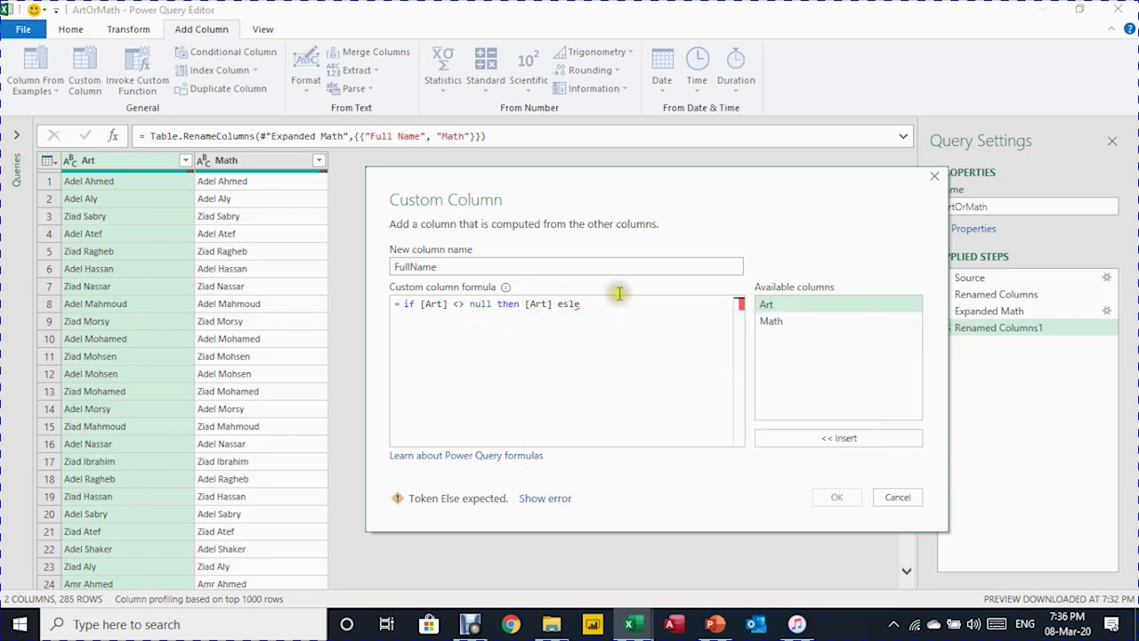
pyautogui.doubleClick(779, 323)
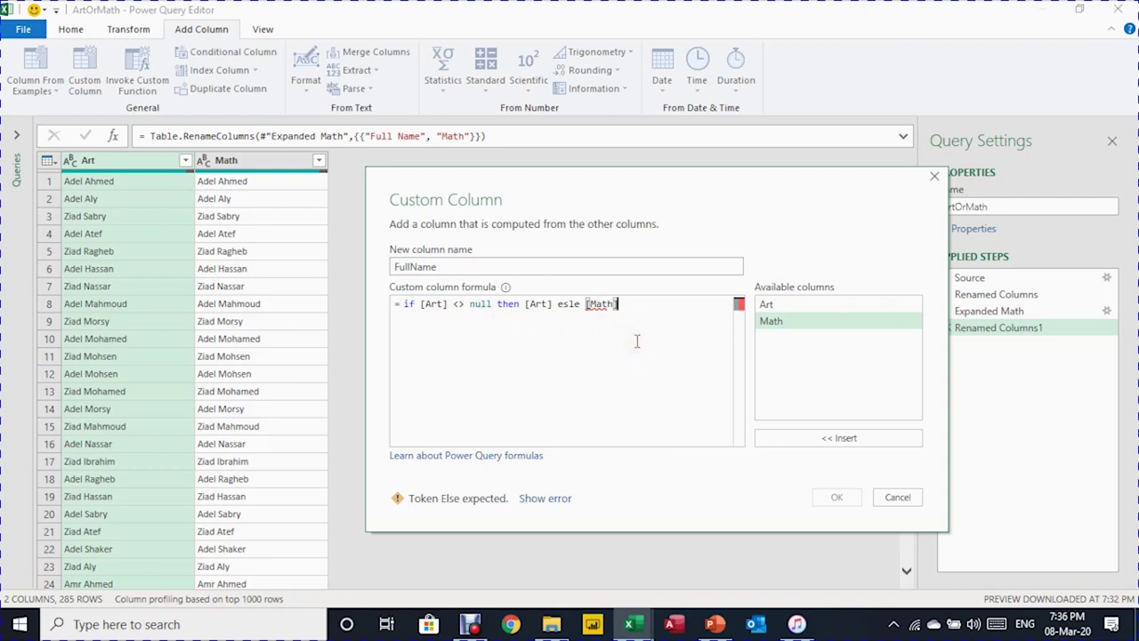
pyautogui.click(397, 502)
pyautogui.write('else')
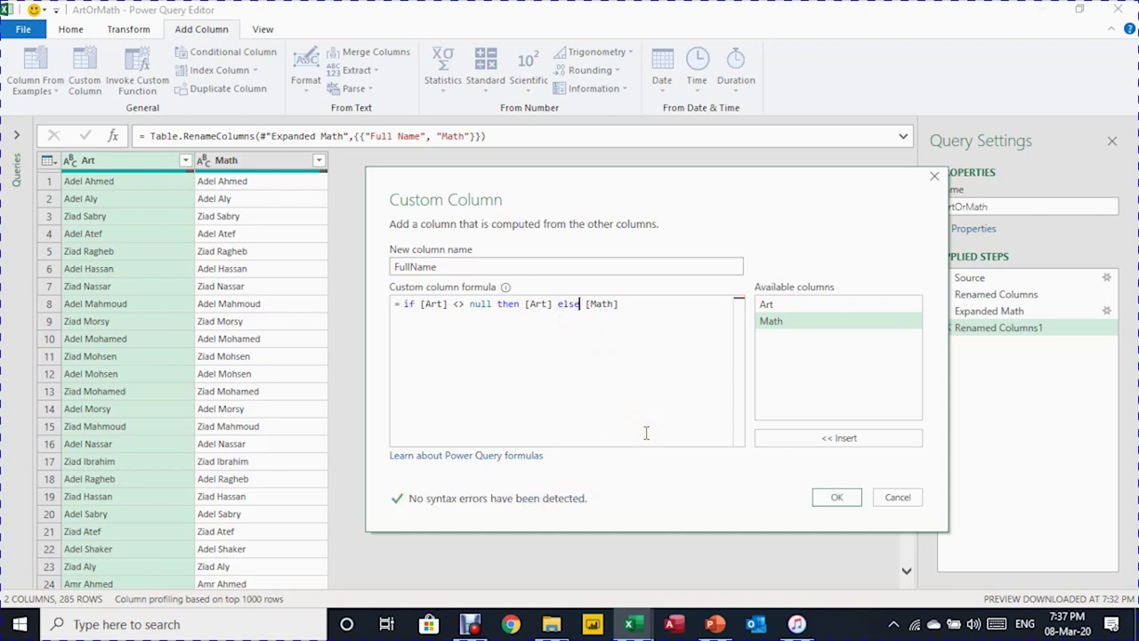
pyautogui.click(507, 369)
pyautogui.click(833, 498)
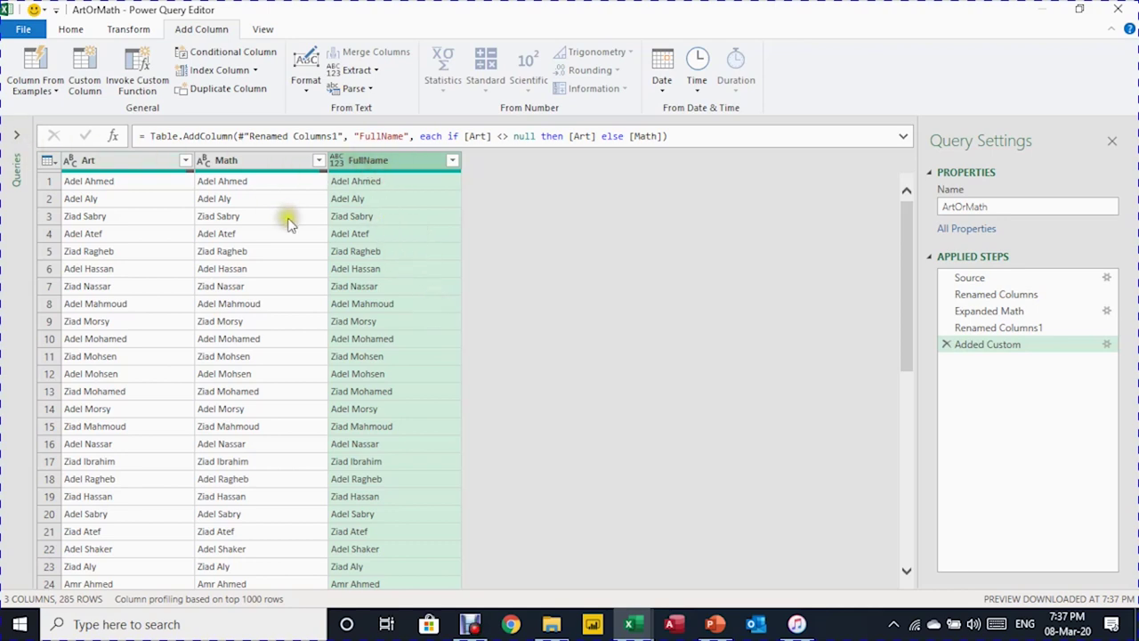
# Set the FullName column's data type to Text and remove all other columns from the query
pyautogui.click(339, 162)
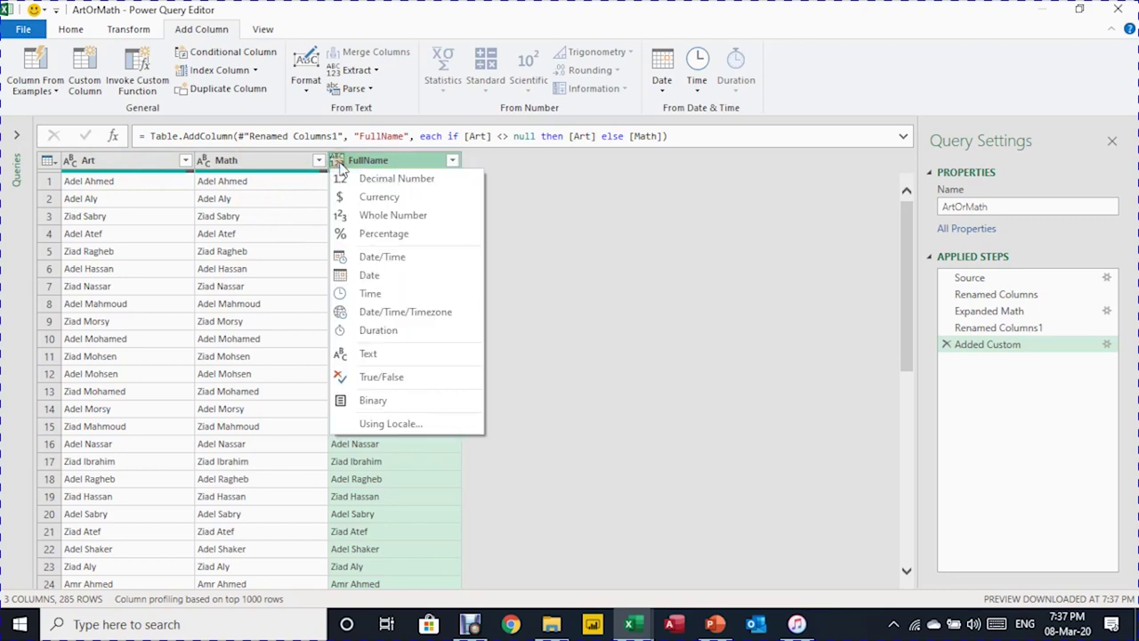
pyautogui.click(387, 352)
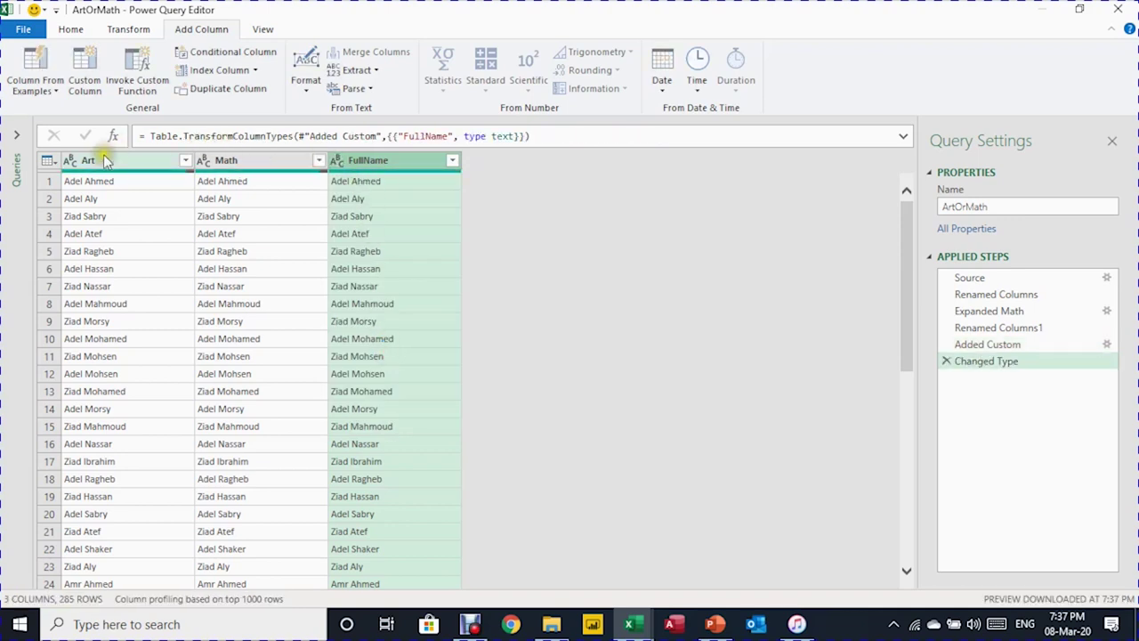
pyautogui.rightClick(374, 162)
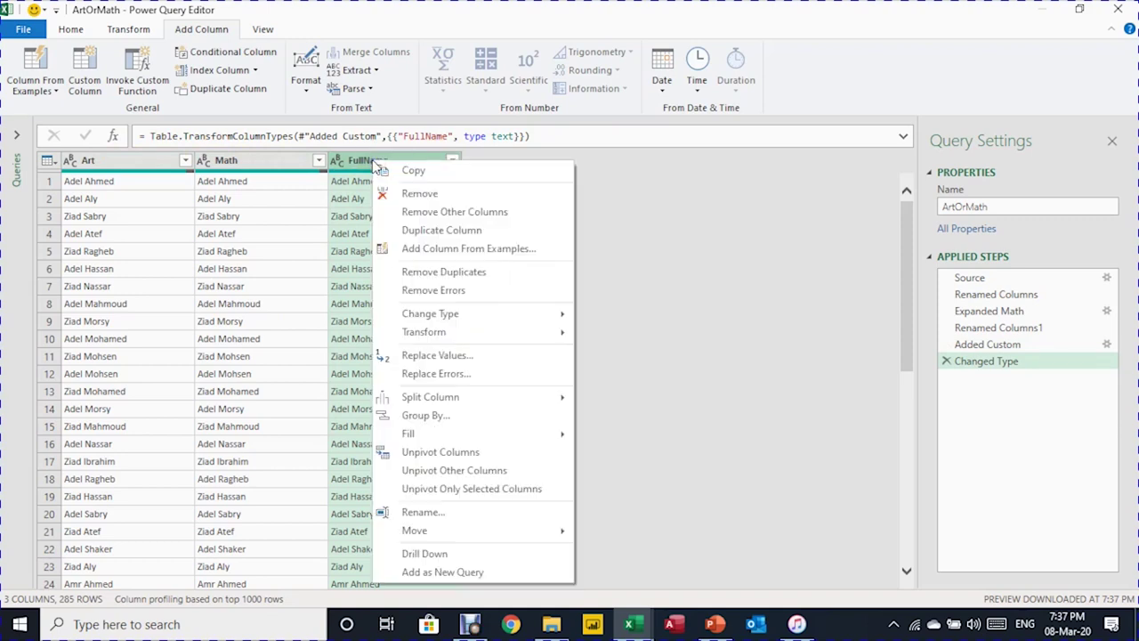
pyautogui.click(427, 212)
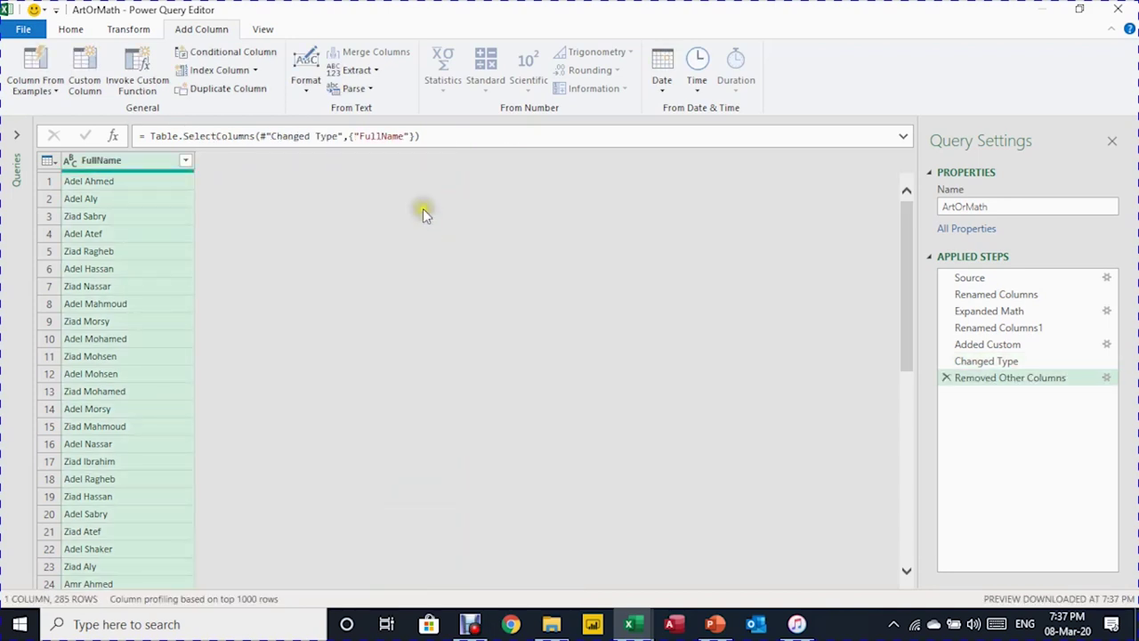
# Load the ArtOrMath query as a table into the existing Students worksheet at cell E4, under the Art or Math heading
pyautogui.click(70, 29)
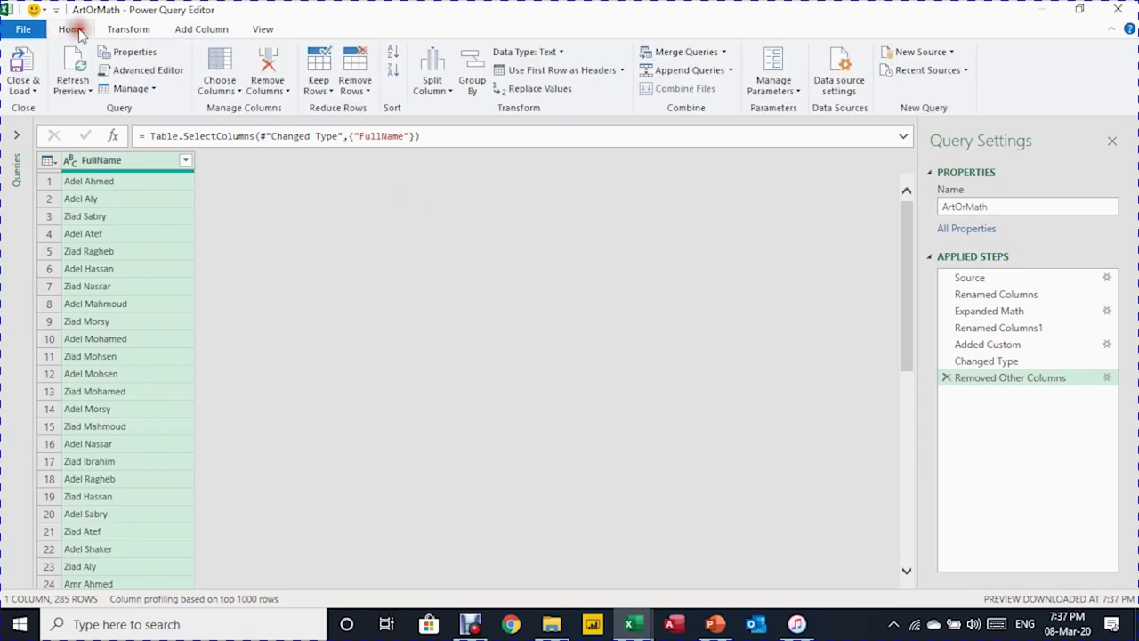
pyautogui.click(35, 89)
pyautogui.click(49, 110)
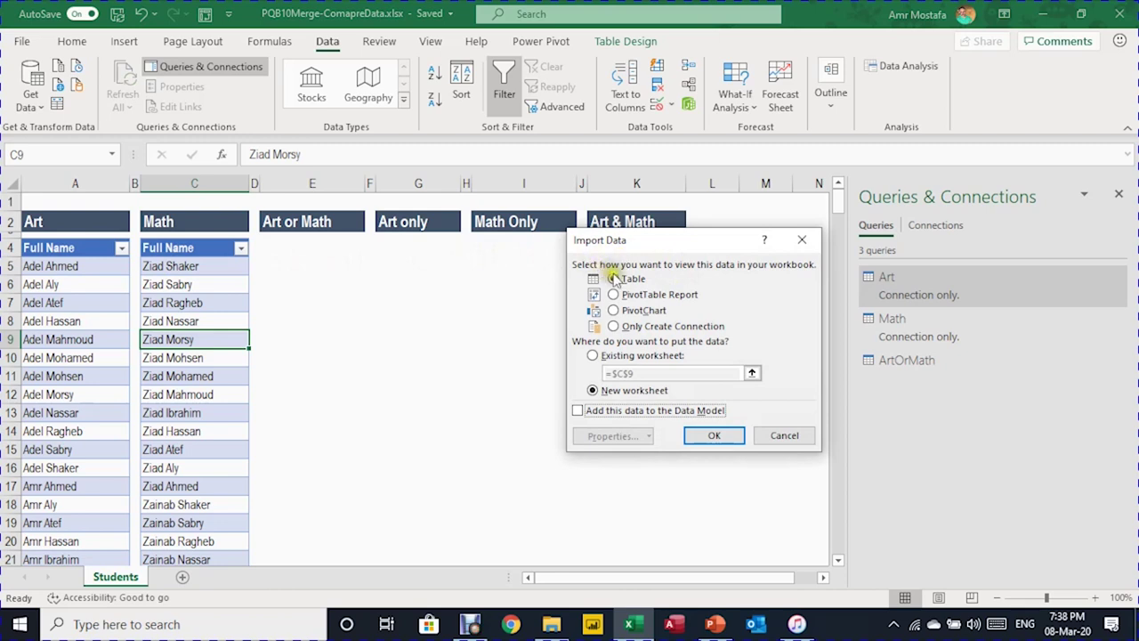
pyautogui.click(611, 357)
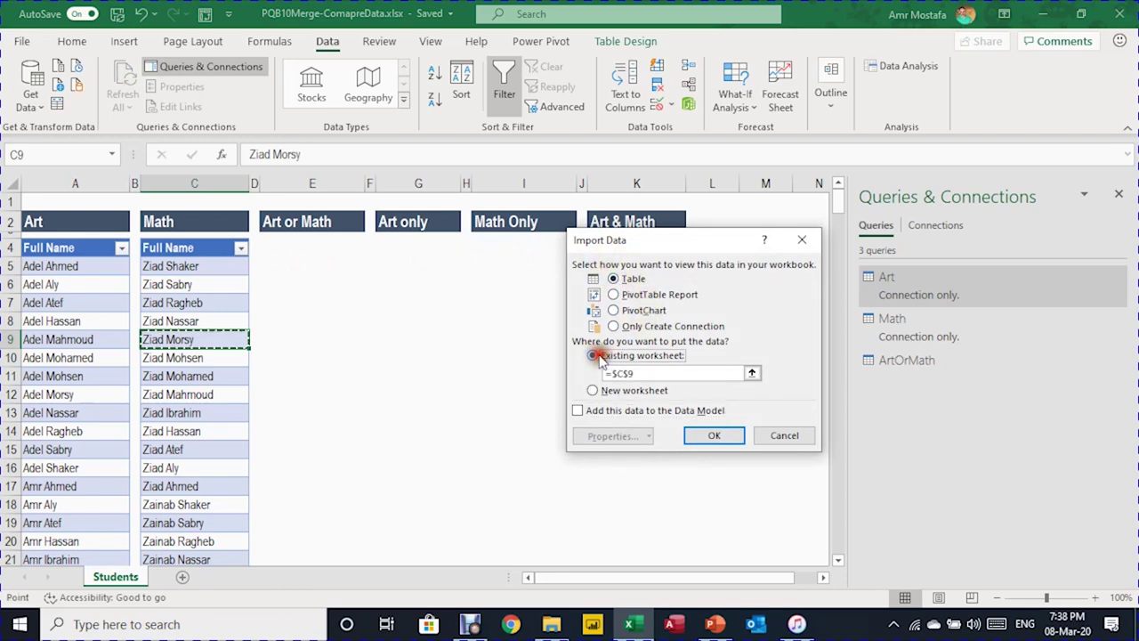
pyautogui.click(313, 250)
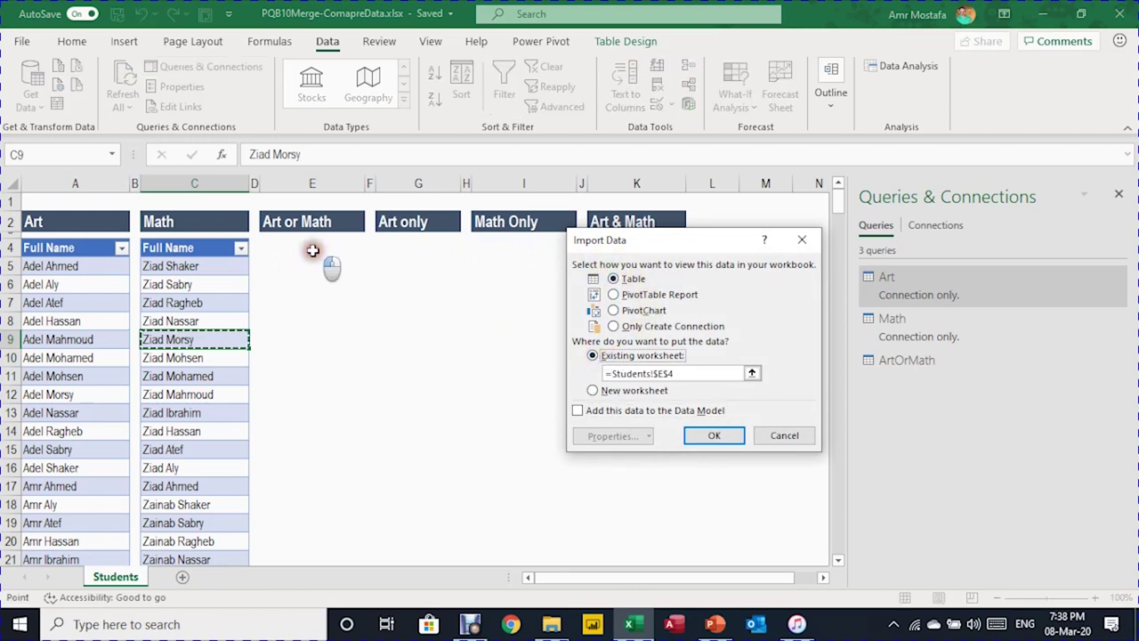
pyautogui.click(715, 436)
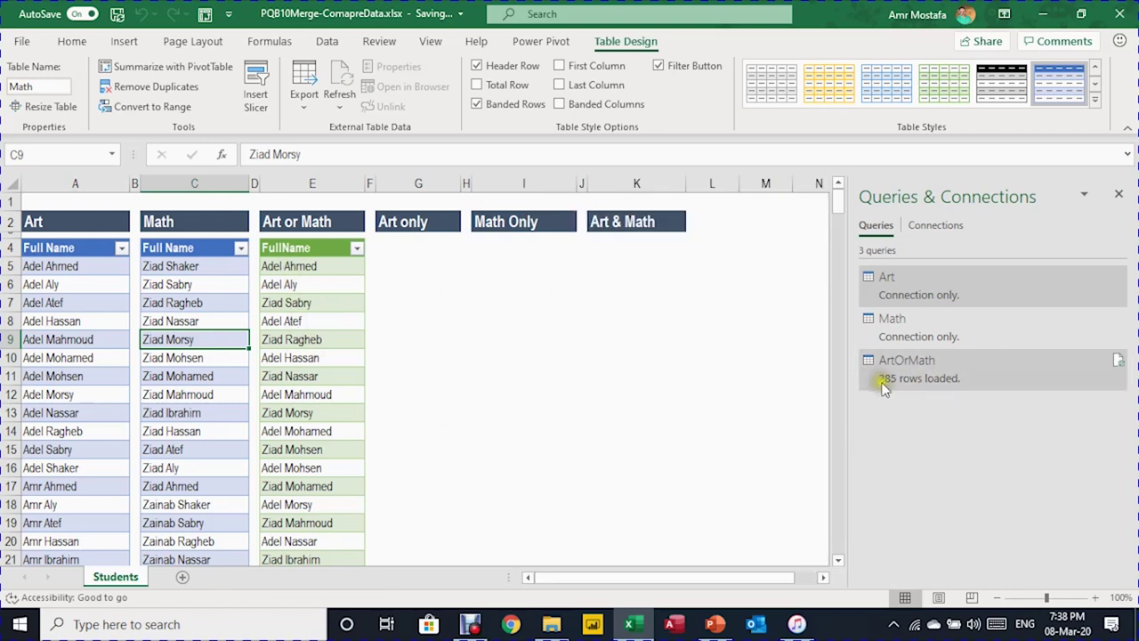
# Check the loaded row count of ArtOrMath and go through the Art or Math list to its end and back
pyautogui.moveTo(905, 391)
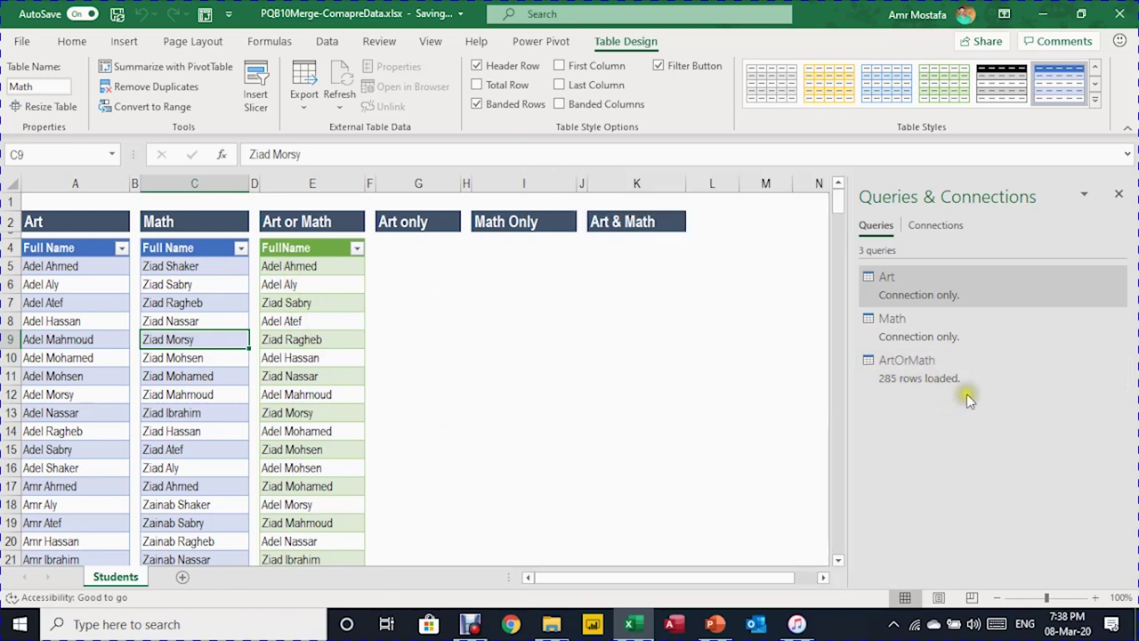
pyautogui.click(304, 266)
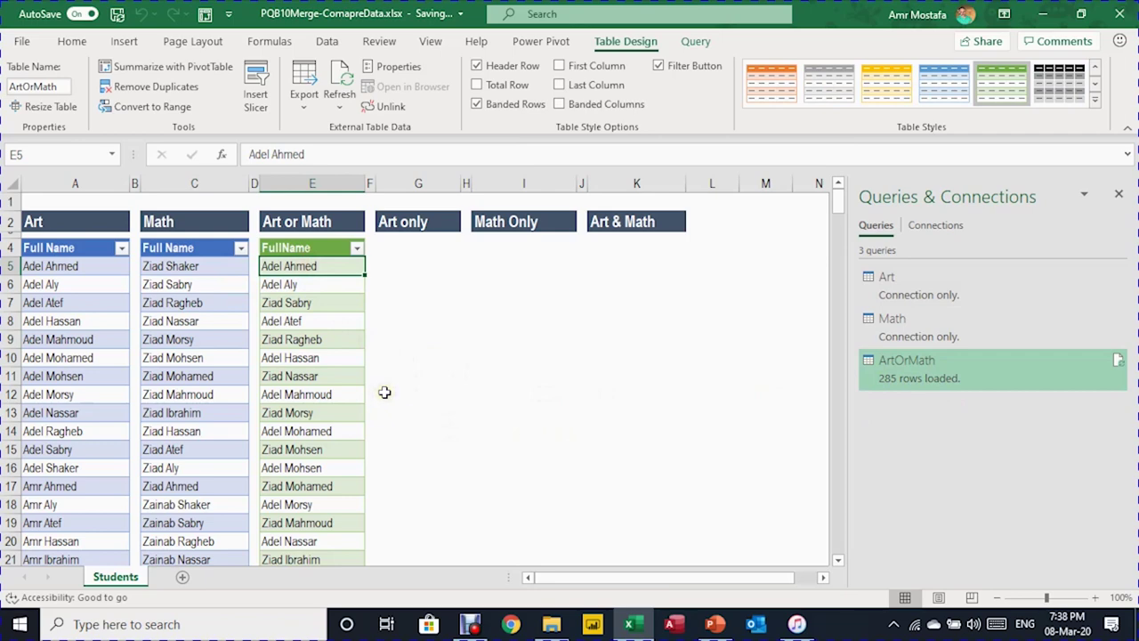
pyautogui.hotkey('ctrl', 'Down')
pyautogui.hotkey('ctrl', 'Up')
pyautogui.hotkey('ctrl', 'Up')
pyautogui.hotkey('ctrl', 'Up')
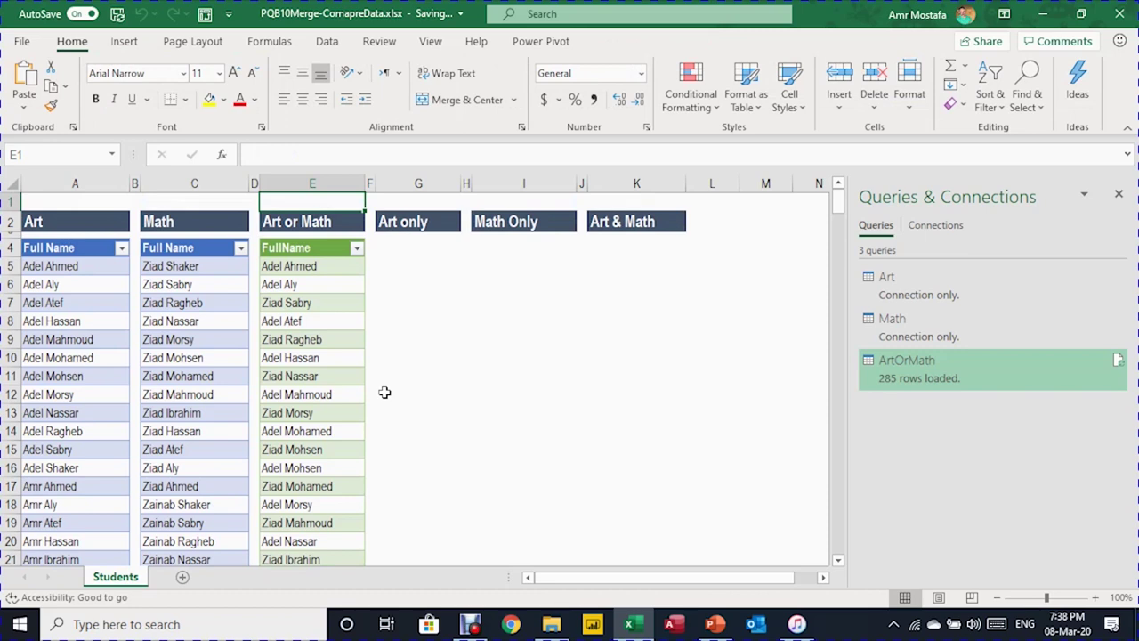
# Start a new merge query from cell G4 with Art as first table and Math as second, matching both on Full Name
pyautogui.click(431, 248)
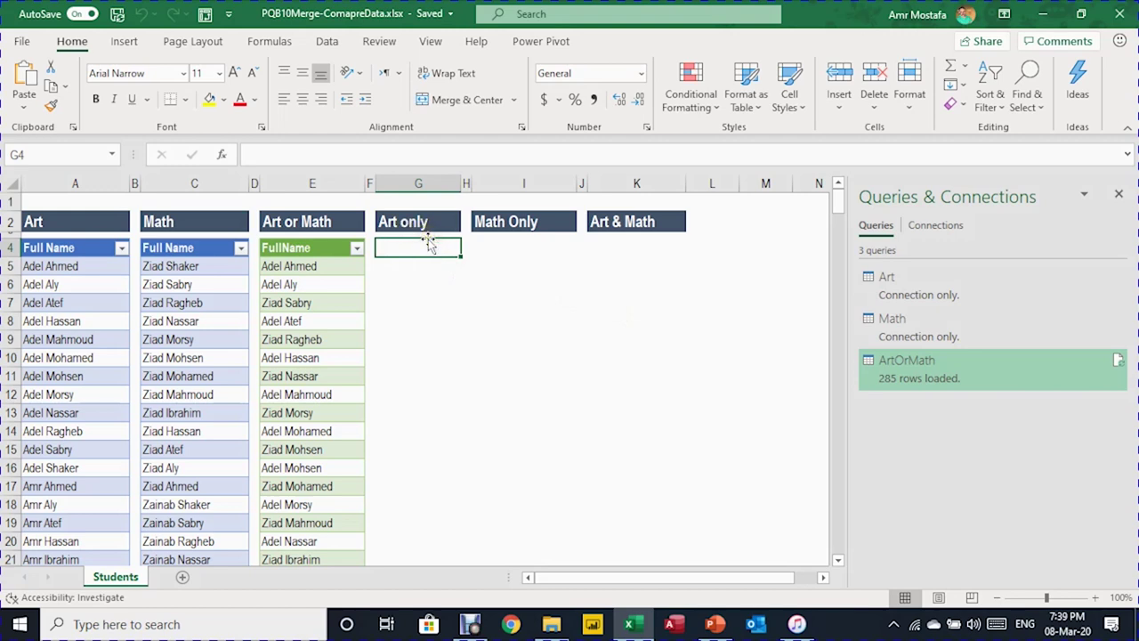
pyautogui.click(327, 42)
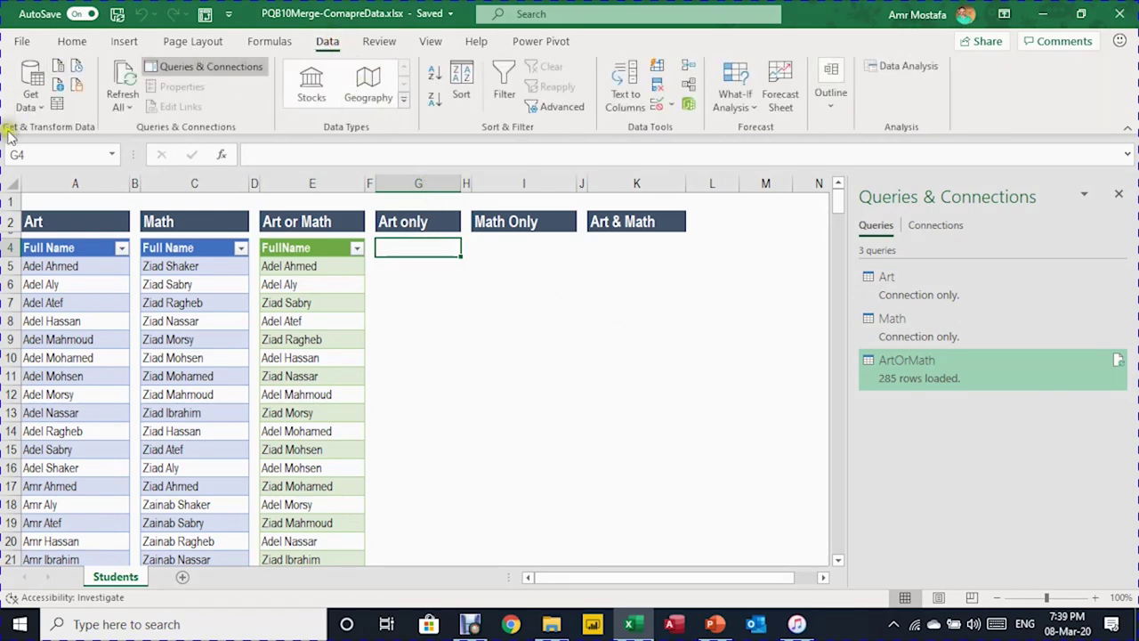
pyautogui.click(31, 96)
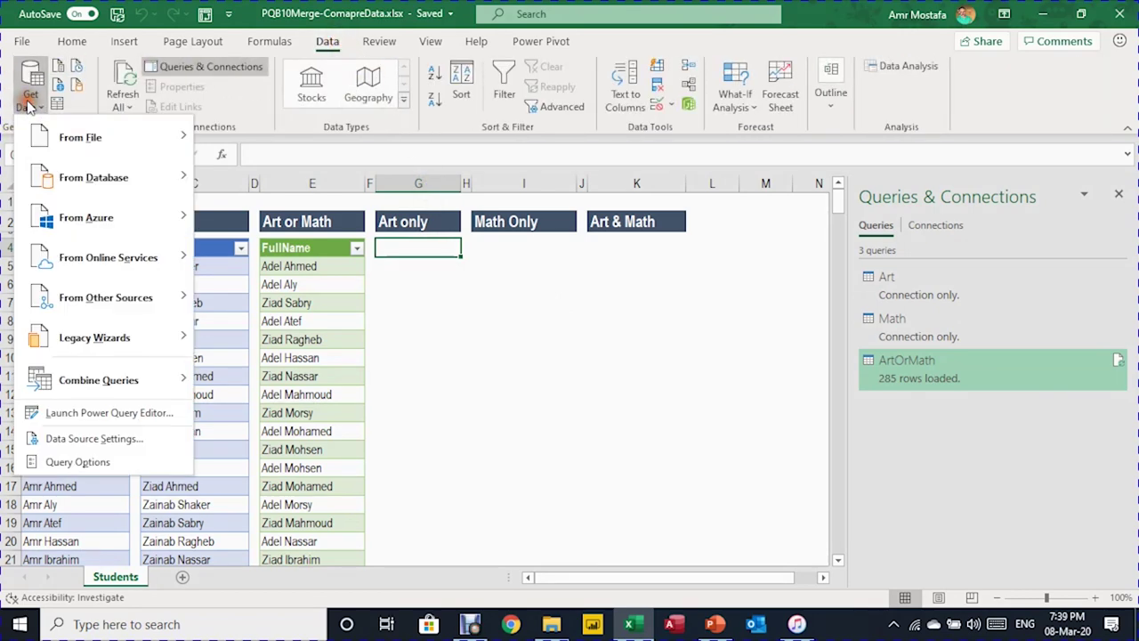
pyautogui.moveTo(149, 375)
pyautogui.click(227, 381)
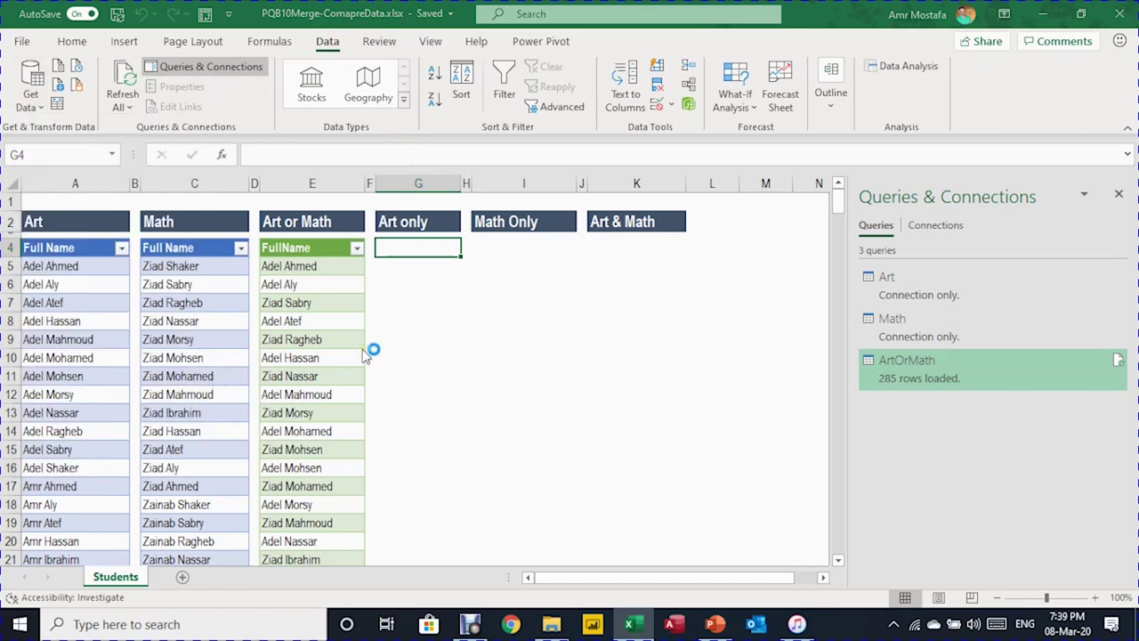
pyautogui.click(425, 131)
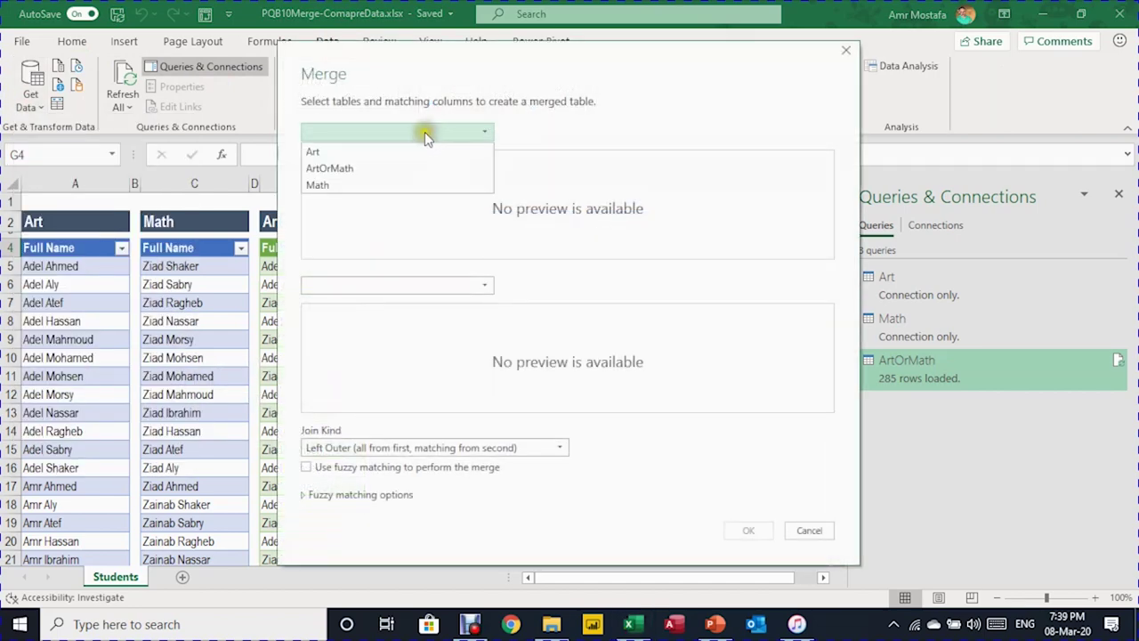
pyautogui.click(425, 153)
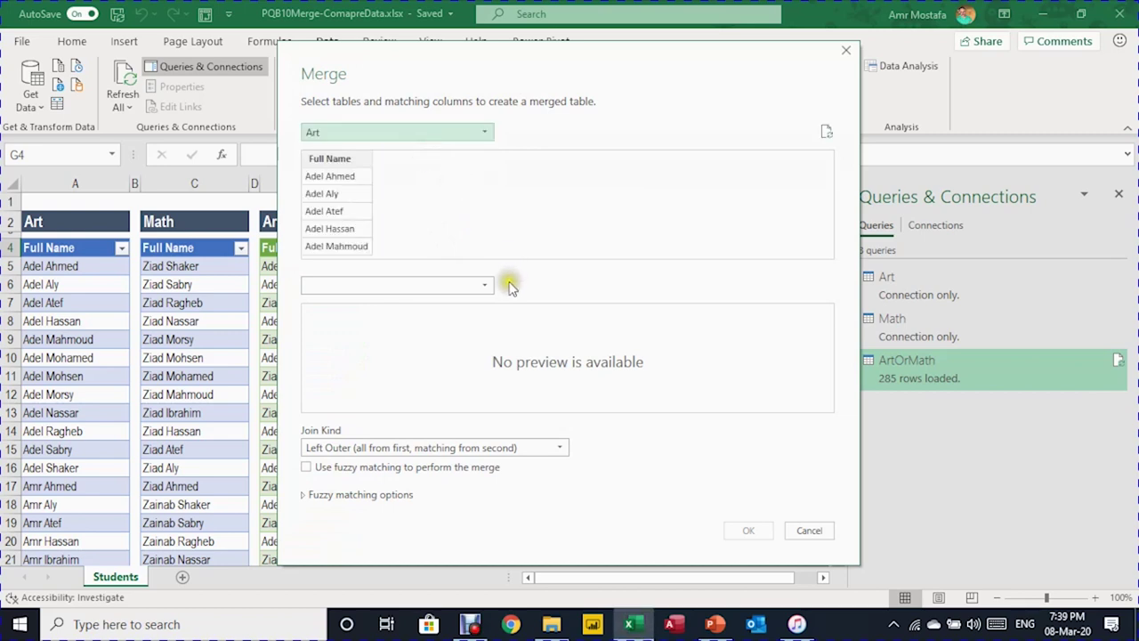
pyautogui.click(478, 285)
pyautogui.click(461, 338)
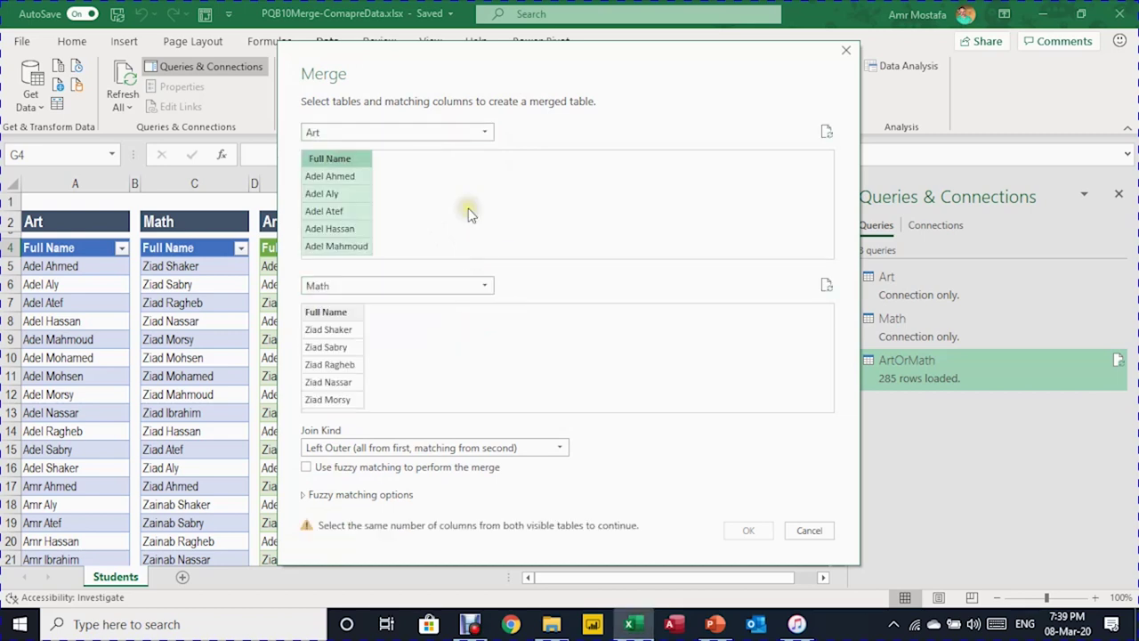
pyautogui.click(346, 309)
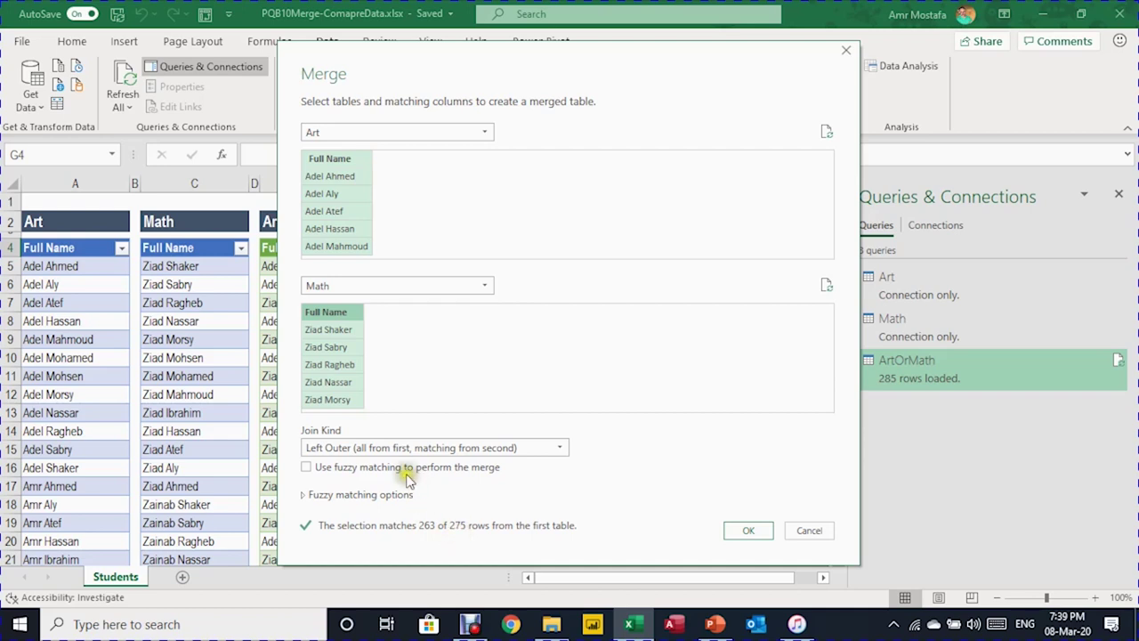
# Set the join kind to Left Anti (rows only in first), create the merge and name the query ArtOnly
pyautogui.click(370, 449)
pyautogui.click(370, 448)
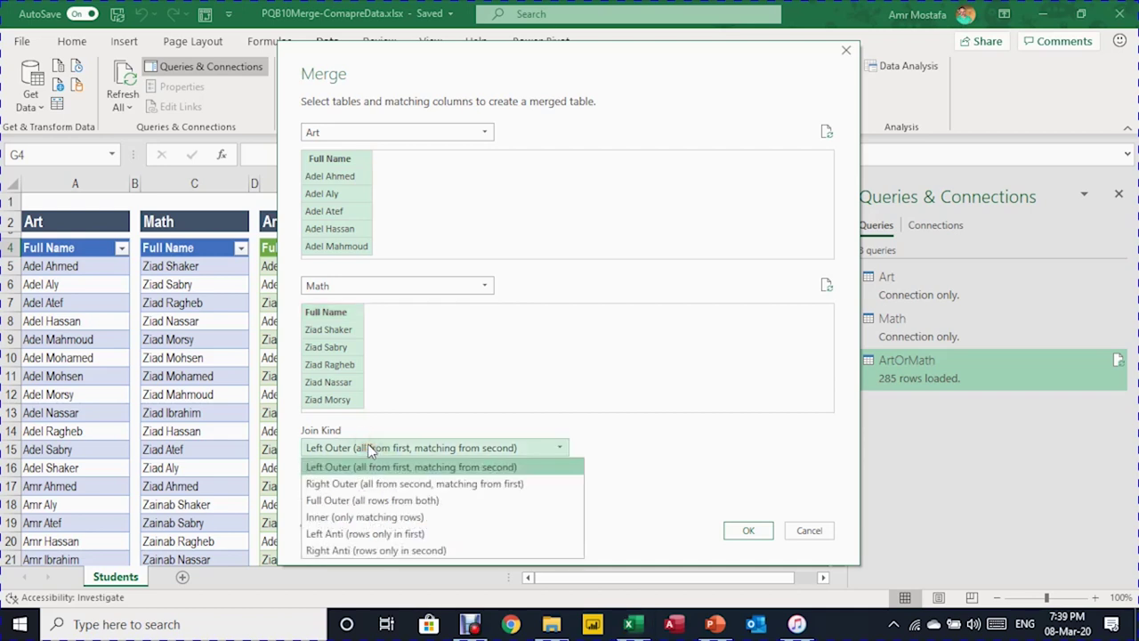
pyautogui.click(397, 537)
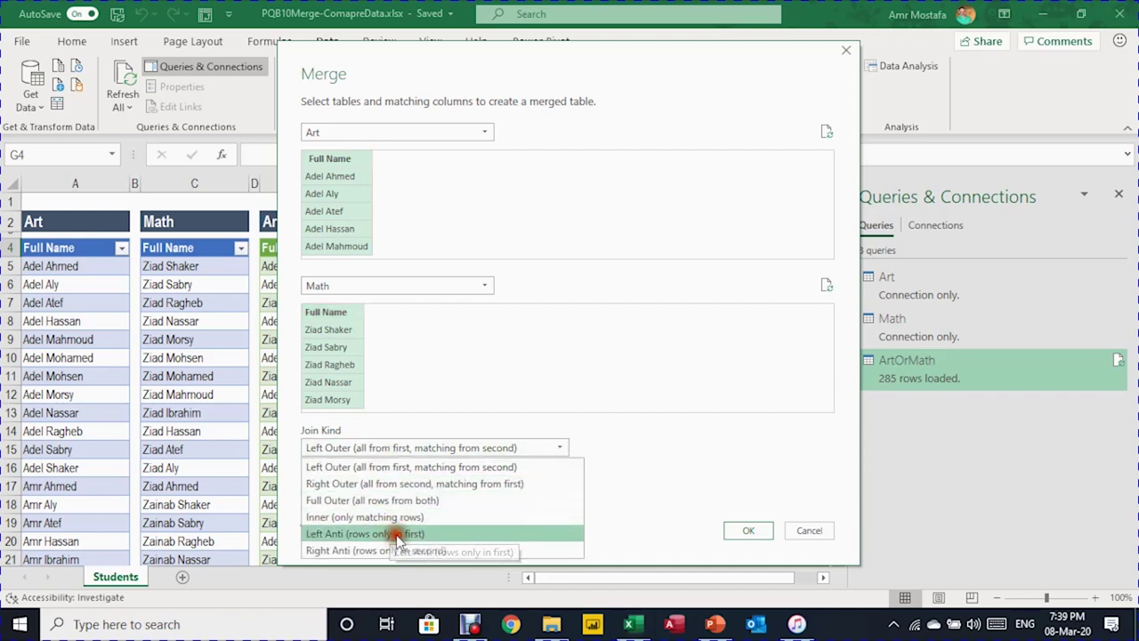
pyautogui.click(743, 530)
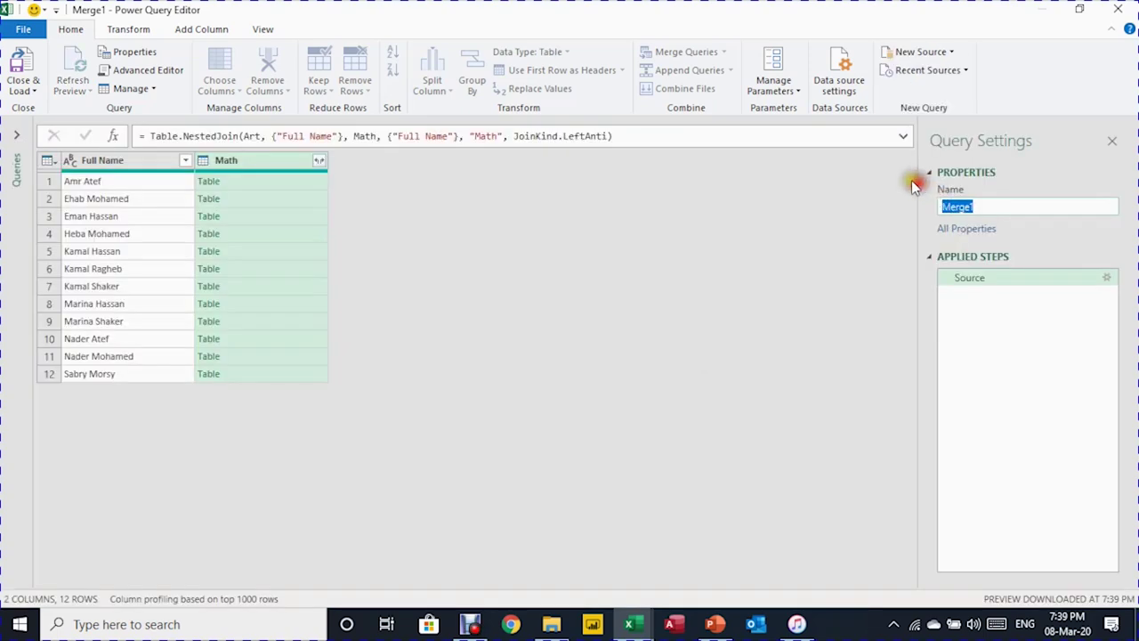
pyautogui.write('ArtOnly')
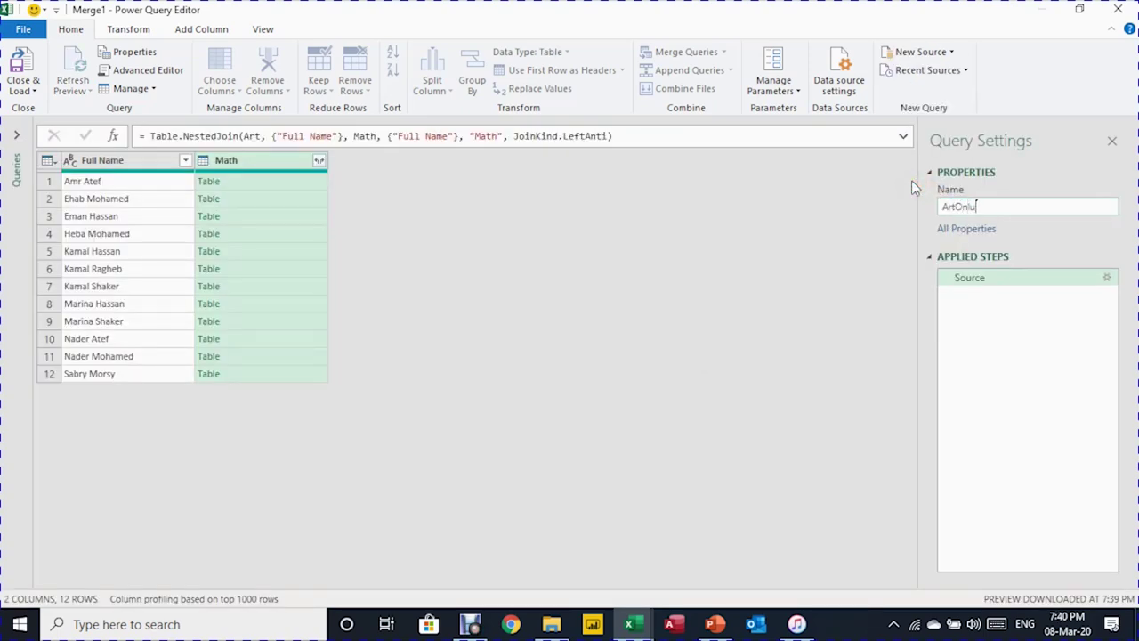
pyautogui.press('Return')
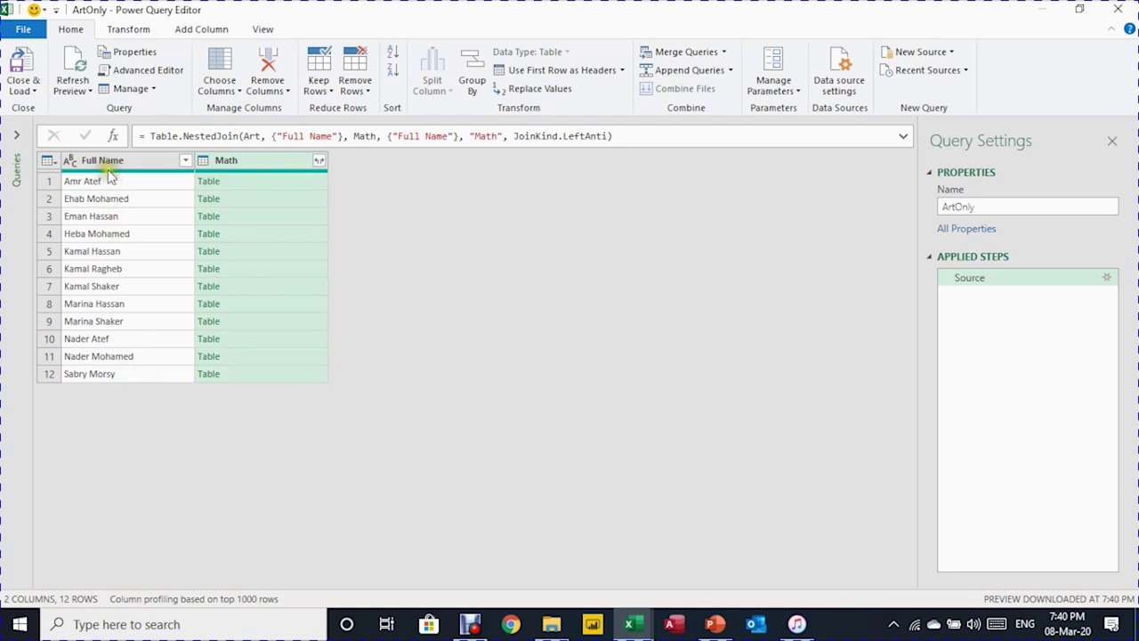
# Preview the nested Math tables in the first five rows and remove the Math column from ArtOnly
pyautogui.click(236, 181)
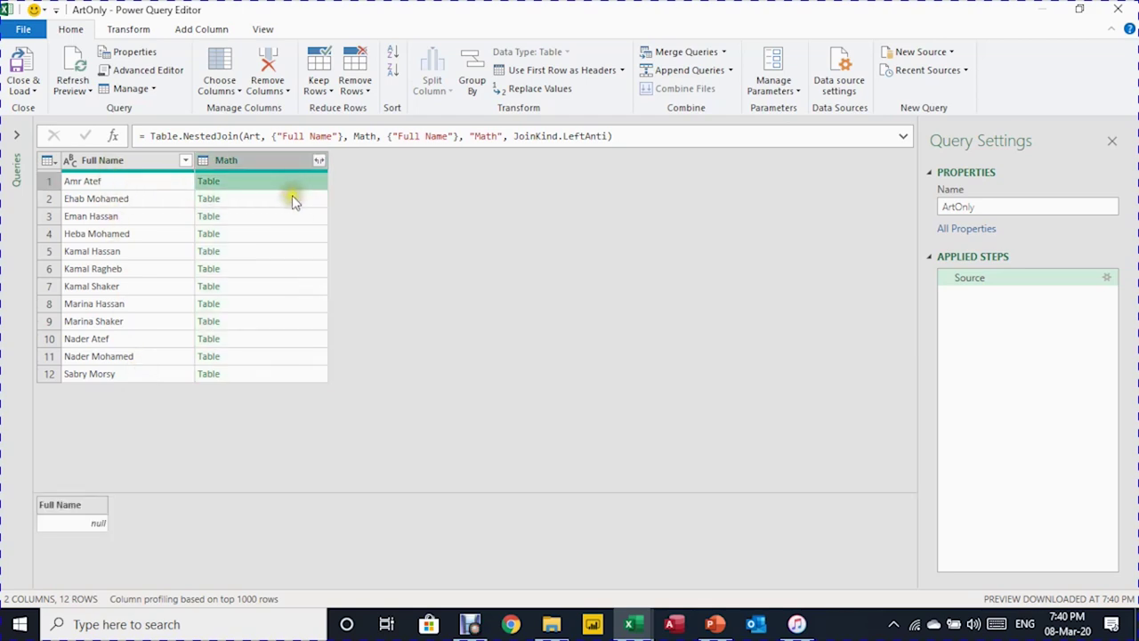
pyautogui.click(293, 199)
pyautogui.click(298, 216)
pyautogui.click(298, 233)
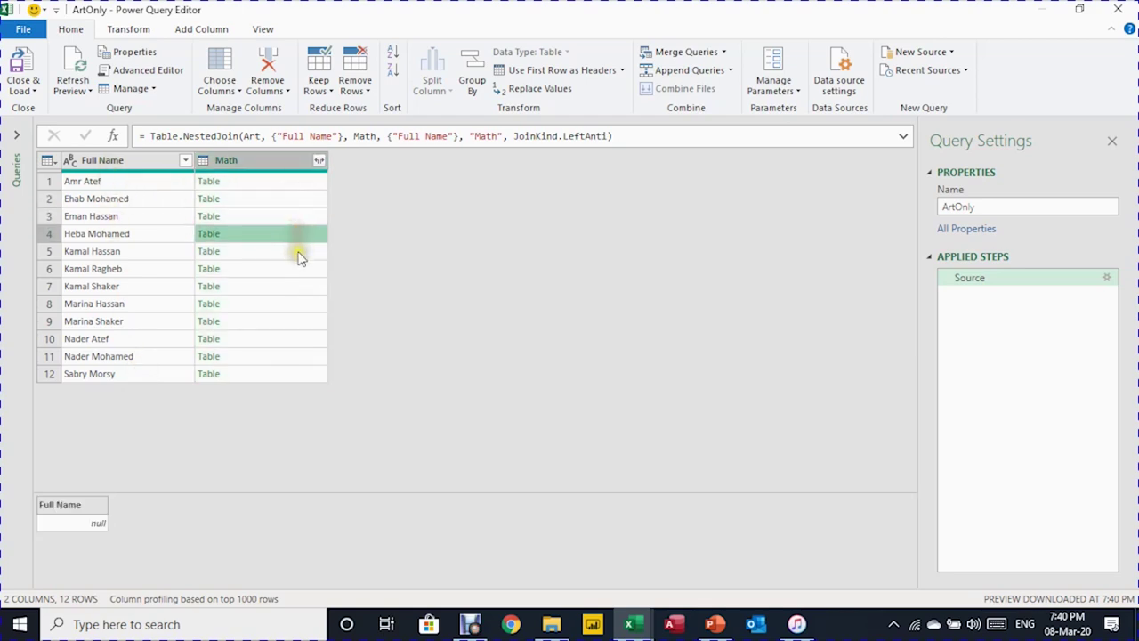
pyautogui.click(297, 251)
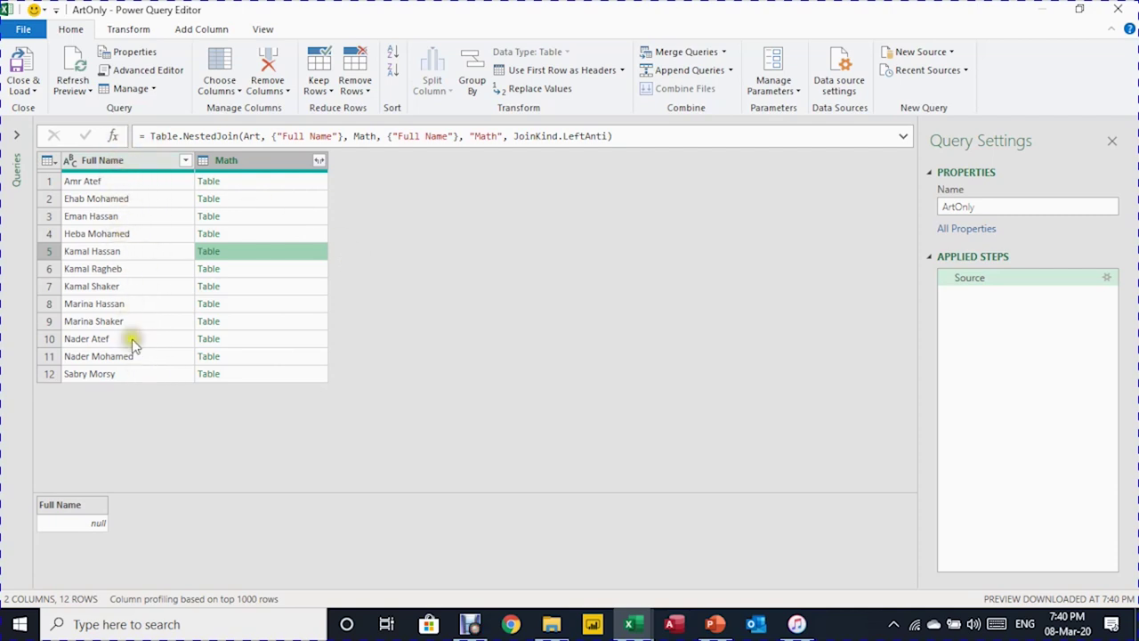
pyautogui.click(258, 165)
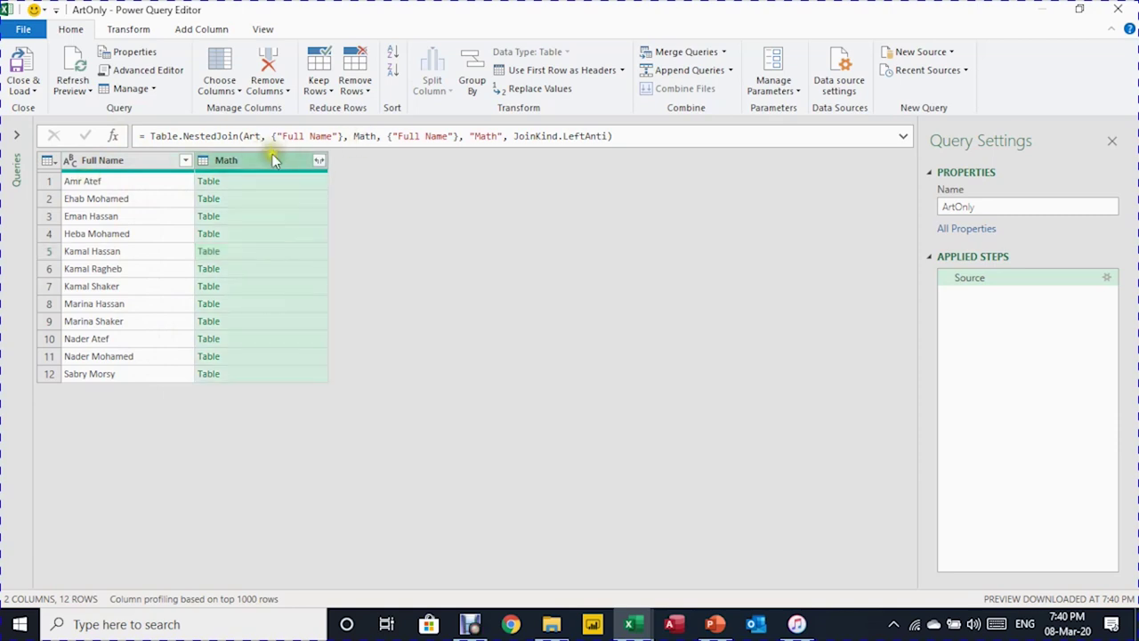
pyautogui.click(269, 73)
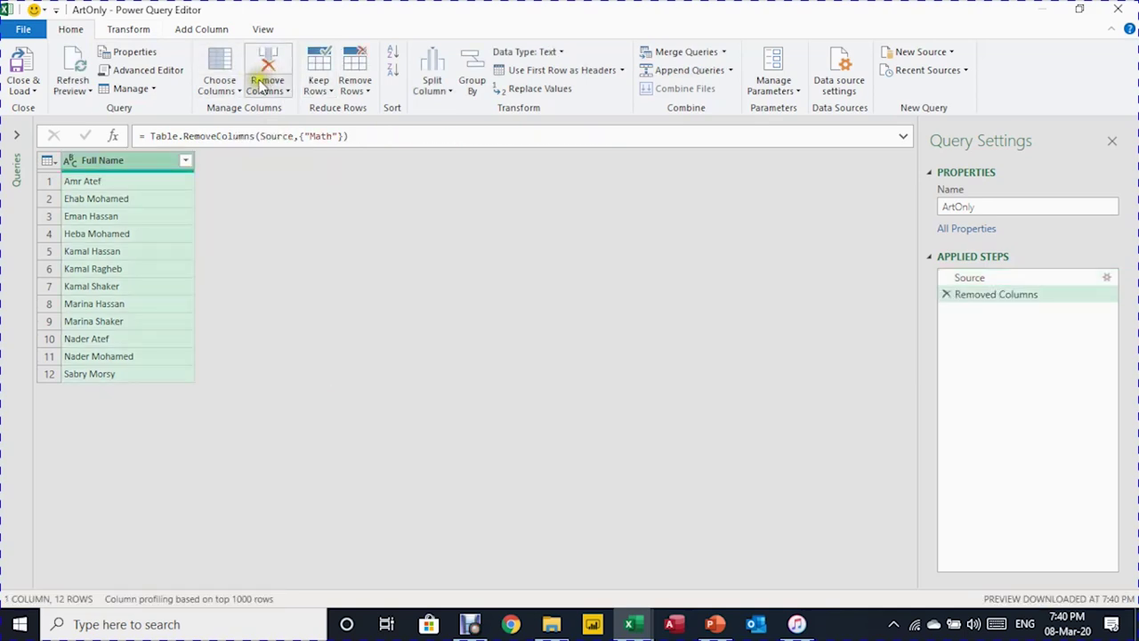
# Load the ArtOnly query as a table into the existing Students worksheet at cell G4, under the Art only heading
pyautogui.click(32, 91)
pyautogui.click(54, 128)
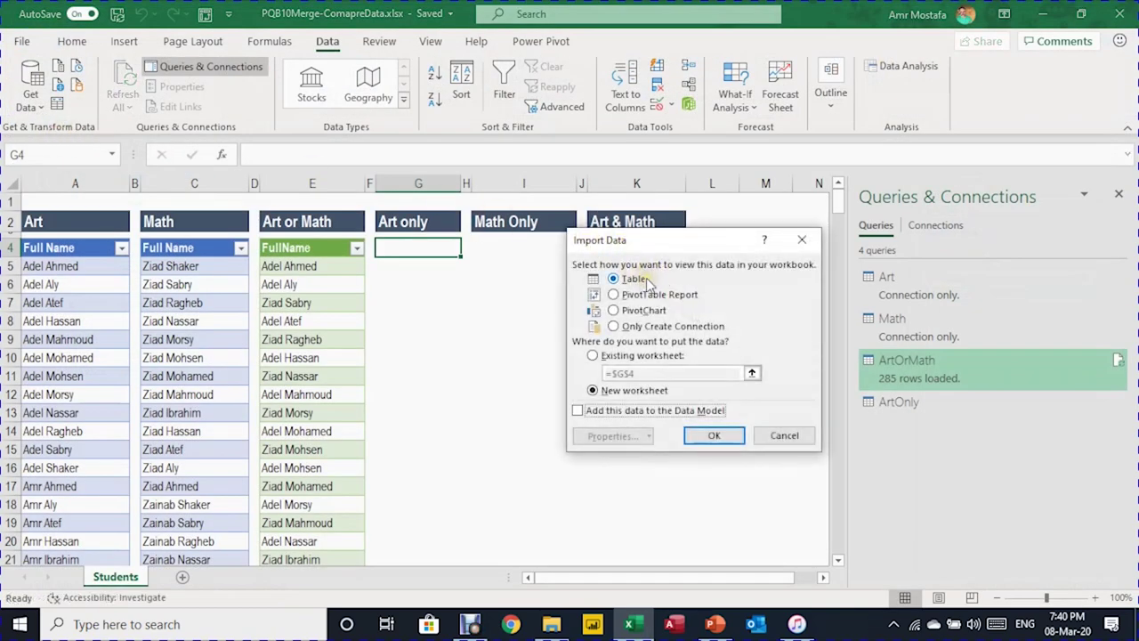
pyautogui.click(614, 356)
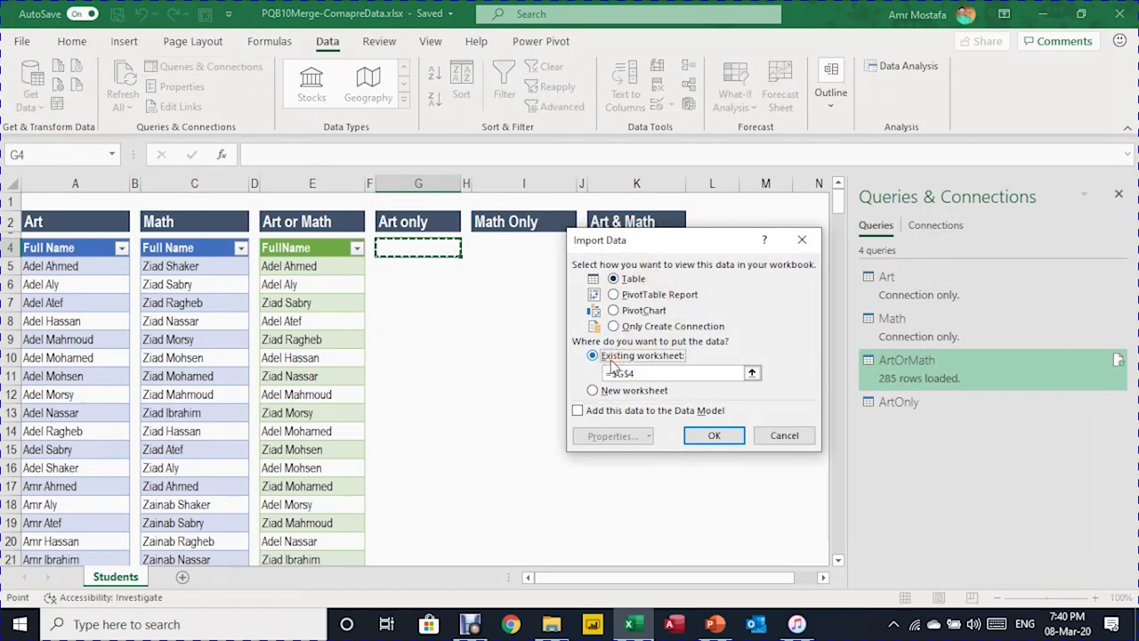
pyautogui.click(717, 436)
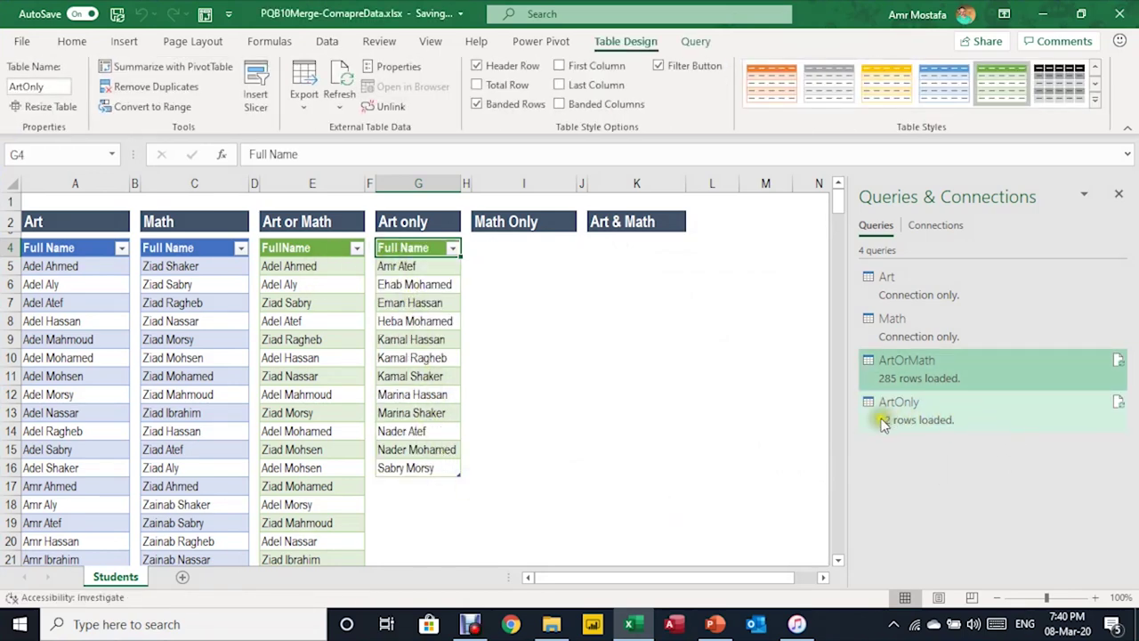
# Start a new merge query from cell I4 with Art as first table and Math as second, matching both on Full Name
pyautogui.click(524, 248)
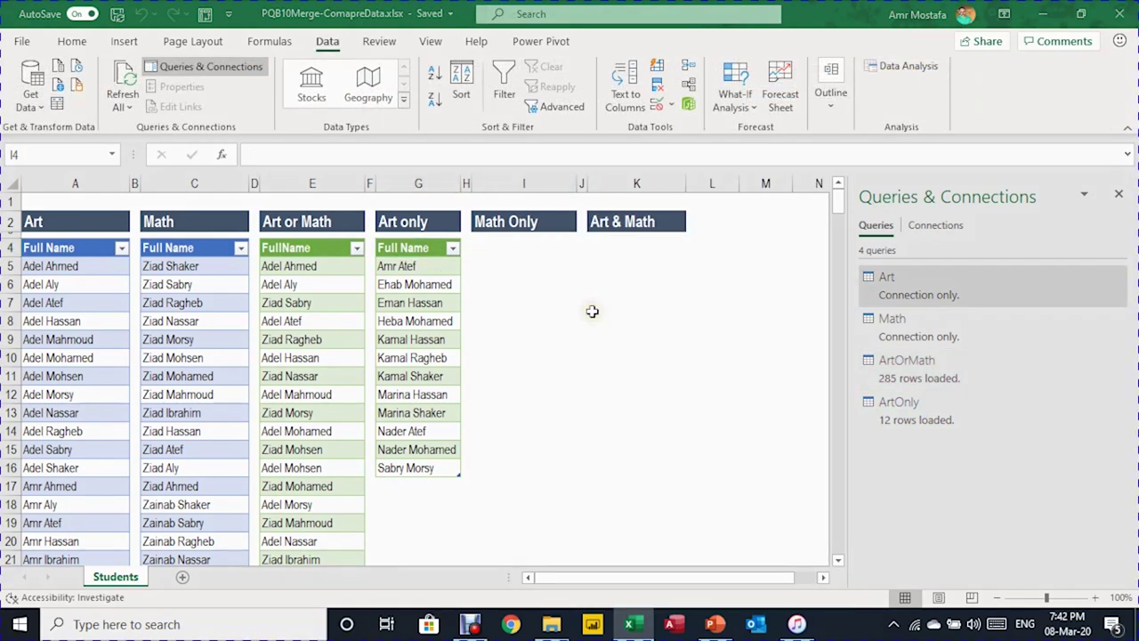
pyautogui.click(519, 248)
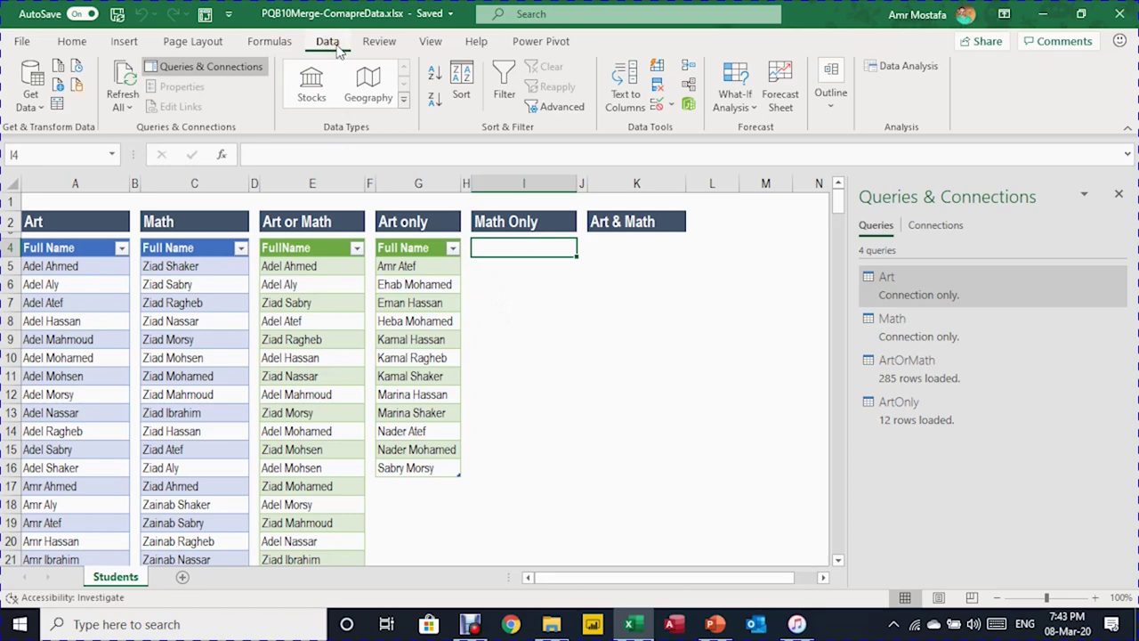
pyautogui.click(40, 105)
pyautogui.moveTo(111, 391)
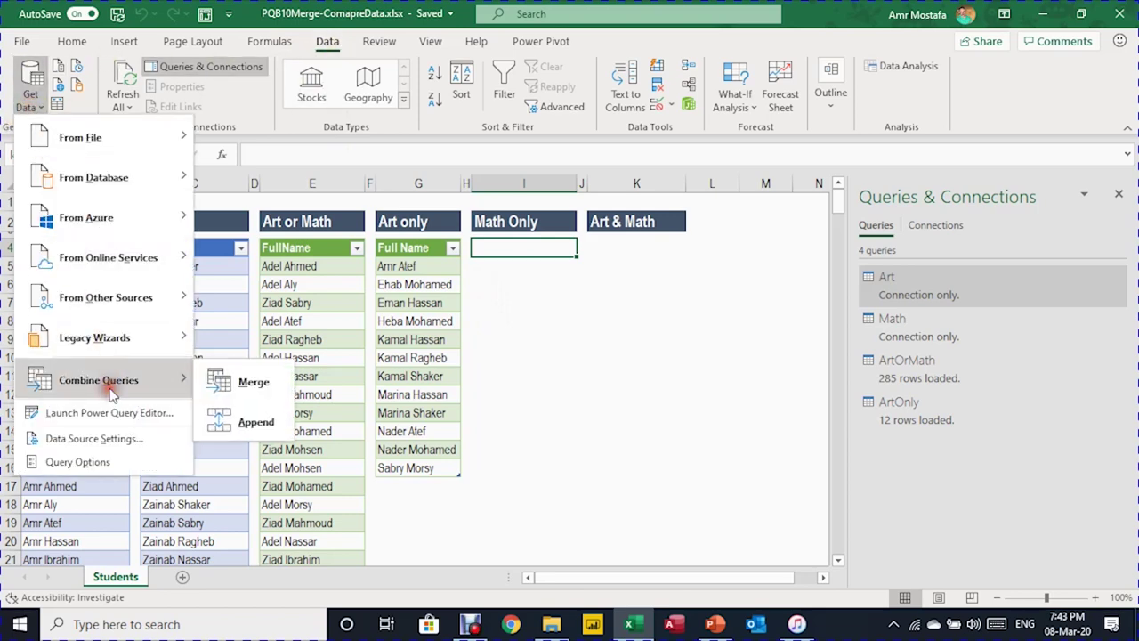
pyautogui.click(236, 384)
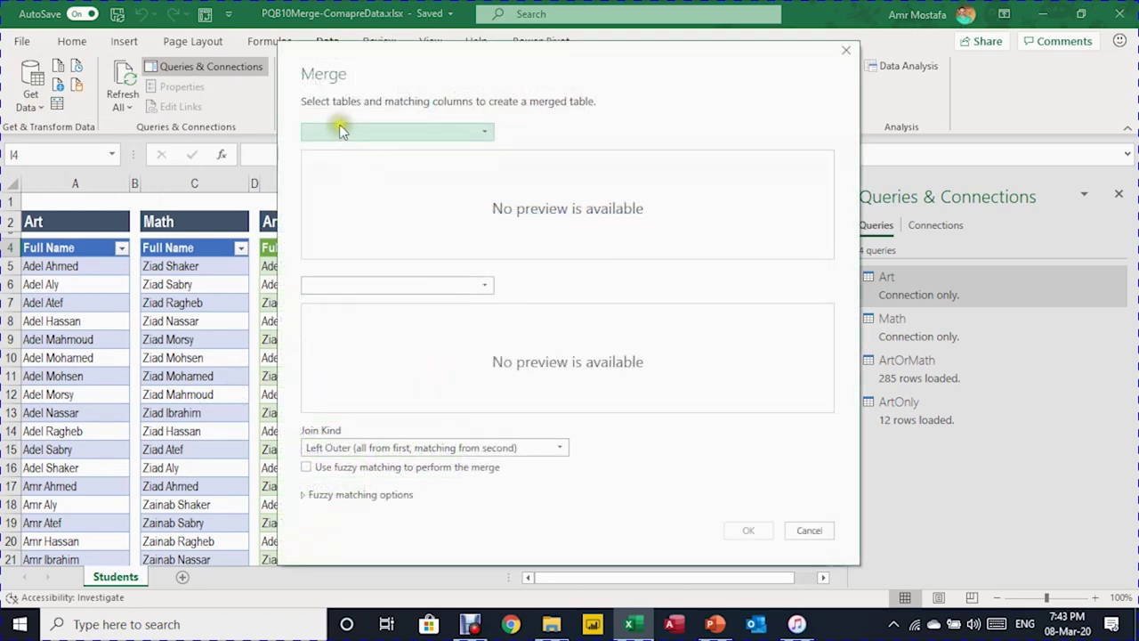
pyautogui.click(374, 136)
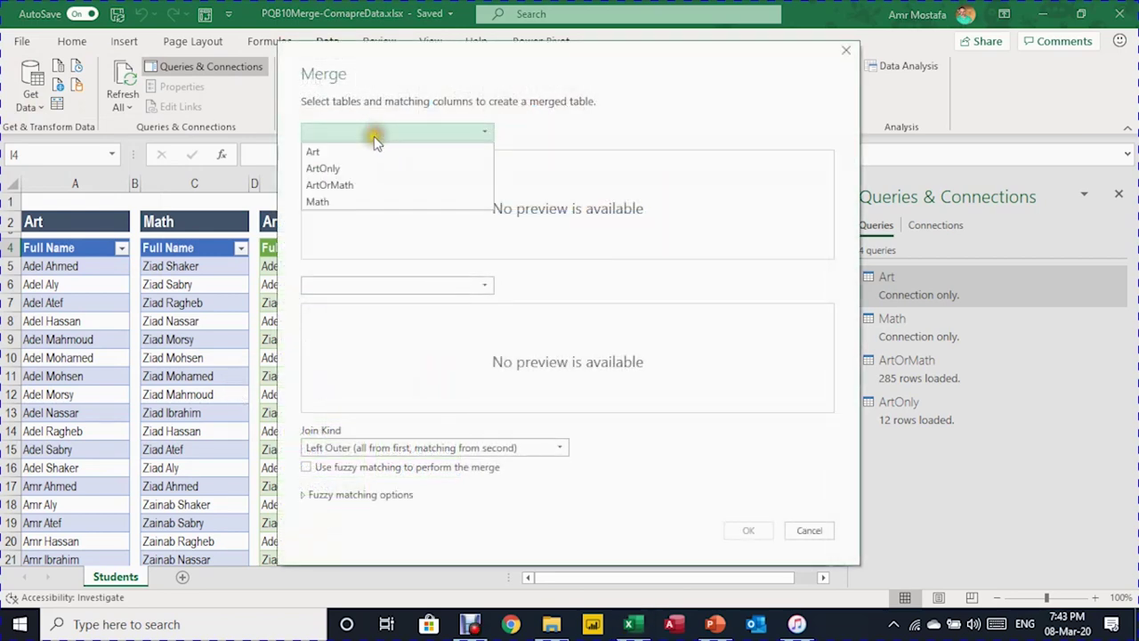
pyautogui.click(368, 154)
pyautogui.click(432, 285)
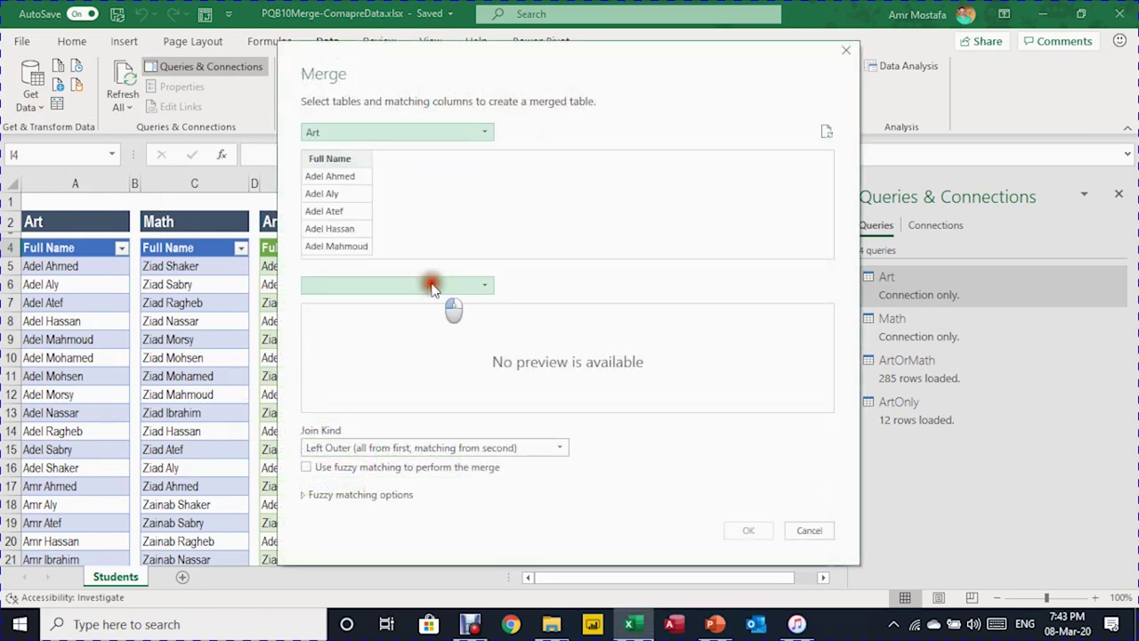
pyautogui.click(419, 355)
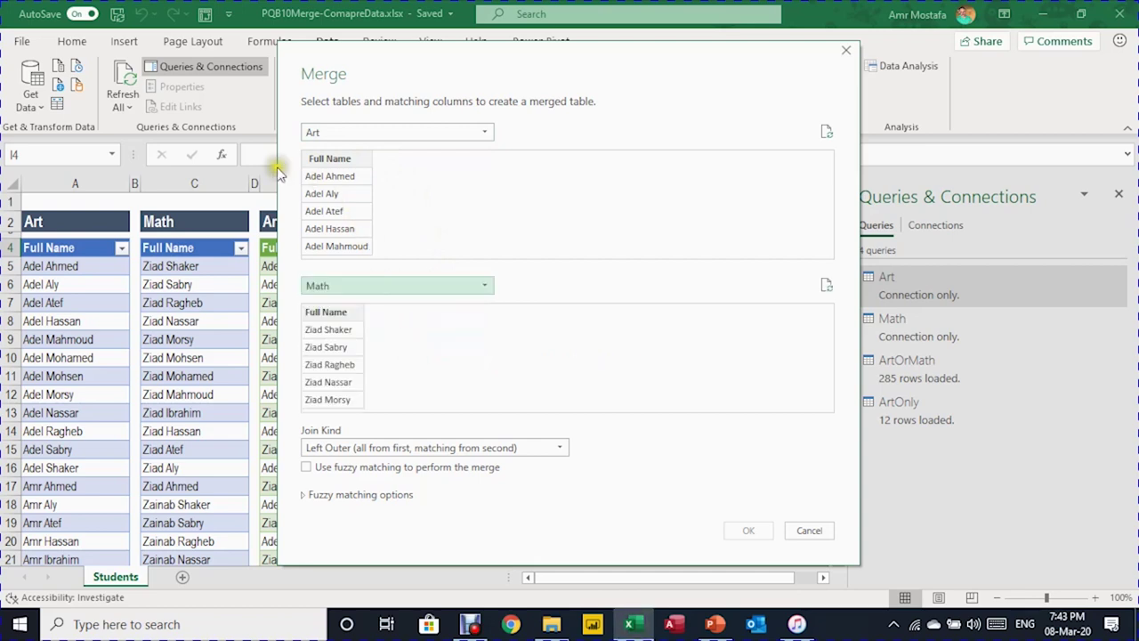
pyautogui.click(334, 160)
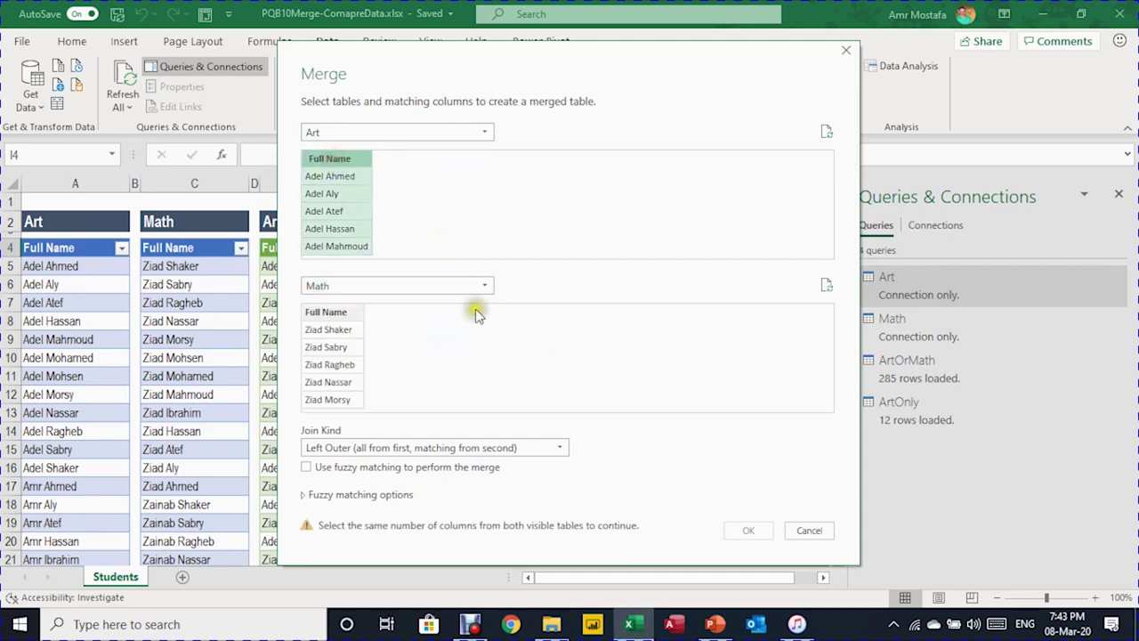
pyautogui.click(331, 311)
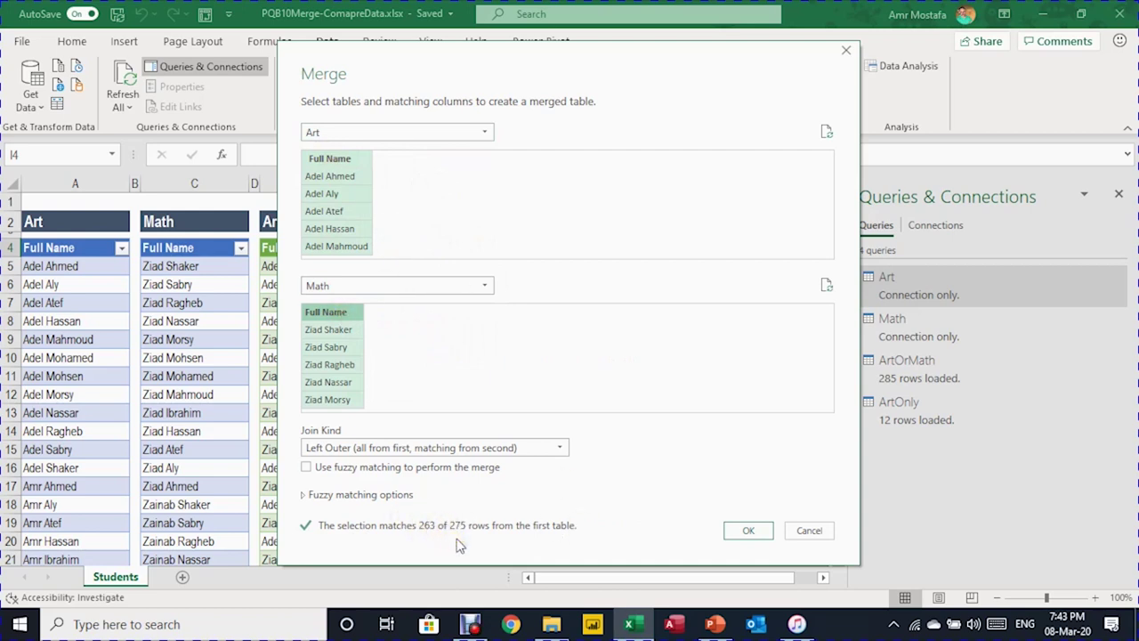
# Set the join kind to Right Anti (rows only in second), create the merge and name the query MathOnly
pyautogui.click(335, 448)
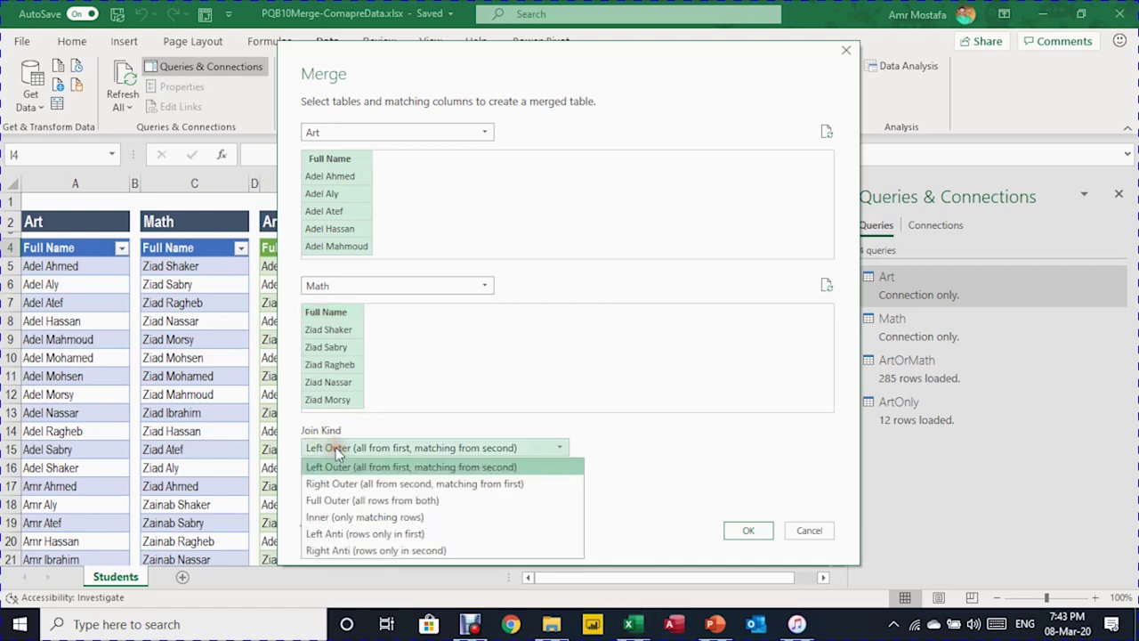
pyautogui.click(369, 550)
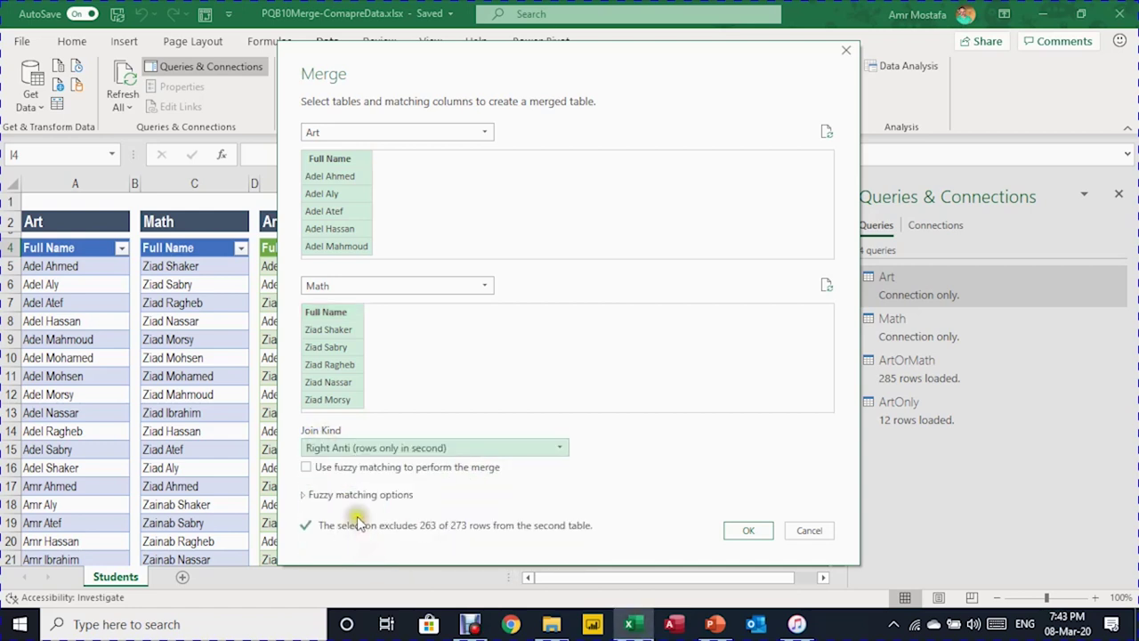
pyautogui.click(749, 533)
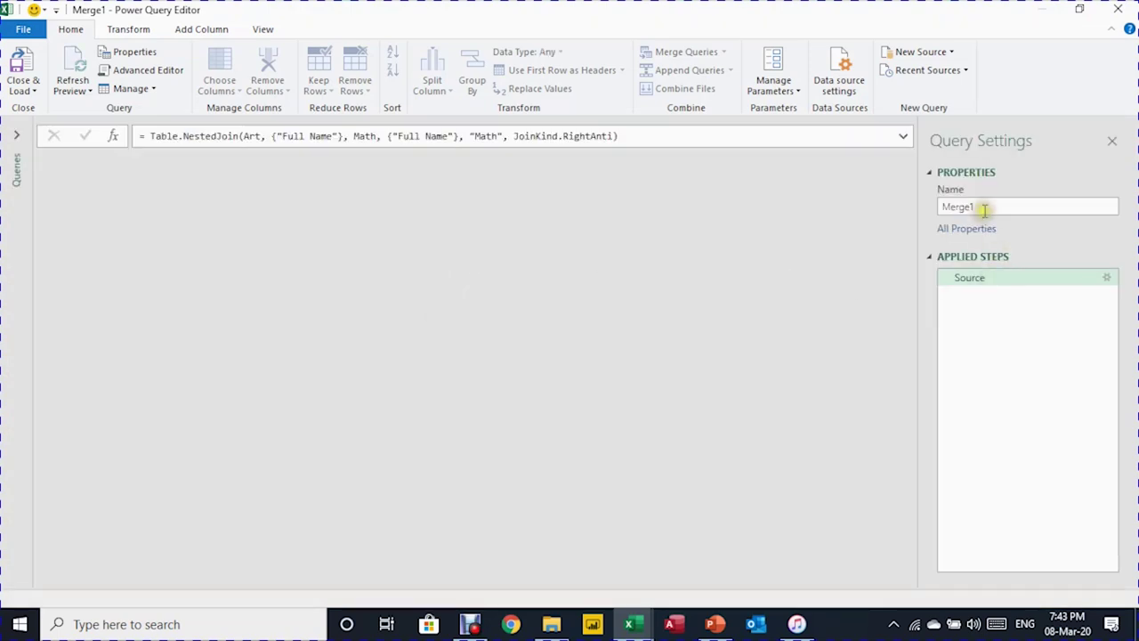
pyautogui.doubleClick(961, 205)
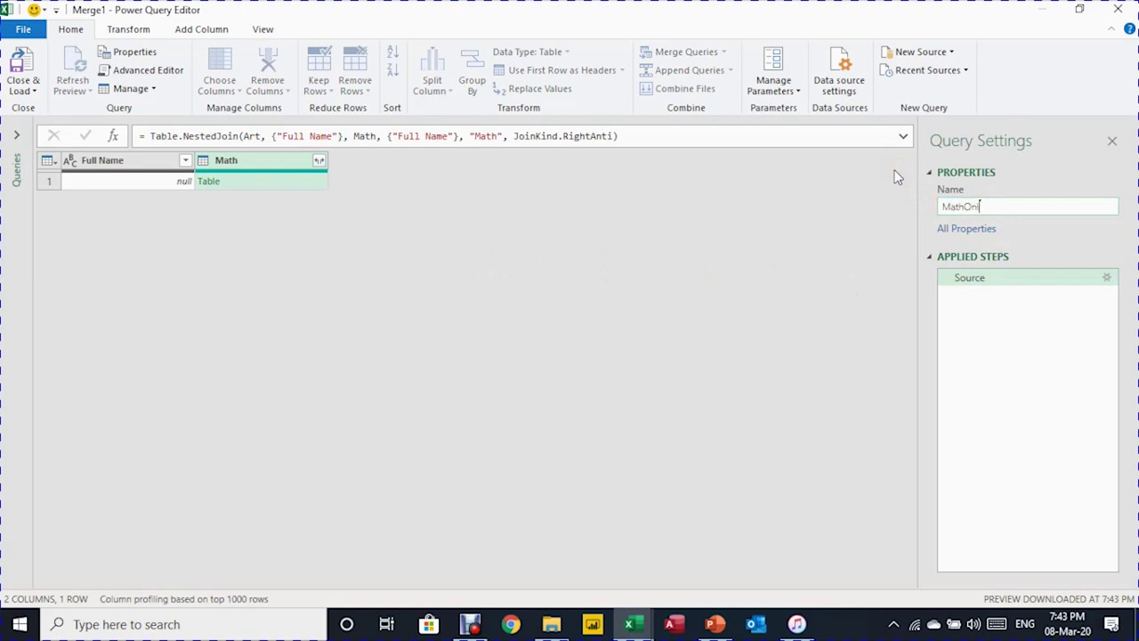
pyautogui.click(250, 259)
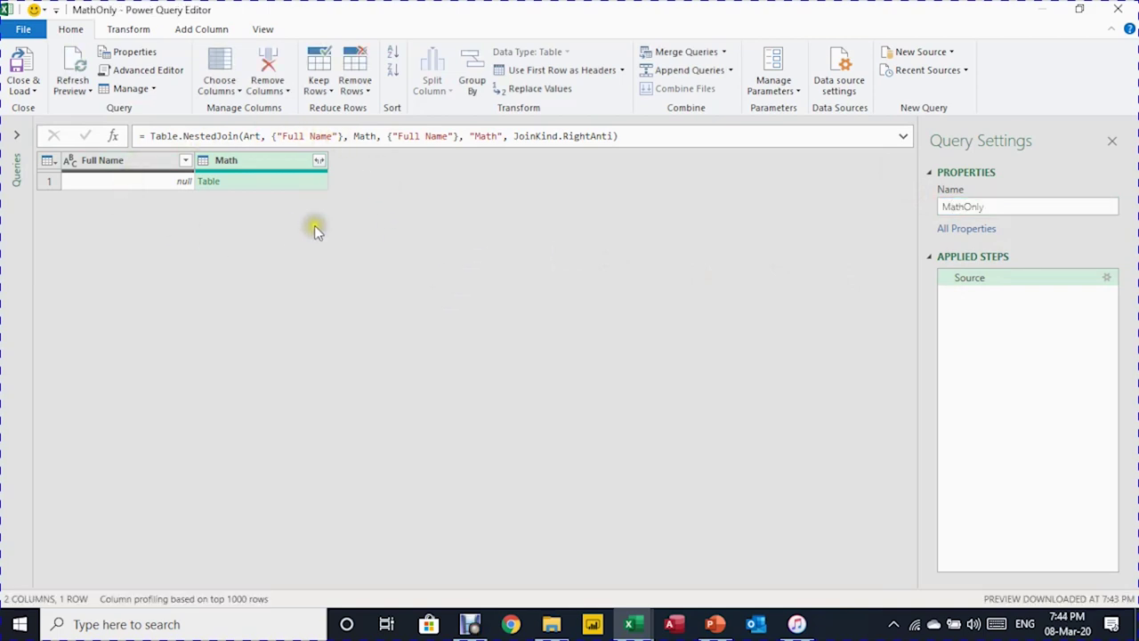
# Preview the Full Name cell and the names in the nested Math table, and remove the Full Name column from MathOnly
pyautogui.click(132, 182)
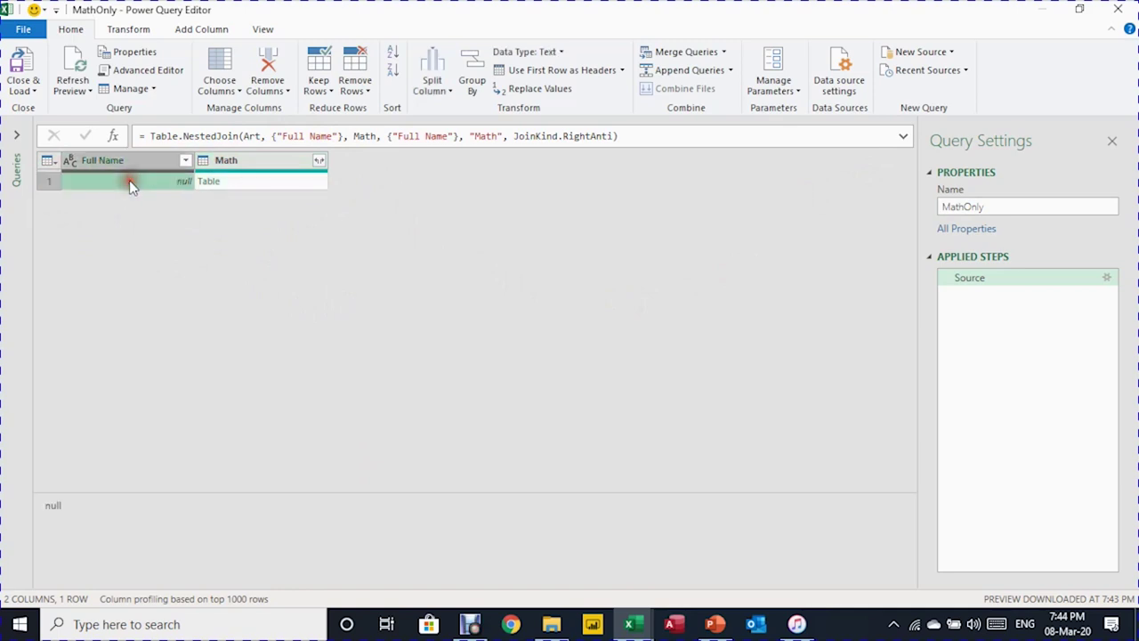
pyautogui.click(129, 182)
pyautogui.click(181, 183)
pyautogui.click(295, 180)
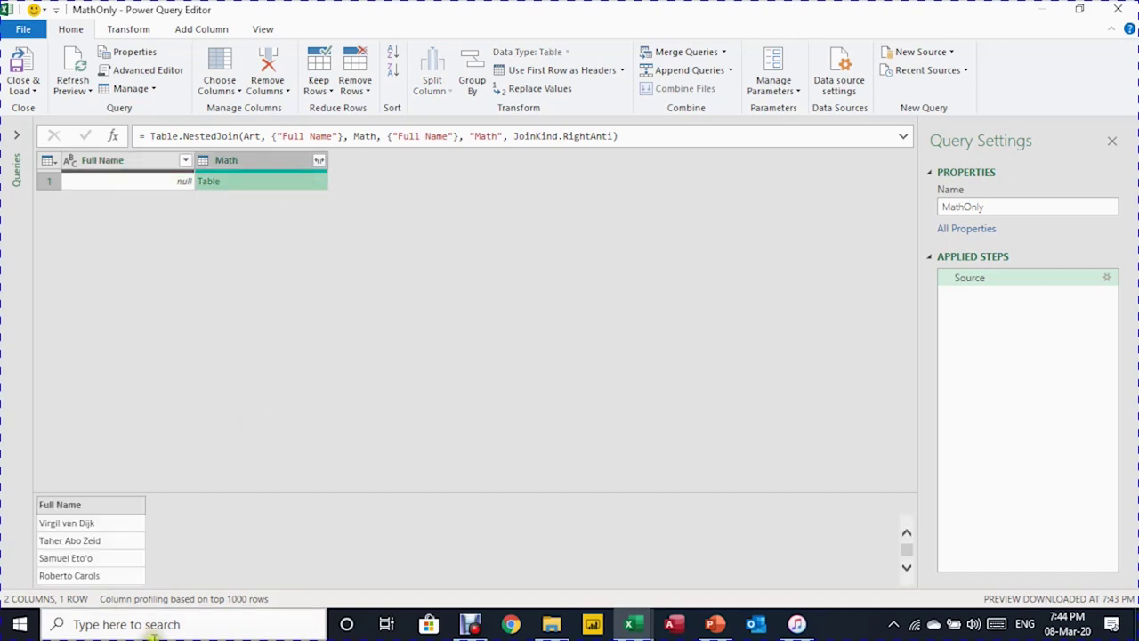
pyautogui.scroll(-2, 224, 540)
pyautogui.scroll(2, 219, 544)
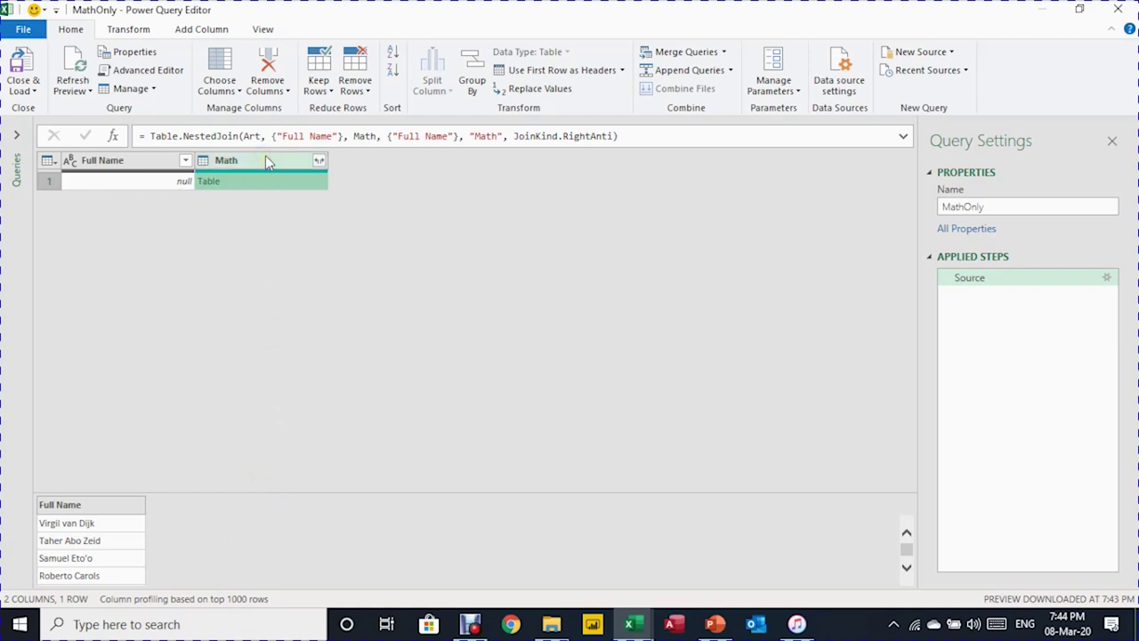
pyautogui.click(134, 163)
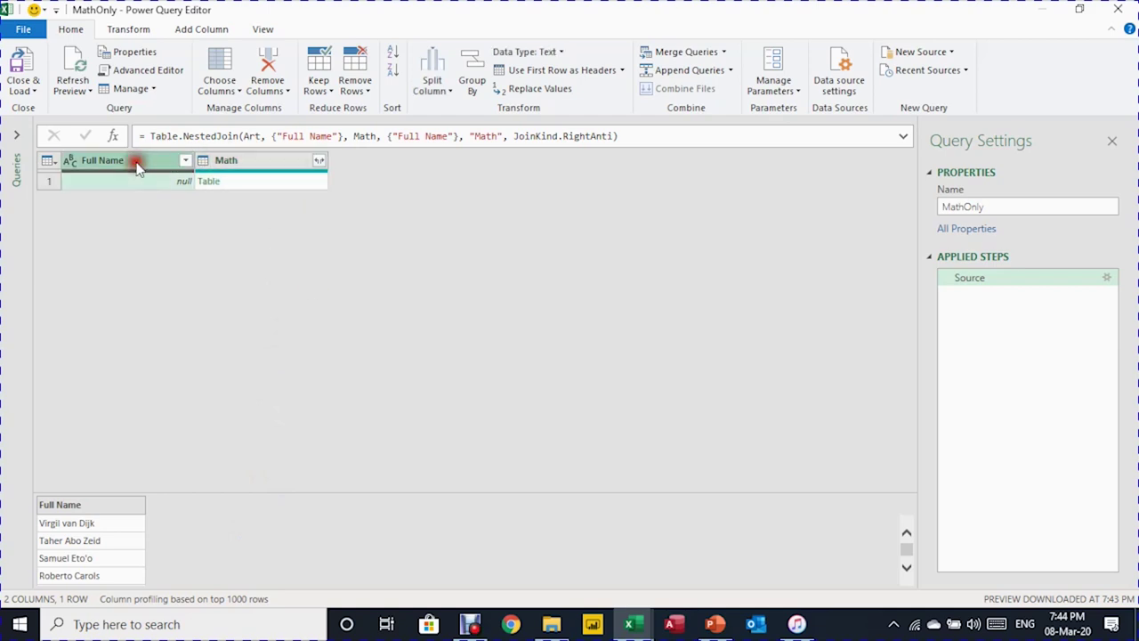
pyautogui.click(265, 69)
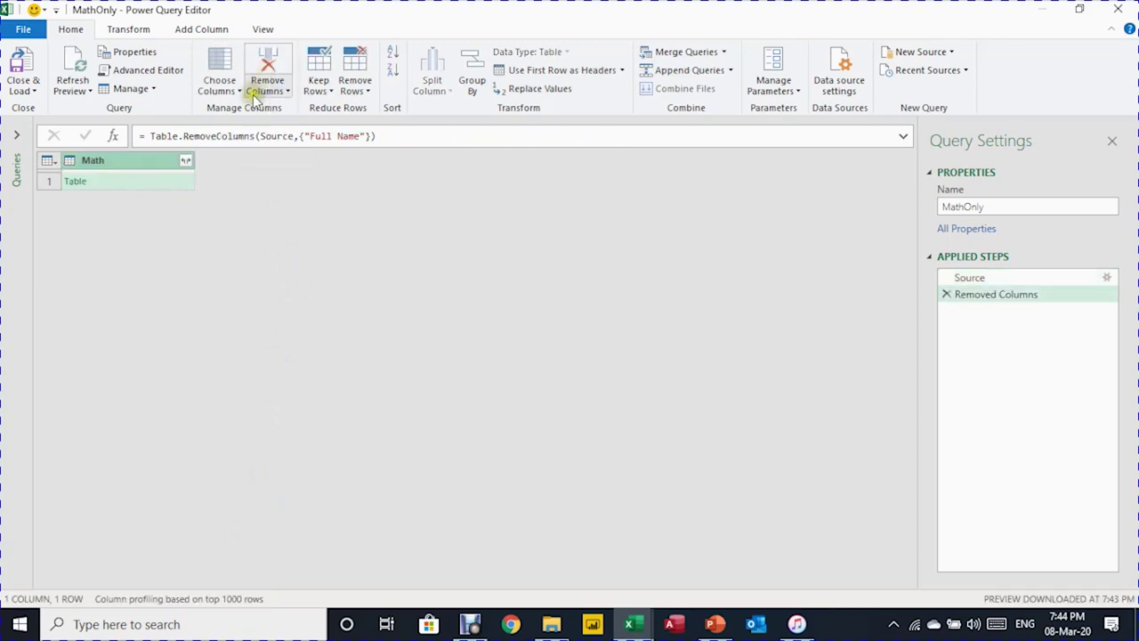
# Expand the Math column to its Full Name field without using the original column name as prefix
pyautogui.click(185, 163)
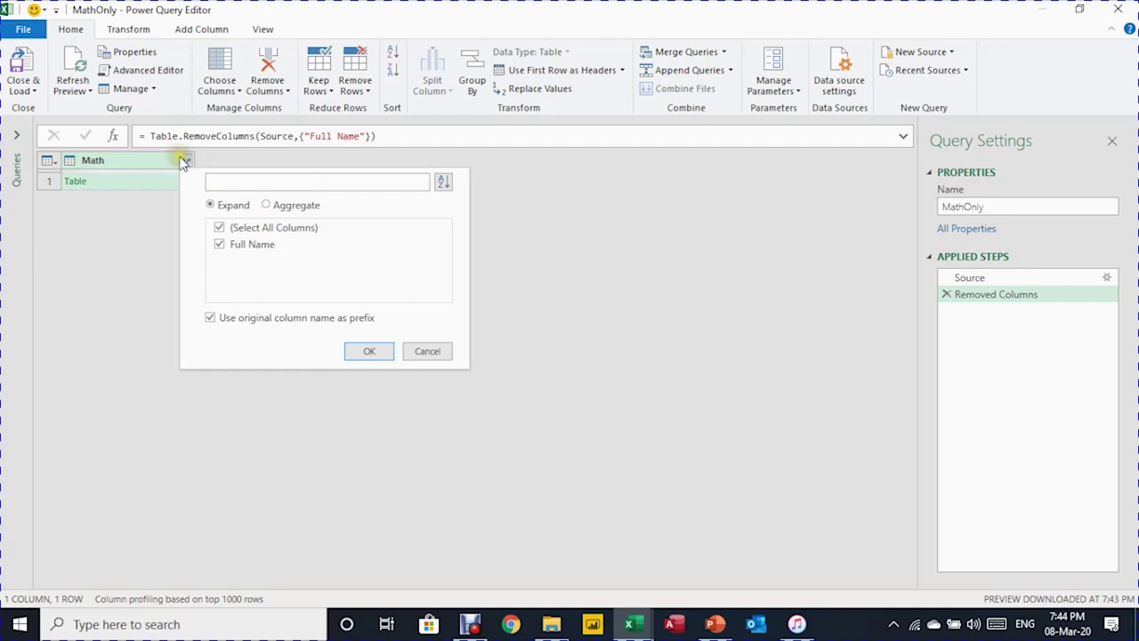
pyautogui.click(210, 318)
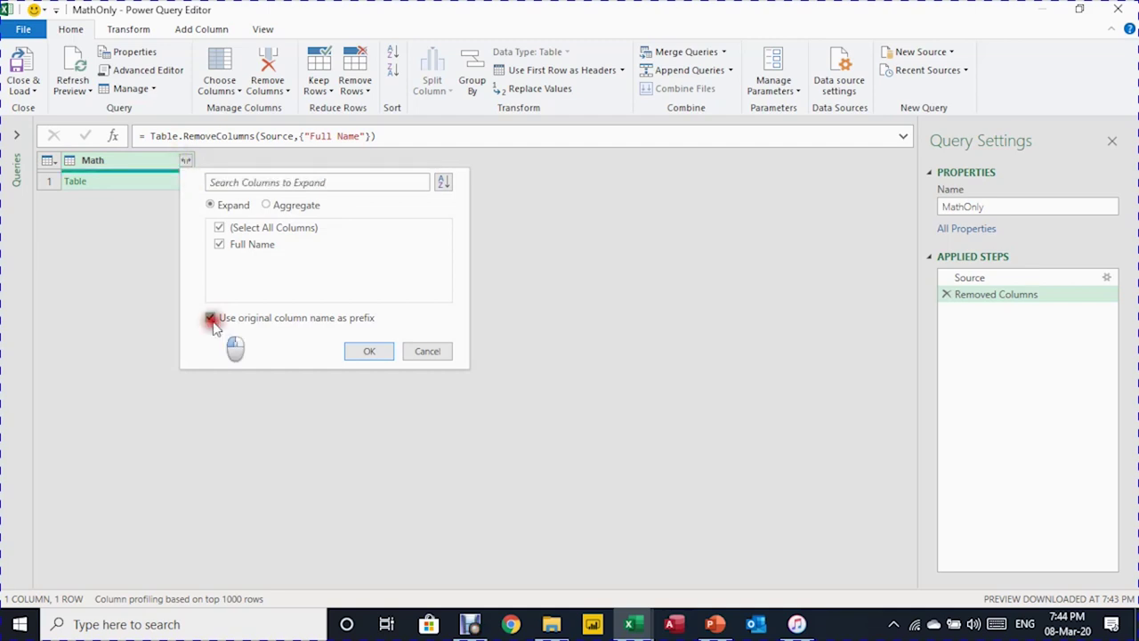
pyautogui.click(369, 350)
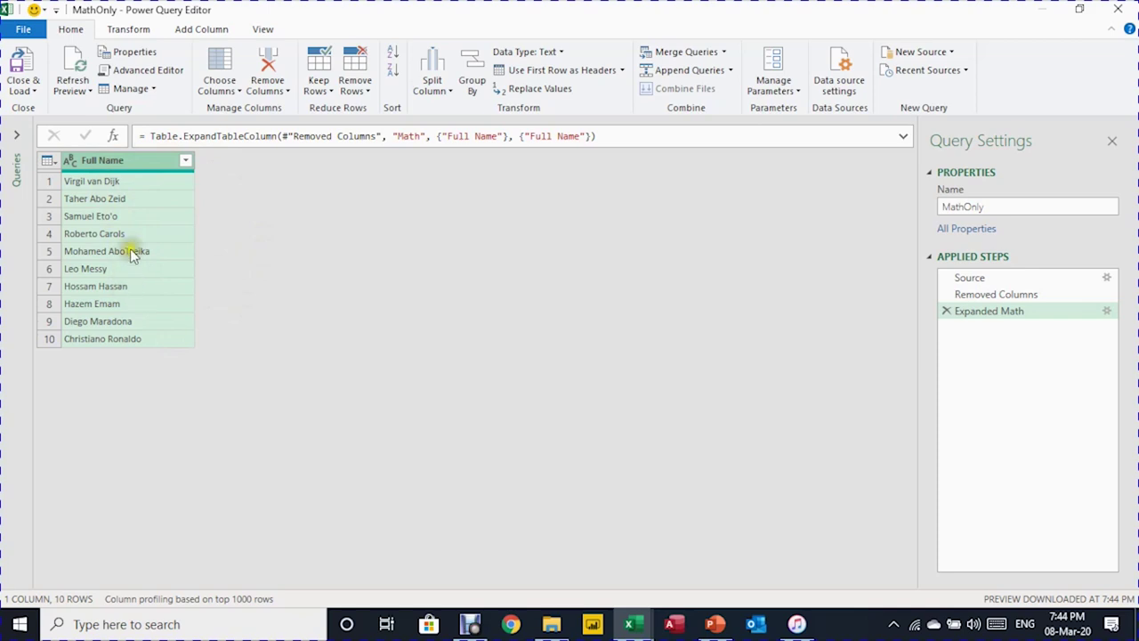
# Load the MathOnly query as a table into the existing worksheet at cell I4
pyautogui.click(23, 90)
pyautogui.click(40, 129)
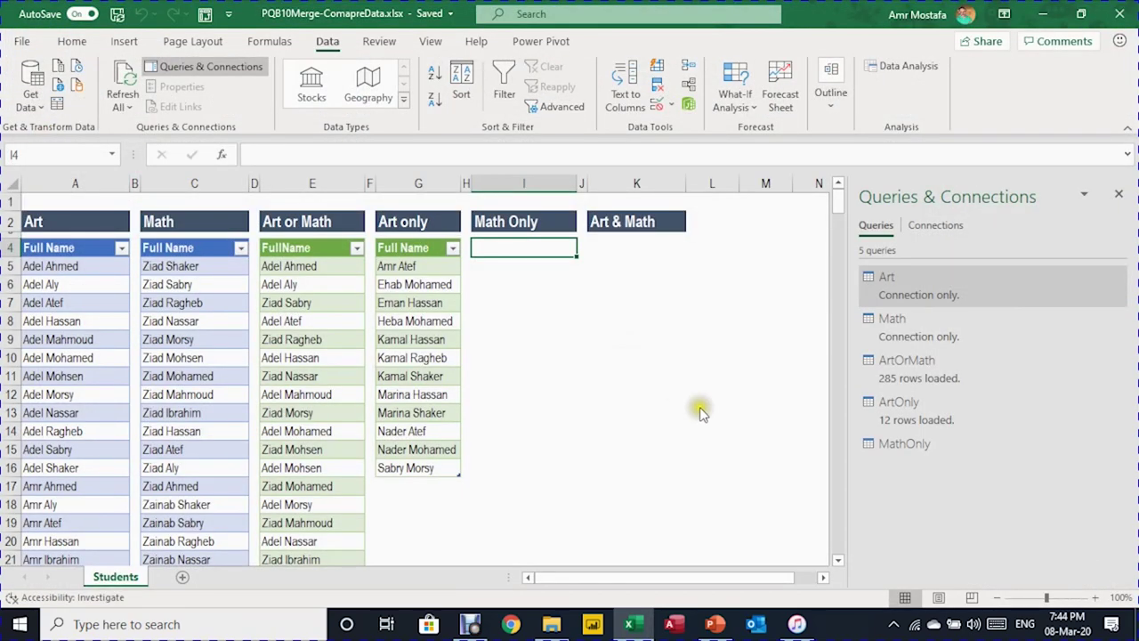
pyautogui.moveTo(649, 246); pyautogui.dragTo(700, 262)
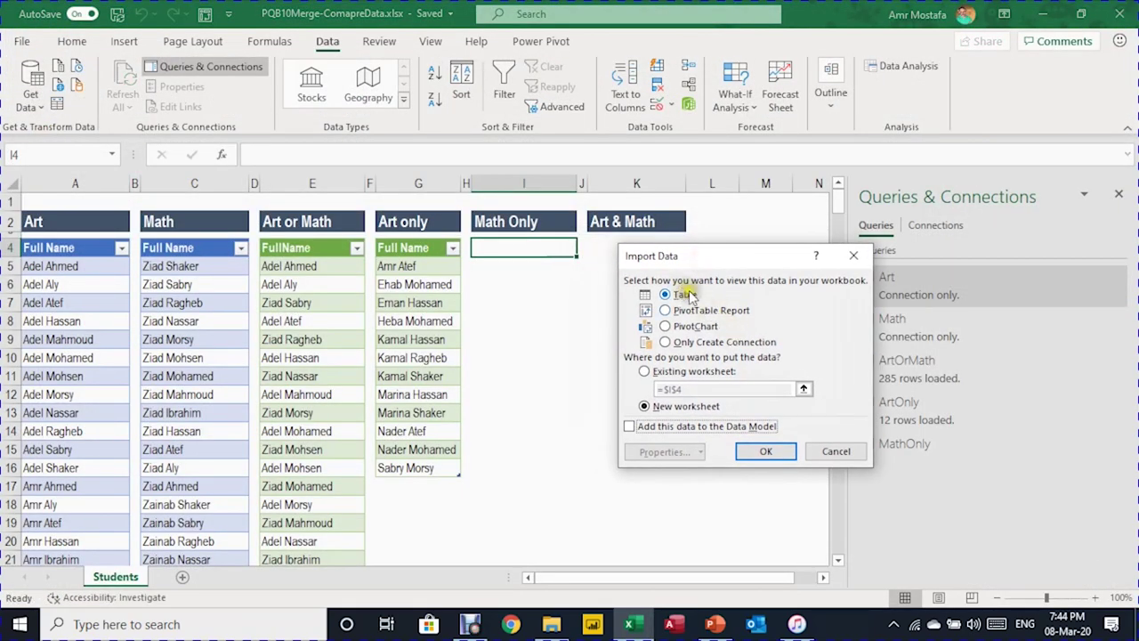
pyautogui.click(644, 371)
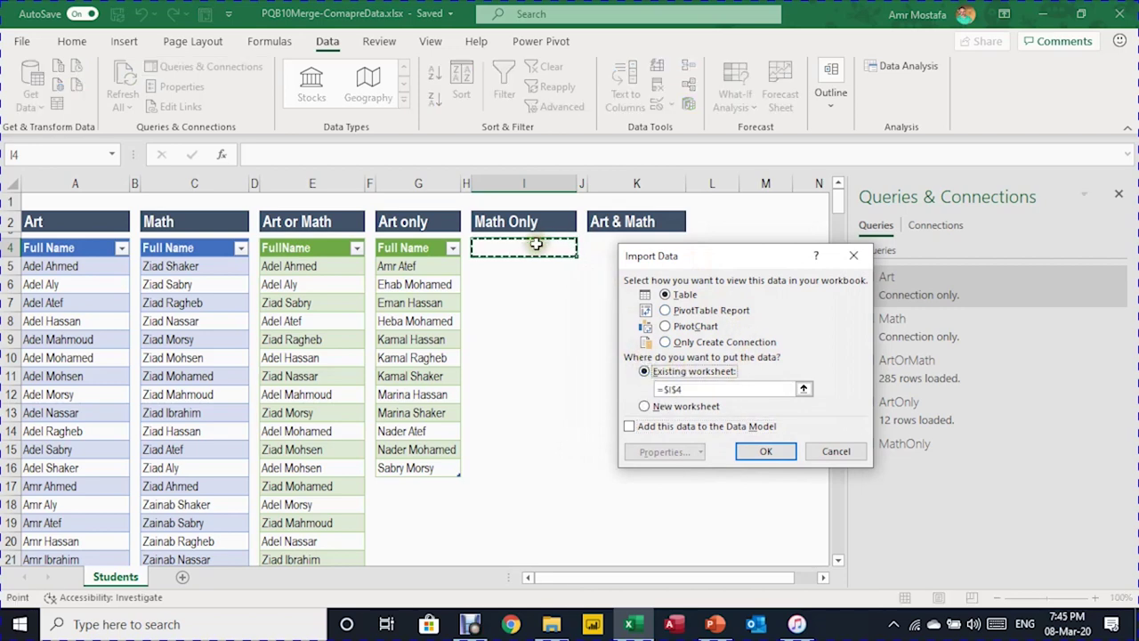
pyautogui.click(763, 450)
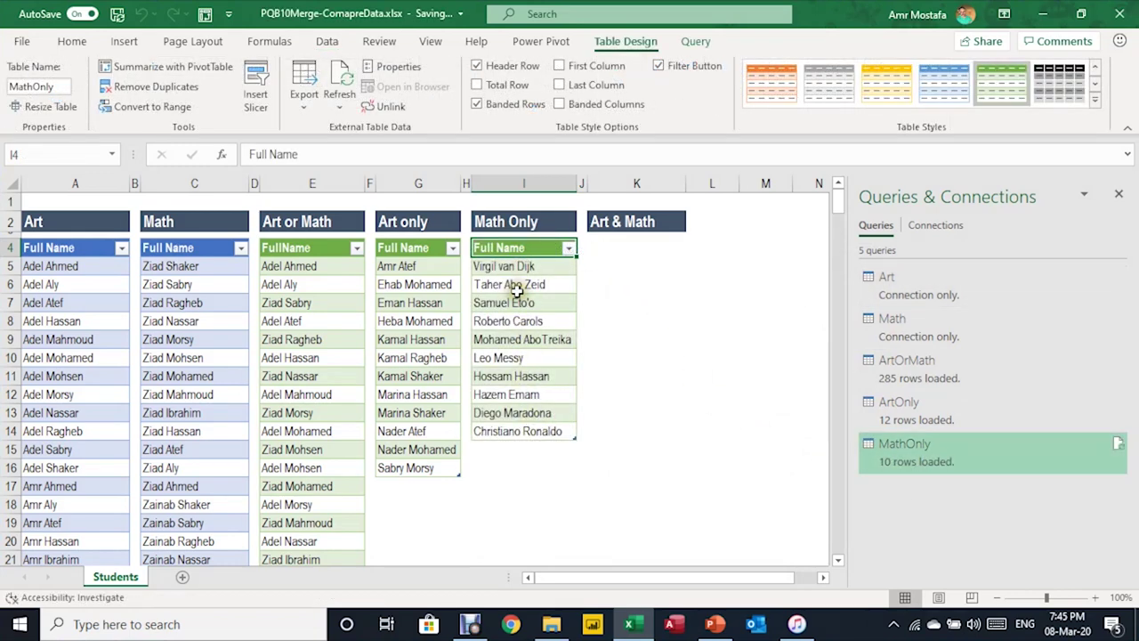
# Start a new merge query from cell K4 with Art as first table and Math as second, matching both on Full Name
pyautogui.click(630, 250)
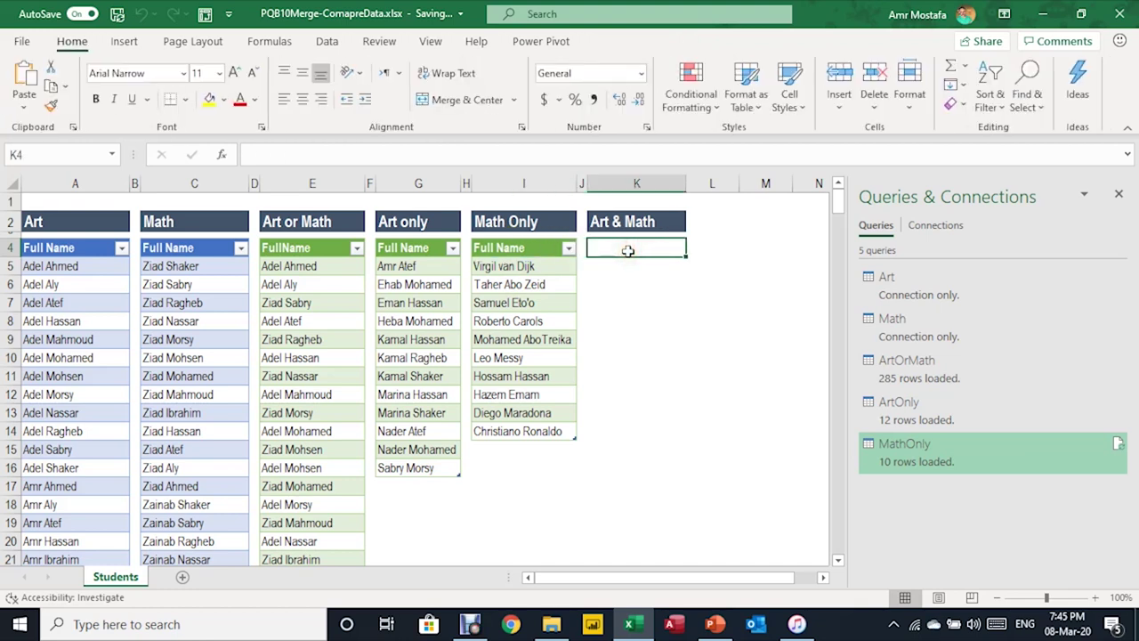
pyautogui.click(326, 41)
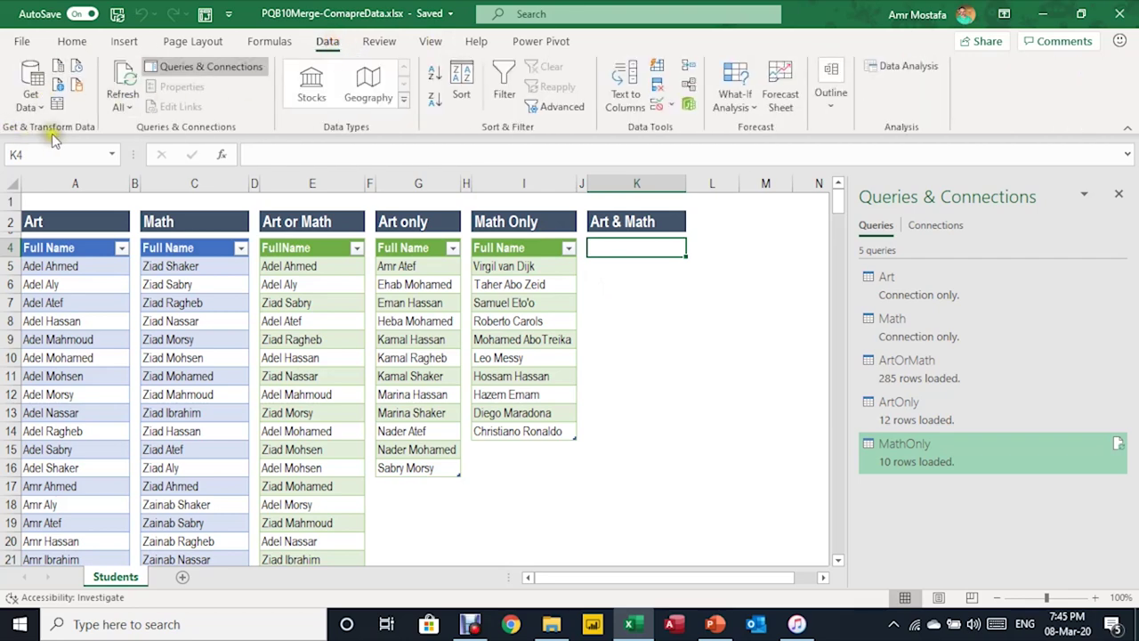
pyautogui.click(36, 101)
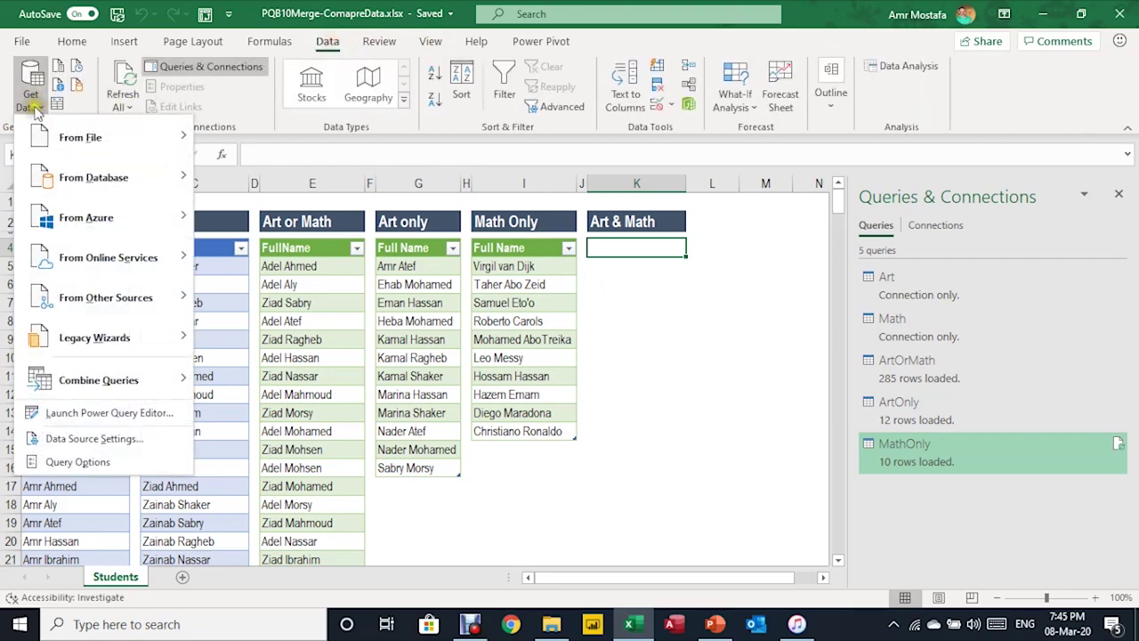
pyautogui.moveTo(128, 379)
pyautogui.click(229, 385)
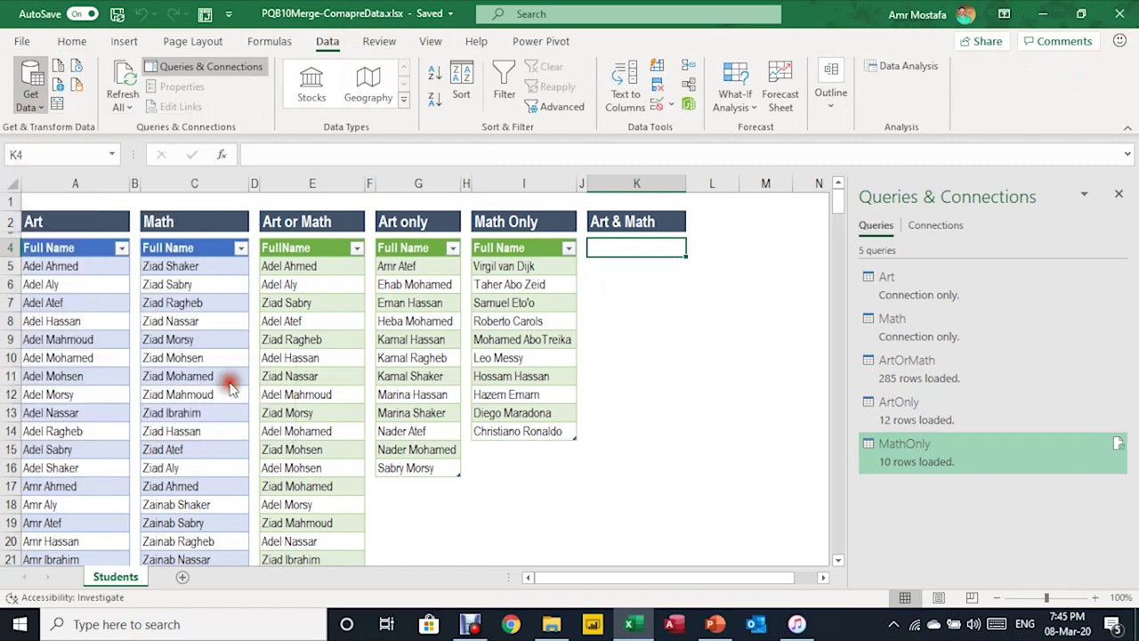
pyautogui.click(367, 126)
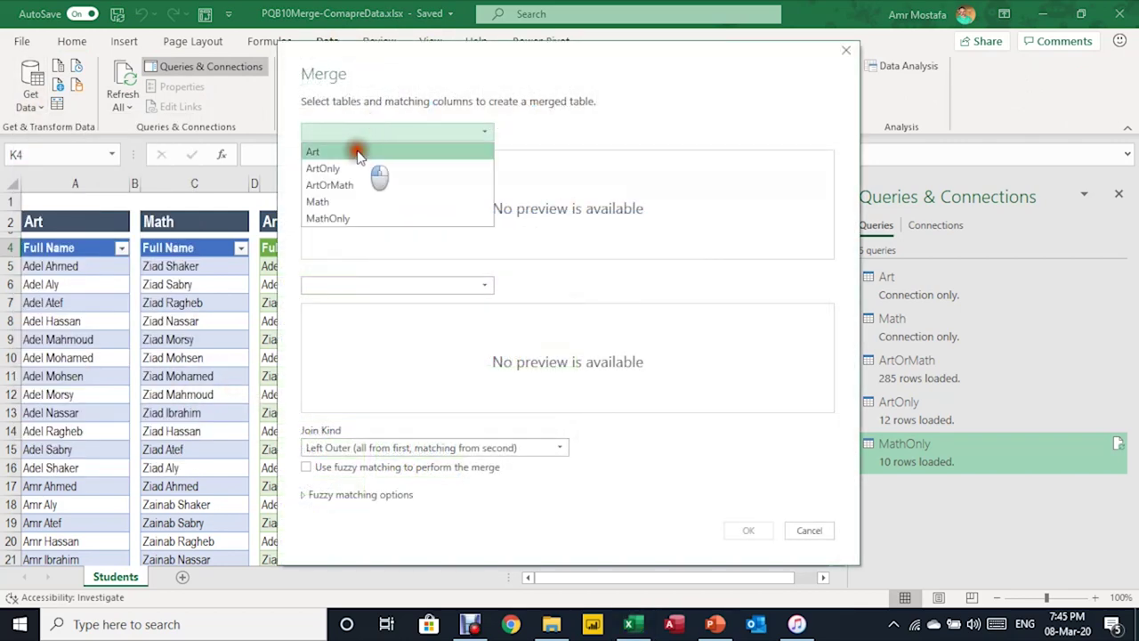
pyautogui.click(358, 153)
pyautogui.click(398, 286)
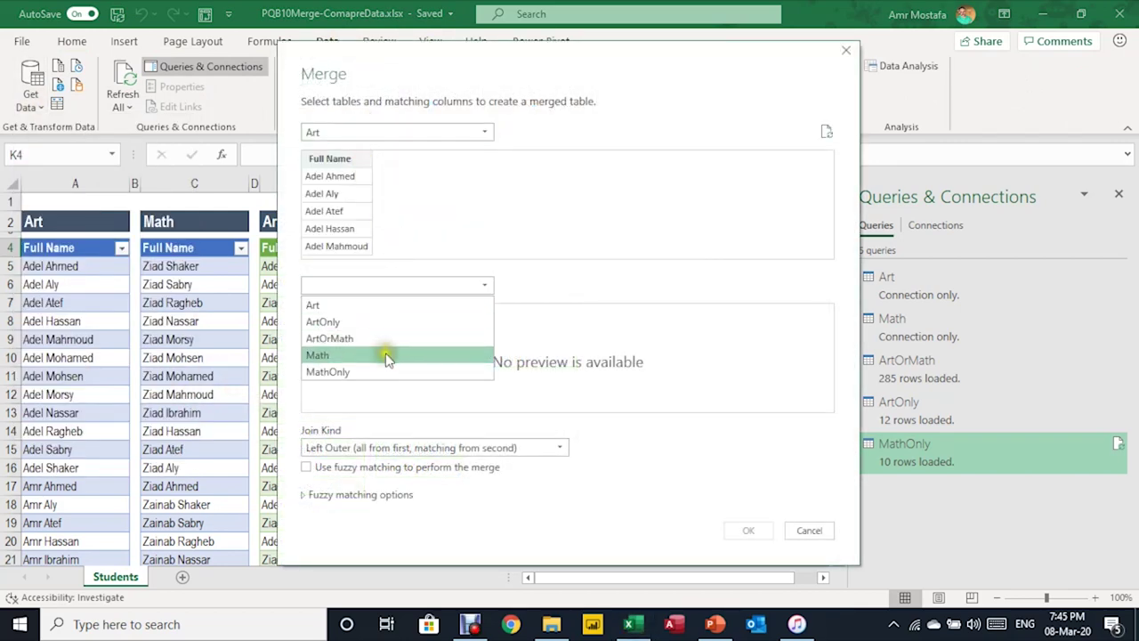
pyautogui.click(386, 357)
pyautogui.click(331, 159)
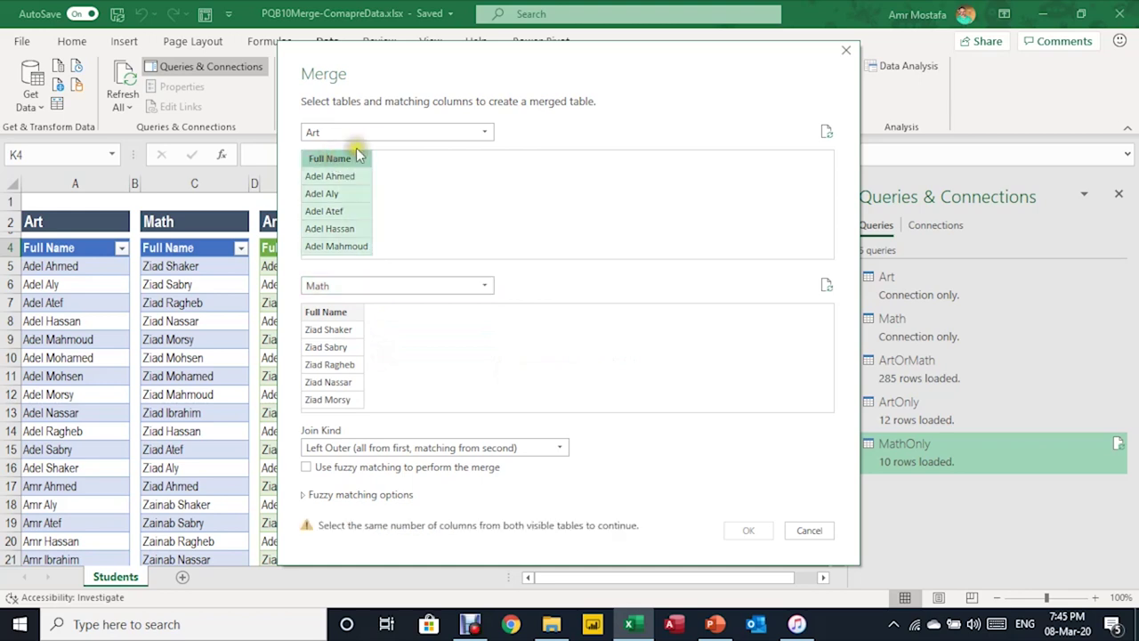
pyautogui.click(341, 313)
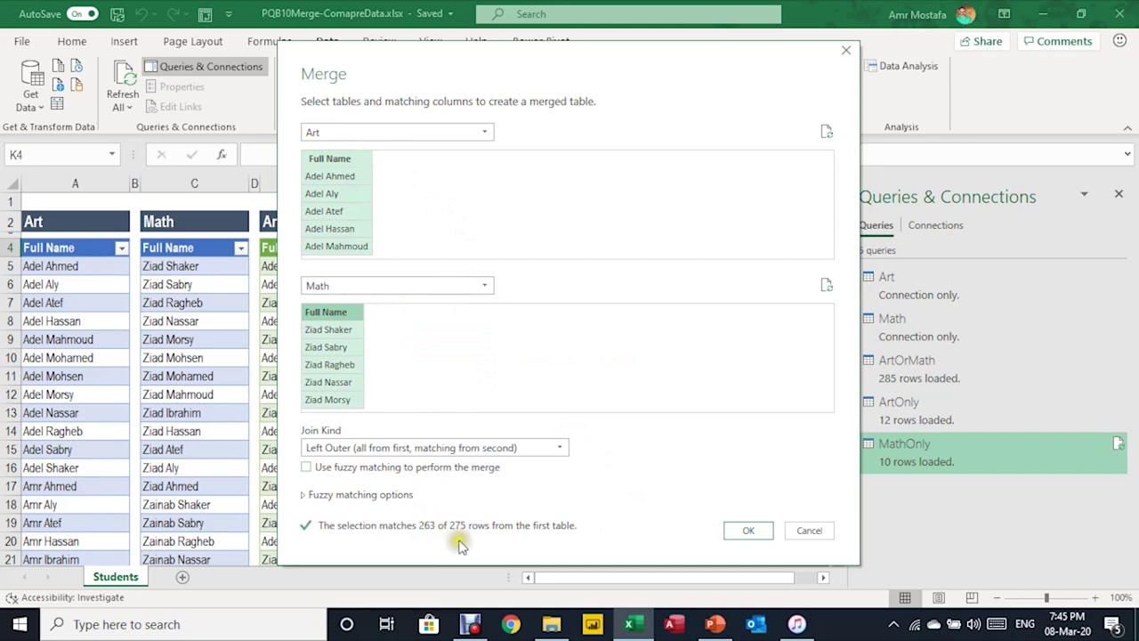
# Set the join kind to Inner (only matching rows), create the merge and name the query Art&Math
pyautogui.click(328, 449)
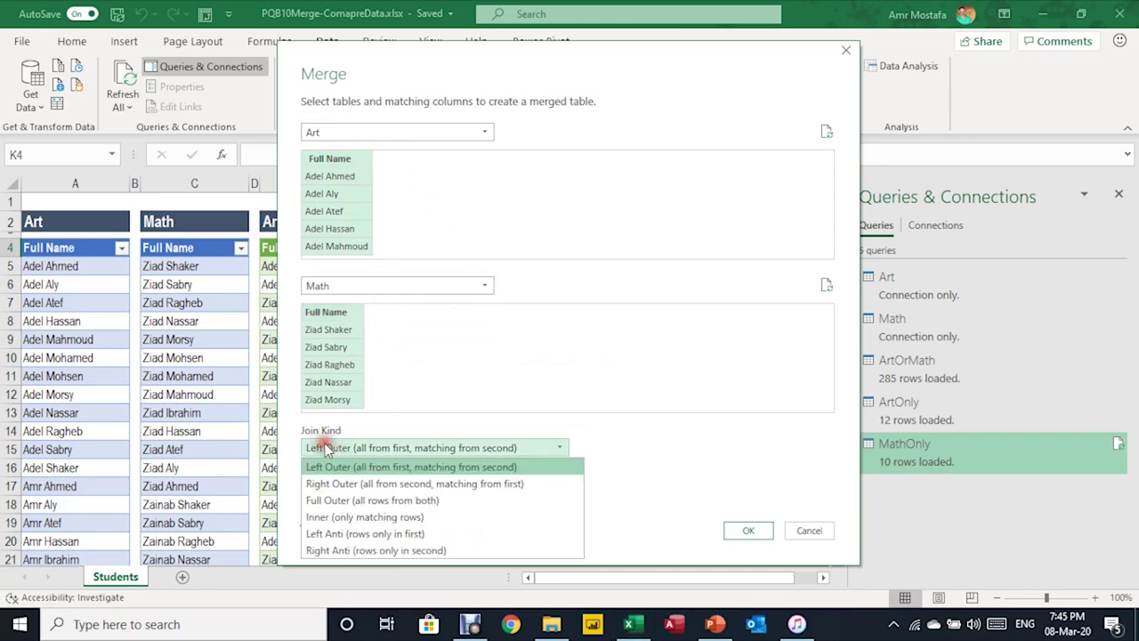
pyautogui.click(355, 518)
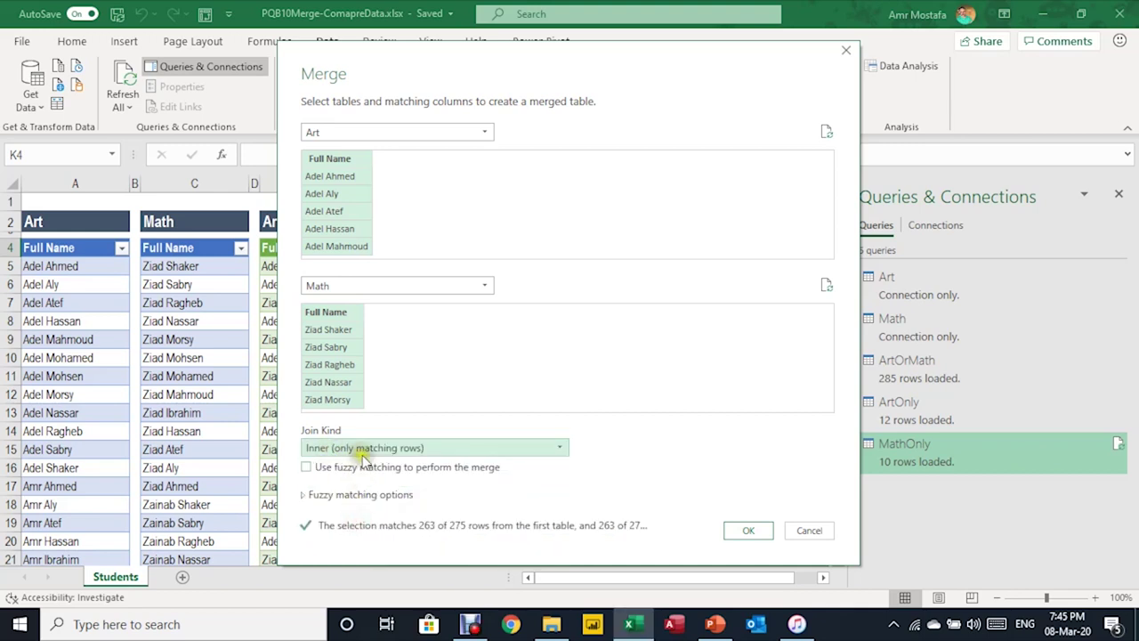
pyautogui.click(743, 530)
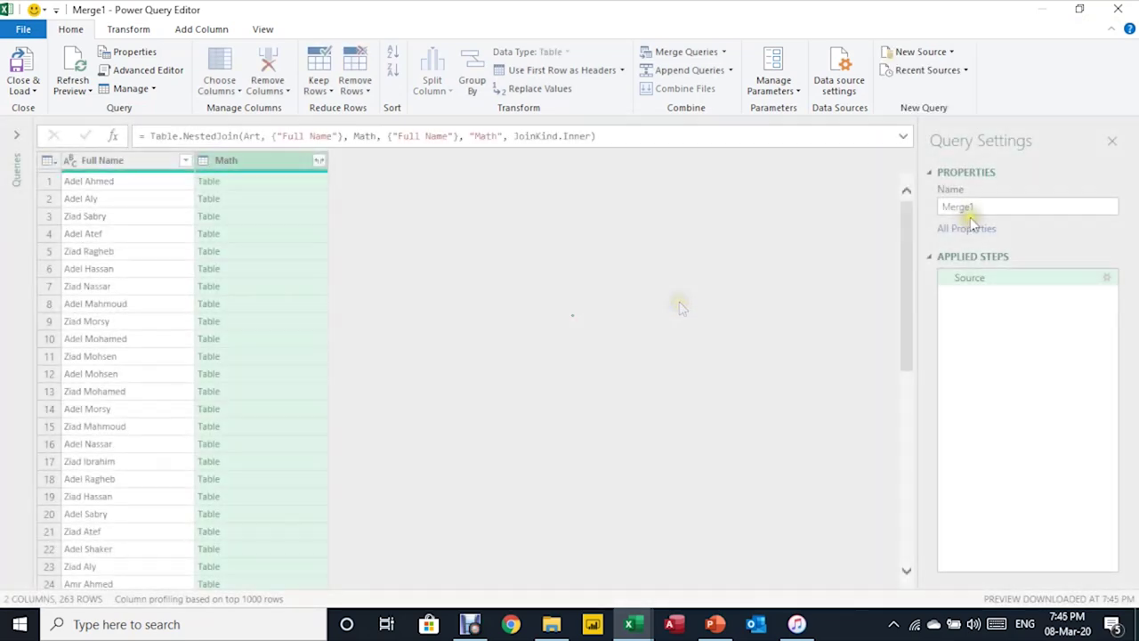
pyautogui.doubleClick(973, 209)
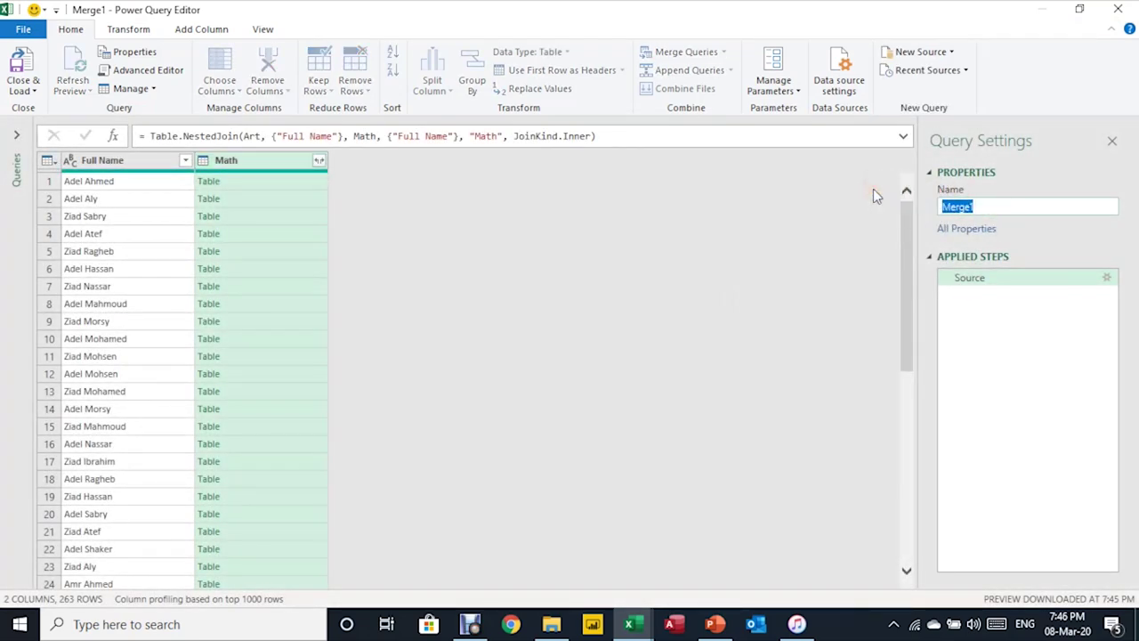
pyautogui.write('Art&Math')
pyautogui.press('Return')
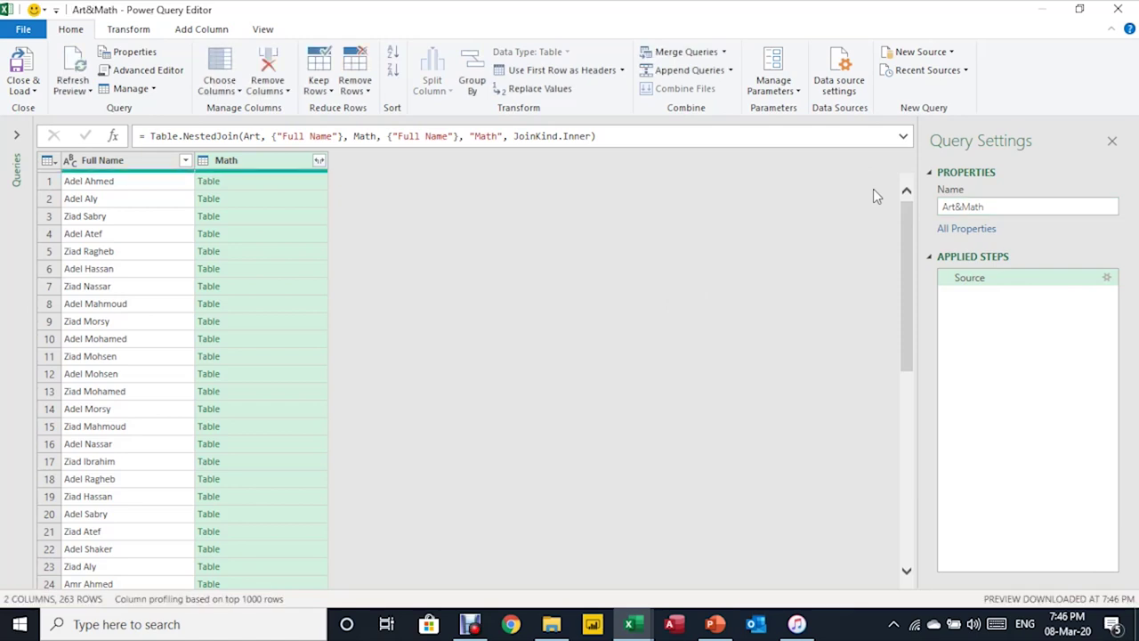
# Expand the Math column of Art&Math to its Full Name field without using the original column name as prefix
pyautogui.click(162, 253)
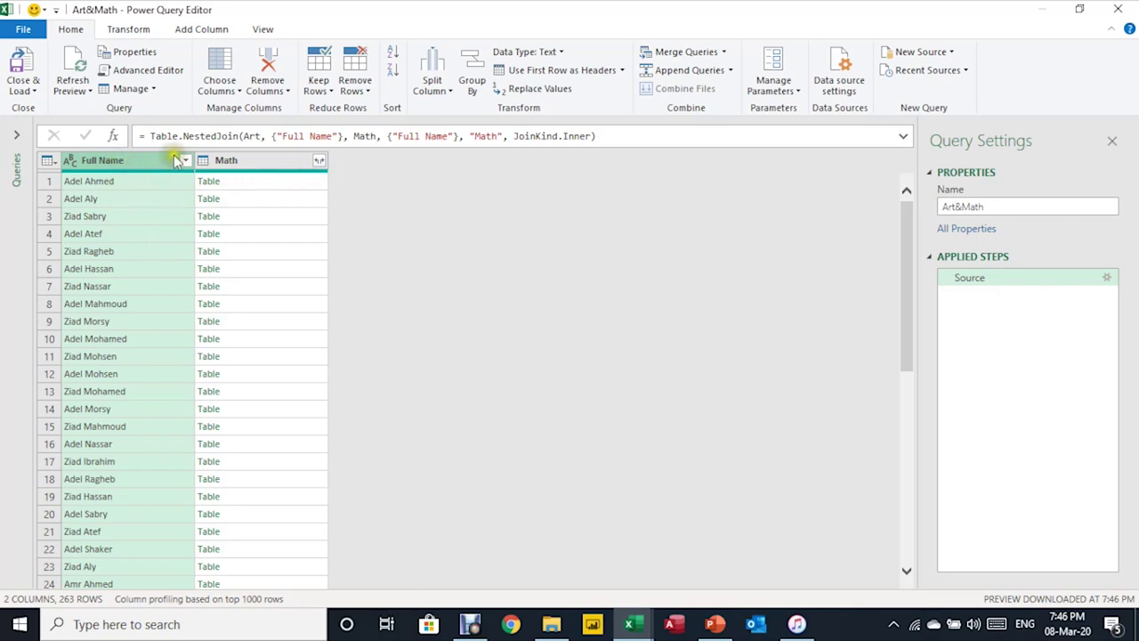
pyautogui.click(321, 163)
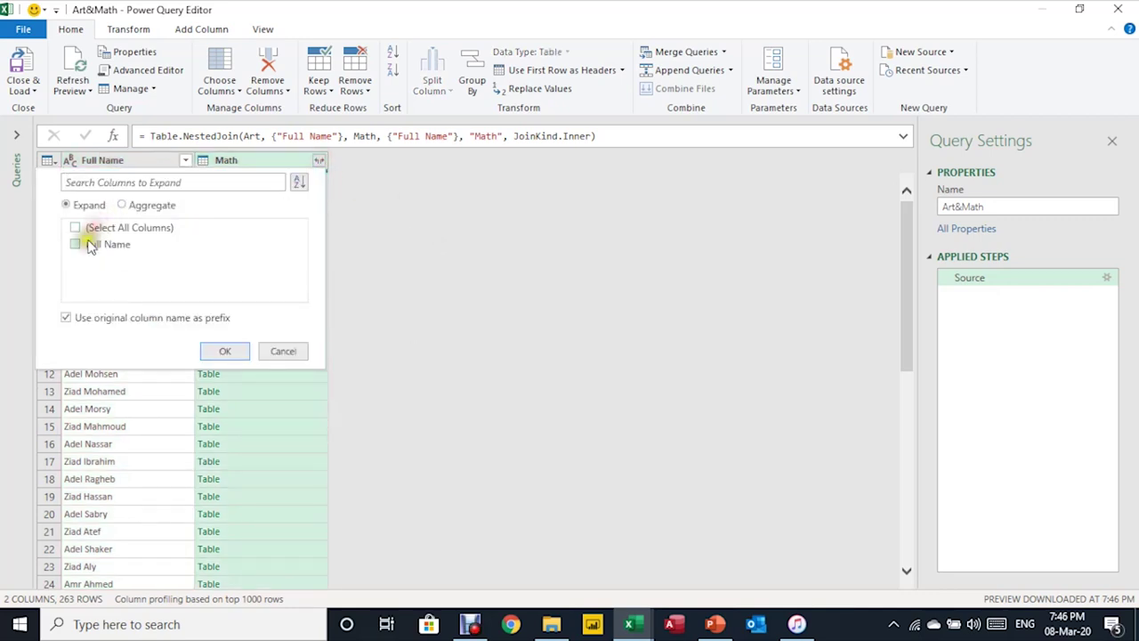
pyautogui.click(66, 317)
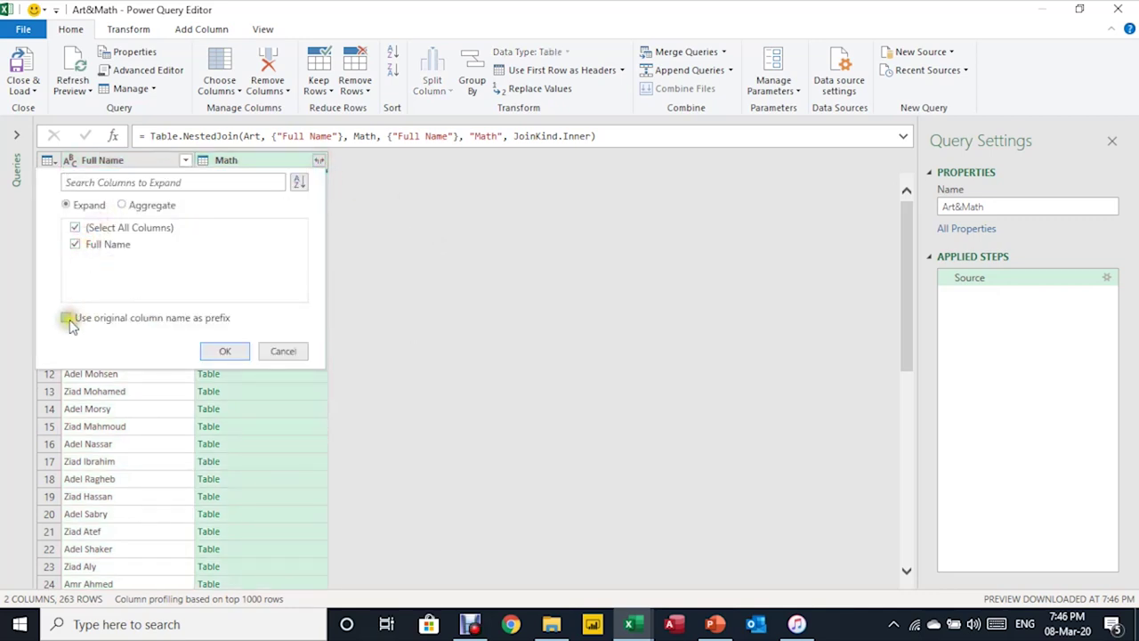
pyautogui.click(224, 352)
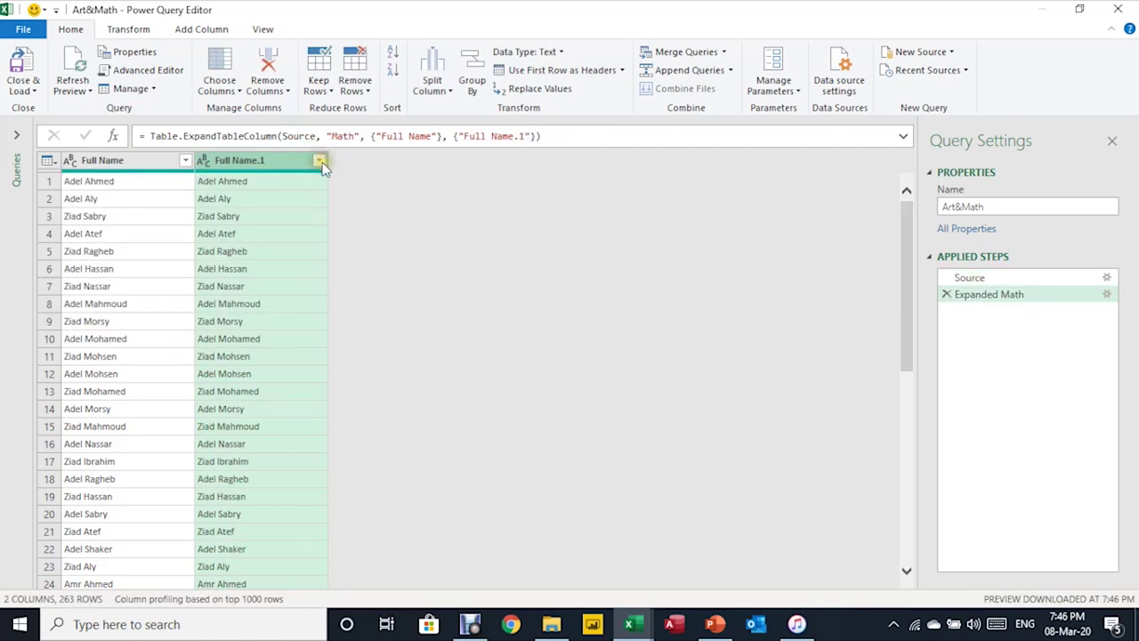
# Check the filter lists of both name columns and remove the duplicate Full Name.1 column from Art&Math
pyautogui.click(319, 161)
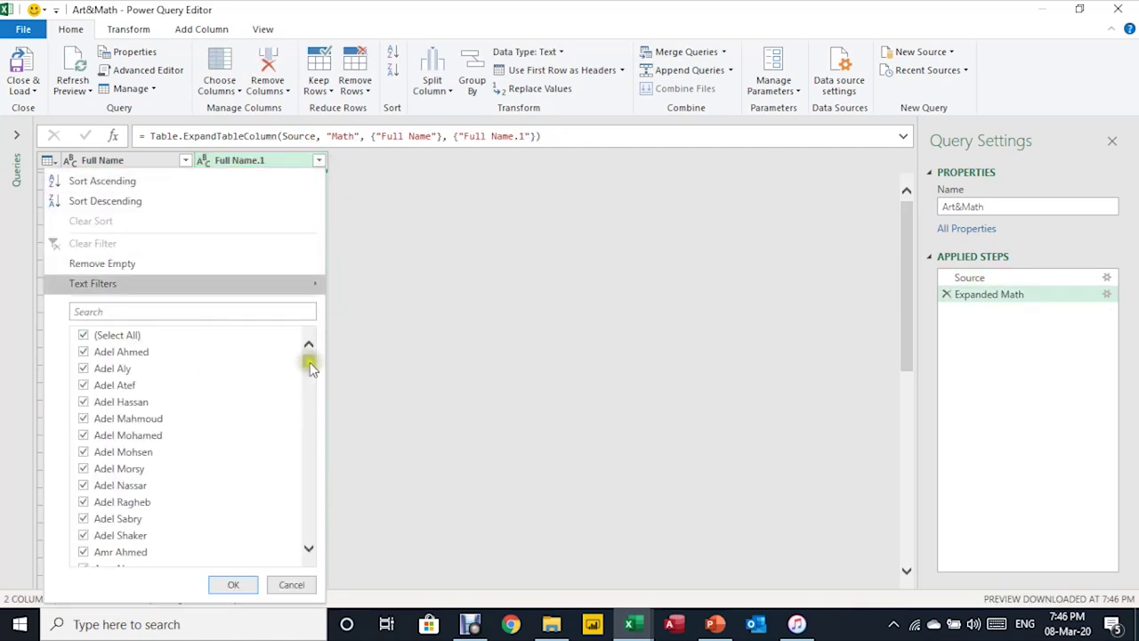
pyautogui.click(142, 162)
pyautogui.click(185, 160)
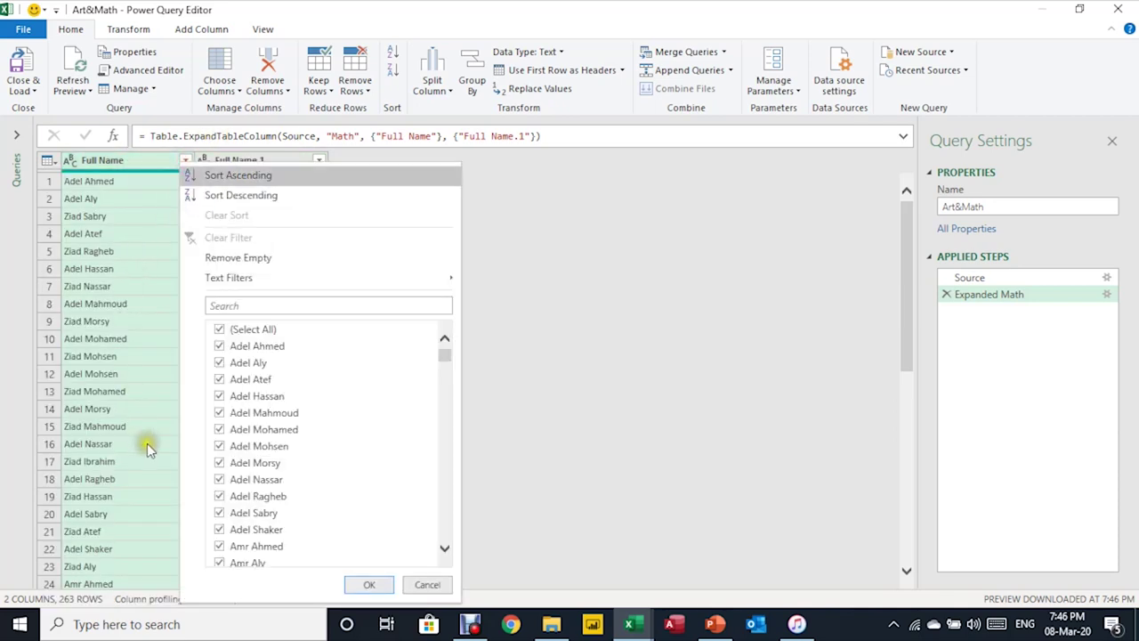
pyautogui.click(390, 584)
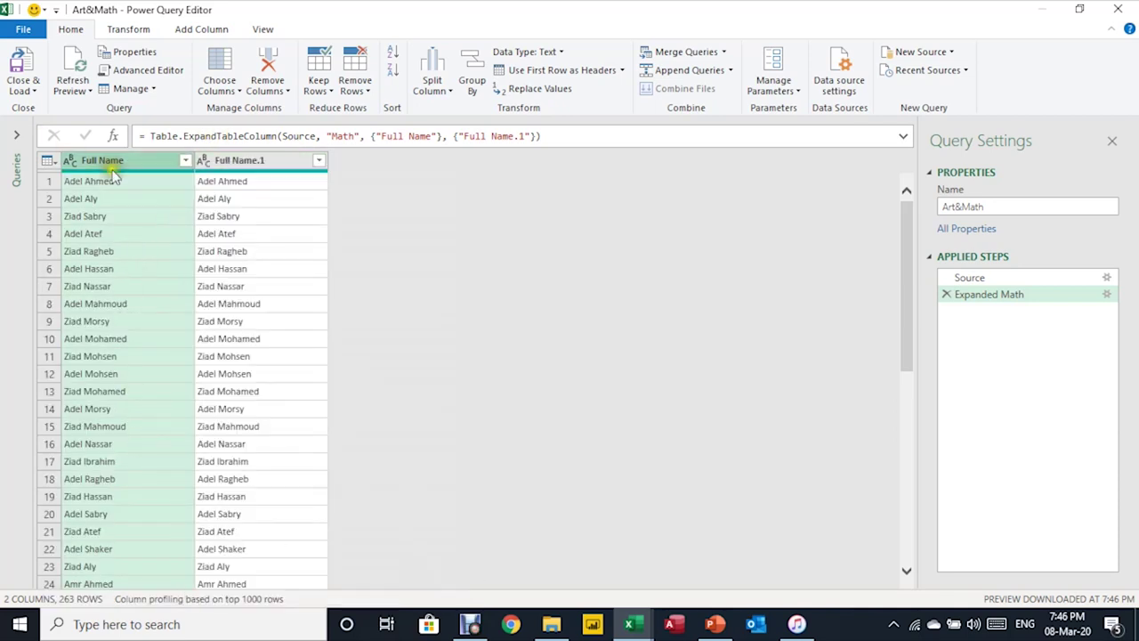
pyautogui.click(233, 163)
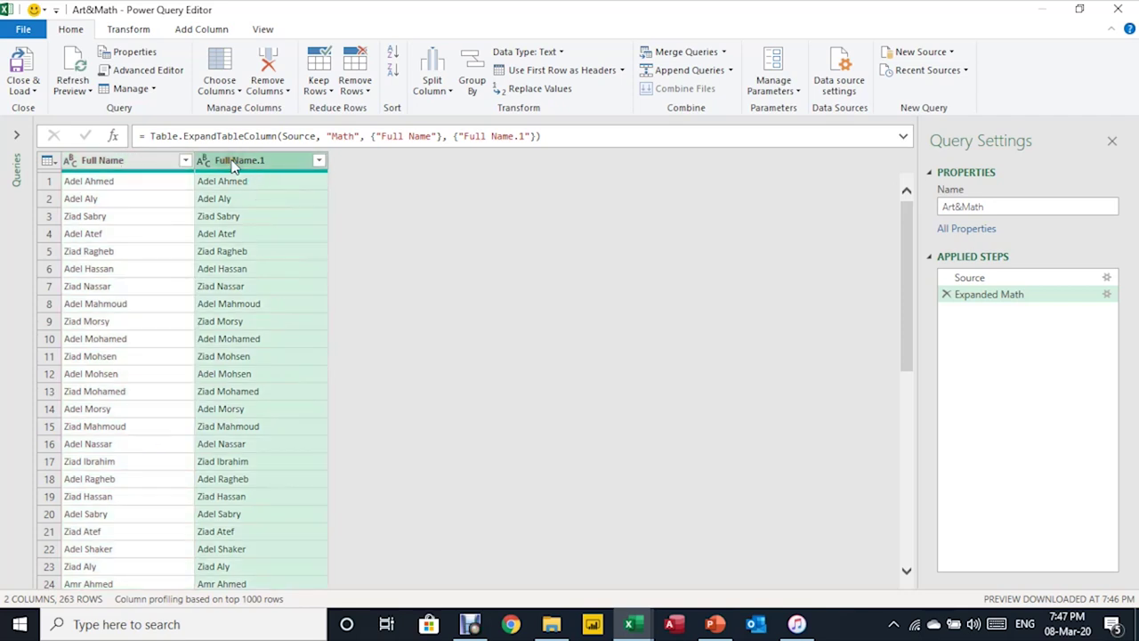
pyautogui.click(266, 64)
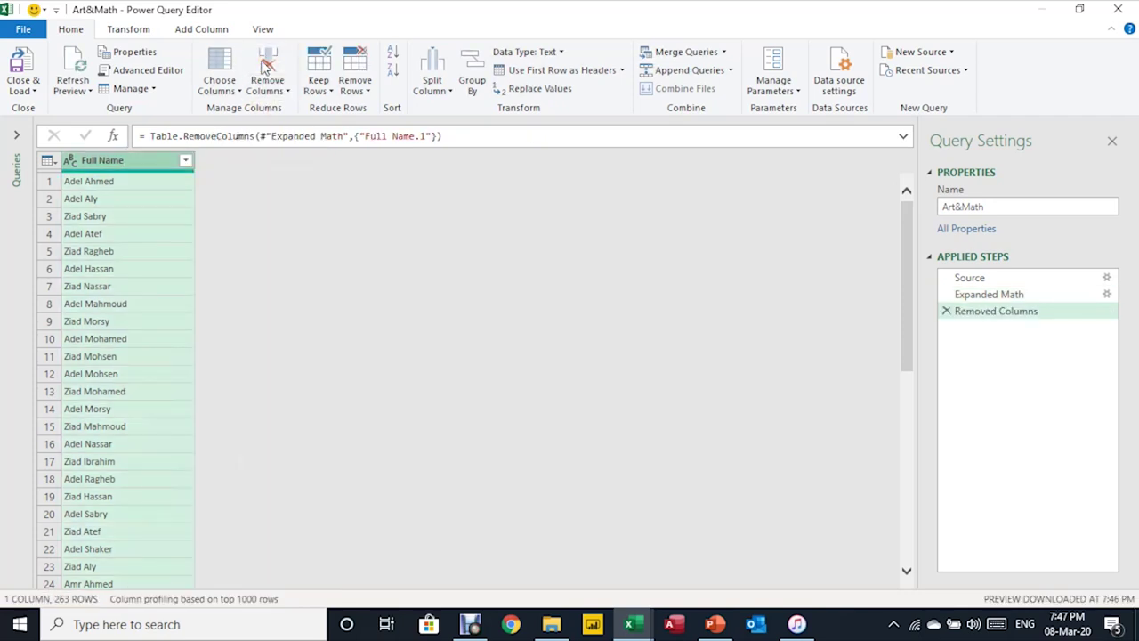
# Load the Art&Math query as a table into the existing worksheet at cell K4
pyautogui.click(30, 92)
pyautogui.click(55, 126)
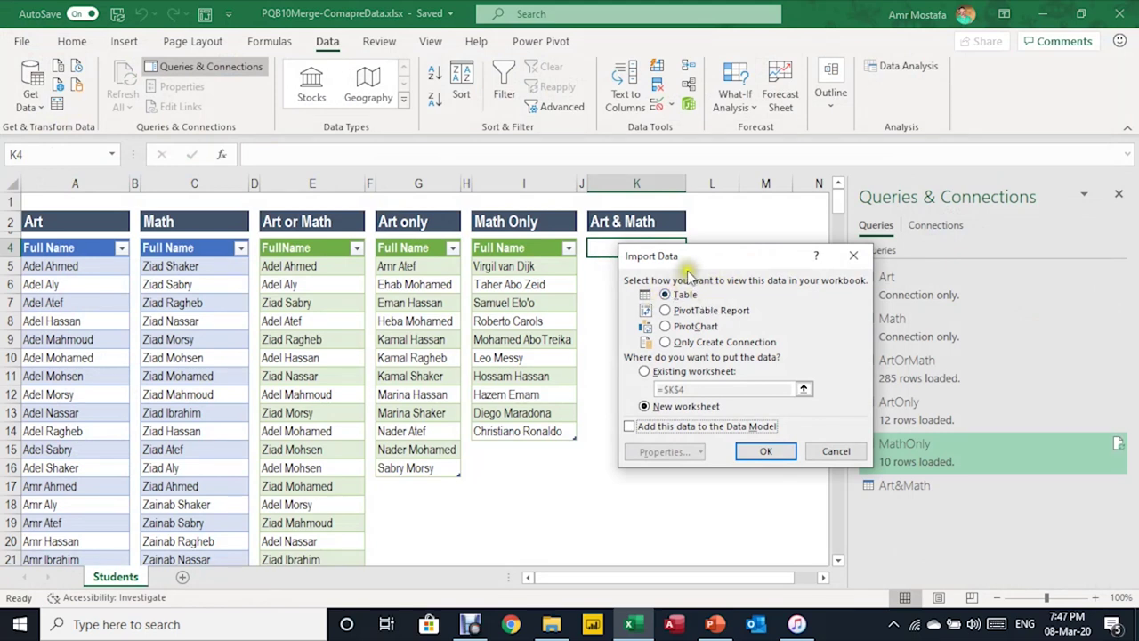
pyautogui.moveTo(689, 260); pyautogui.dragTo(839, 248)
pyautogui.click(813, 359)
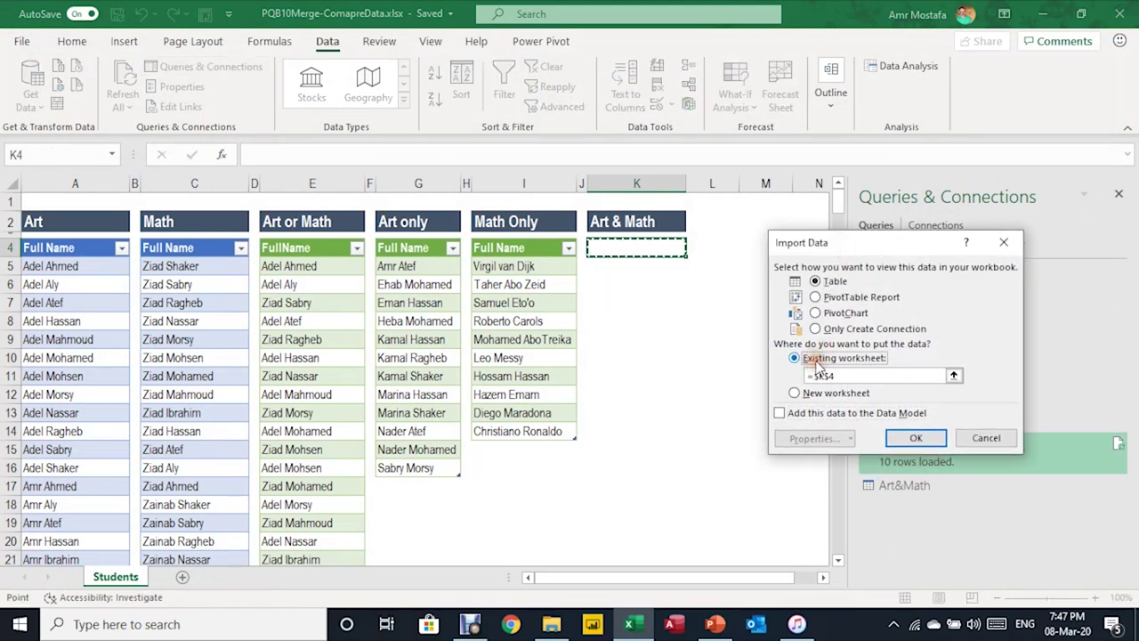
pyautogui.click(914, 440)
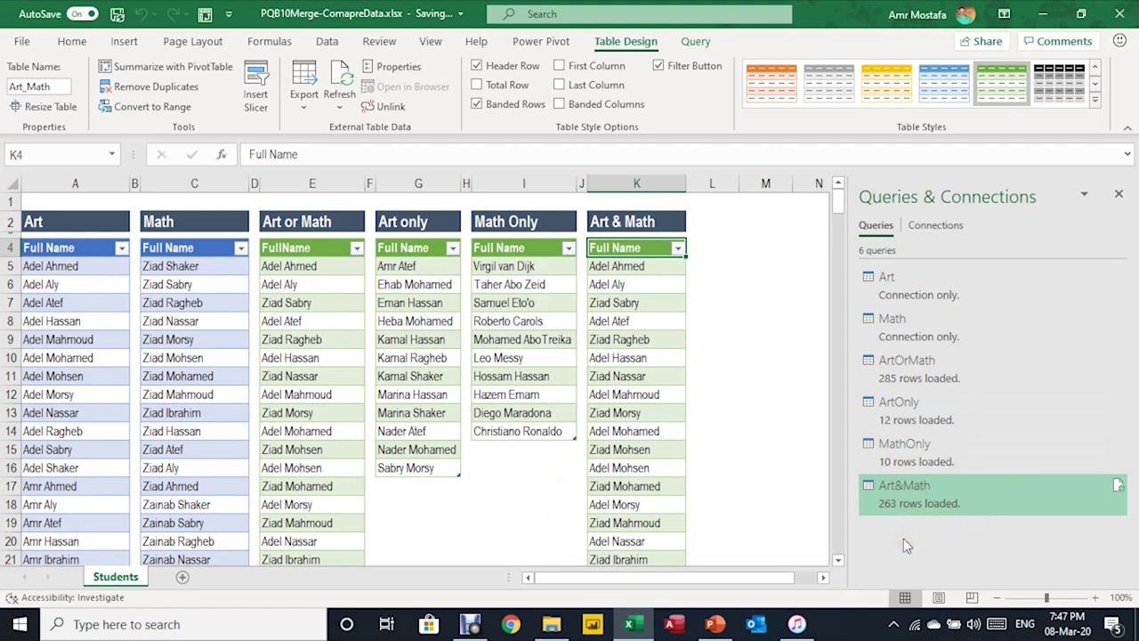
# Review the first three names in the loaded Art & Math list, cells K5 to K7
pyautogui.click(627, 267)
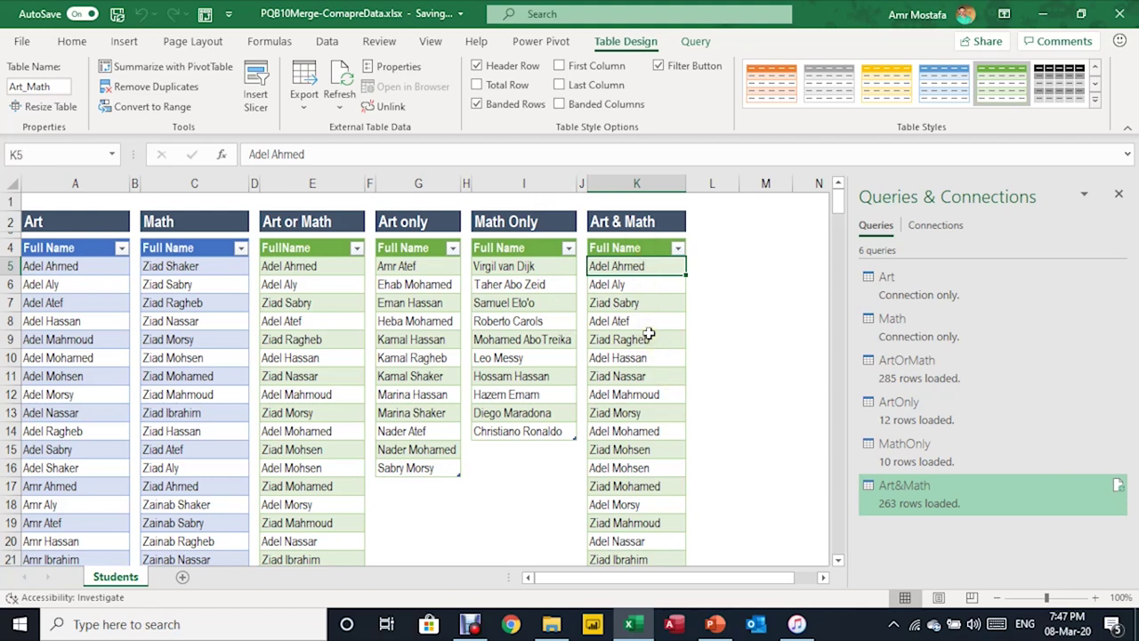
pyautogui.click(637, 288)
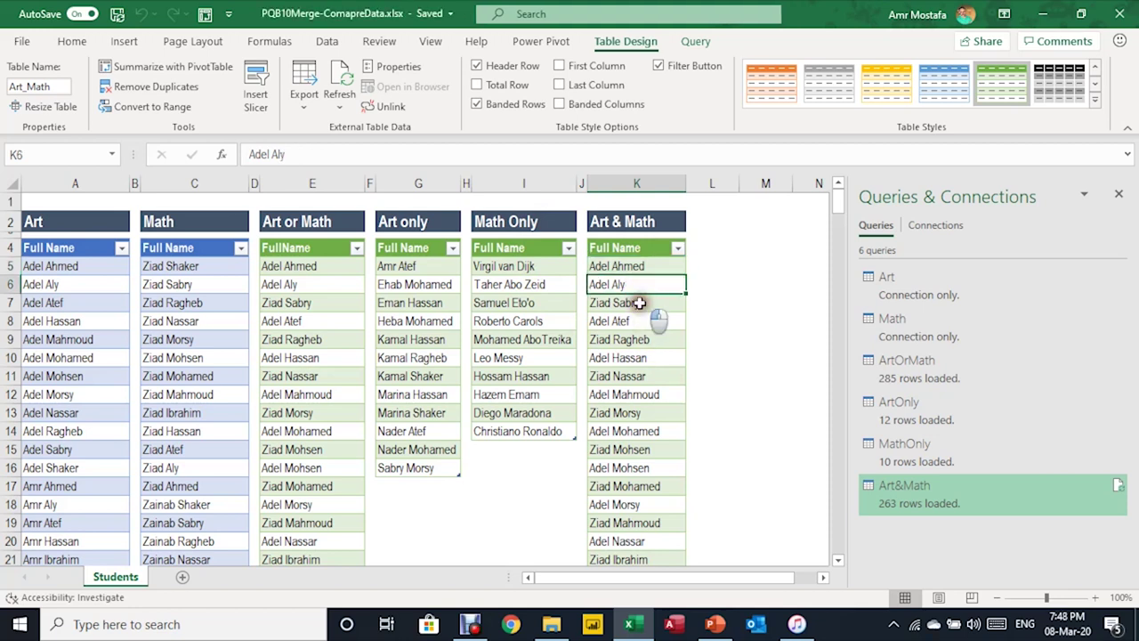
pyautogui.click(639, 303)
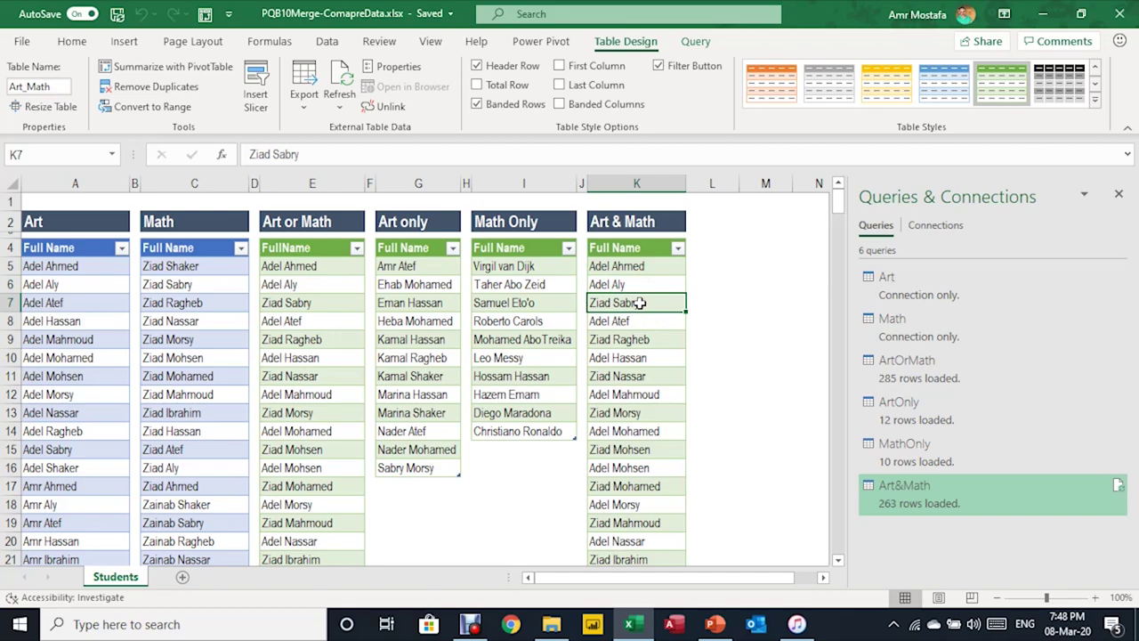